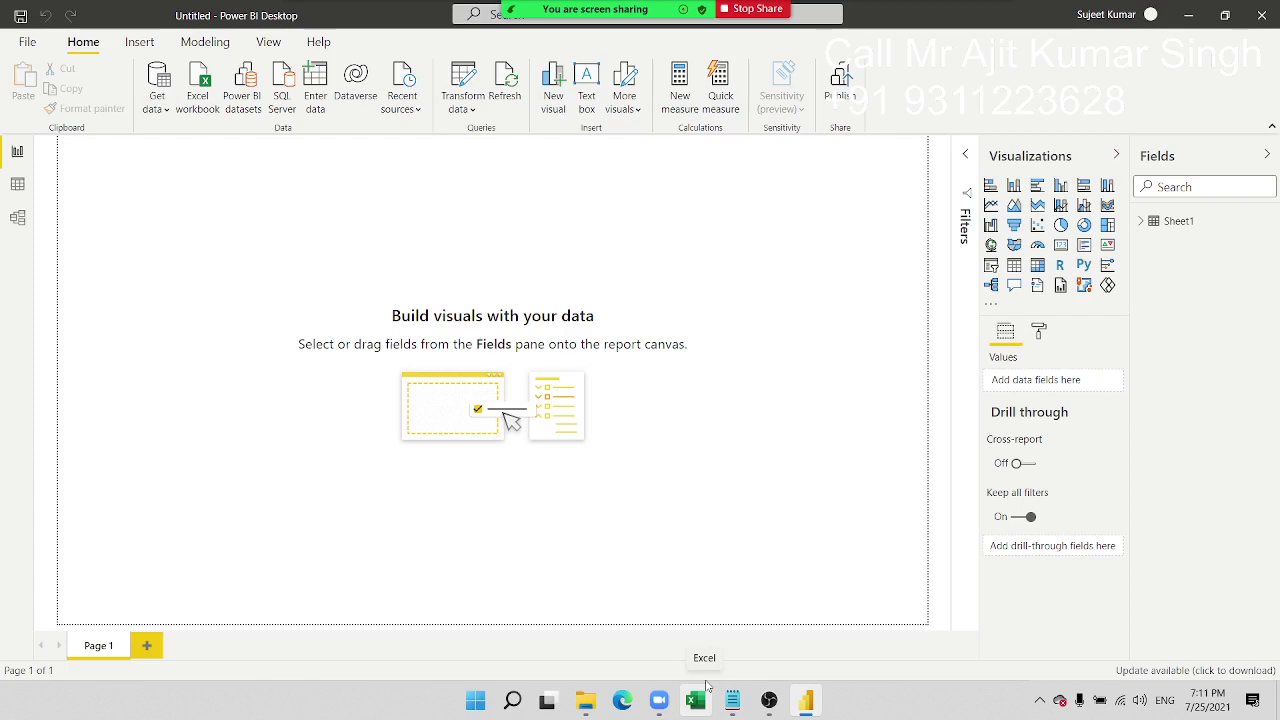
Step: Show the Sheet1 table data and sketch circled 'And' / 'Or' notes over the screen
left_click(18, 185)
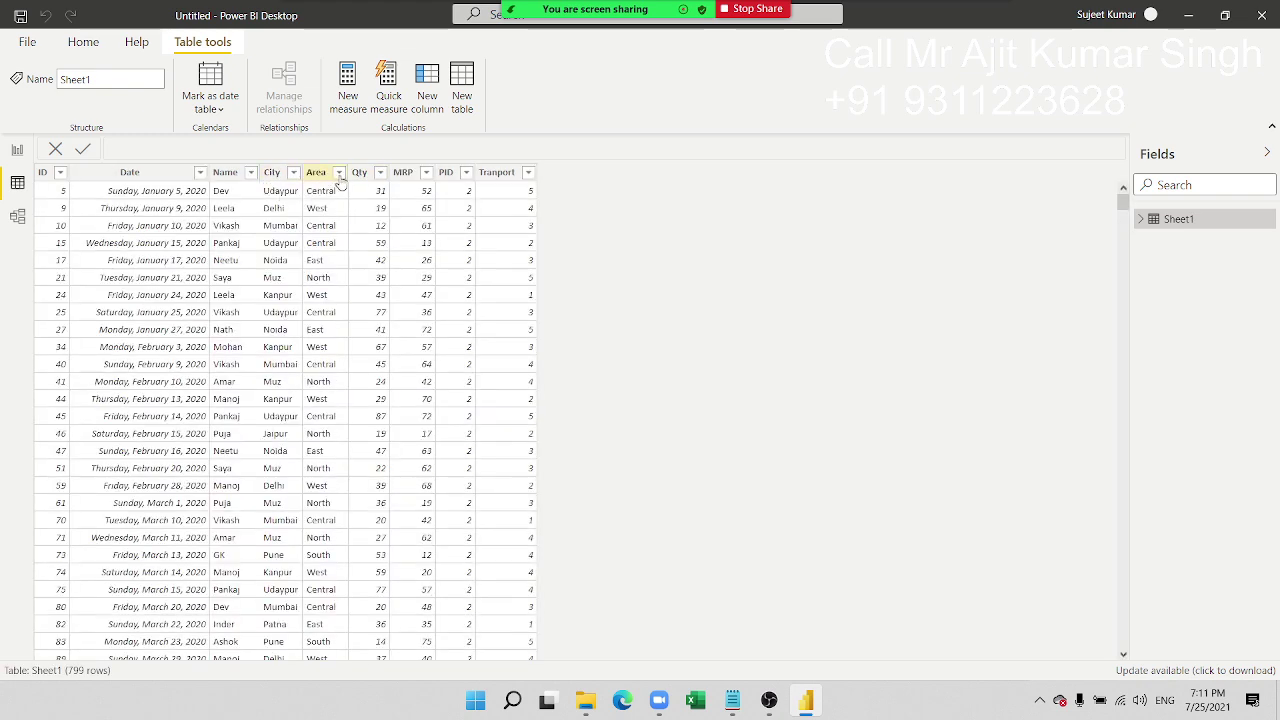
mouse_move(545, 32)
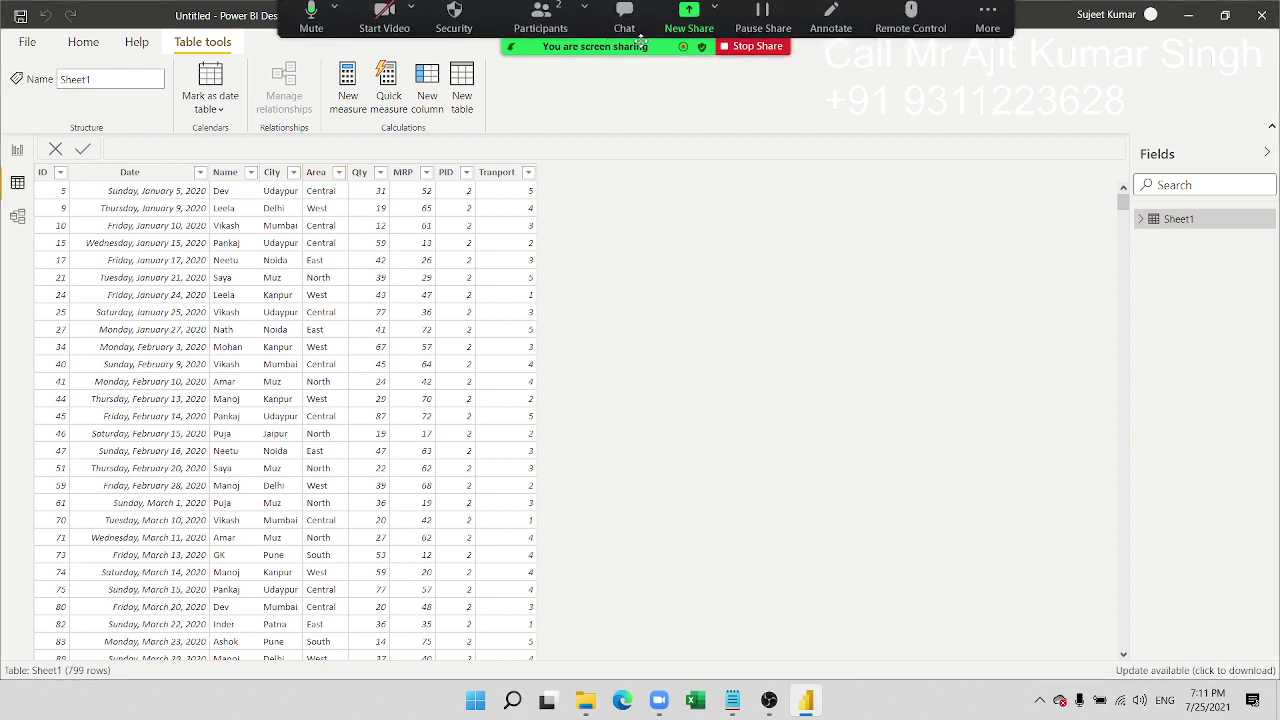
left_click(823, 26)
mouse_move(862, 212)
left_mouse_down()
mouse_move(900, 210)
mouse_move(900, 182)
mouse_move(970, 200)
left_mouse_up()
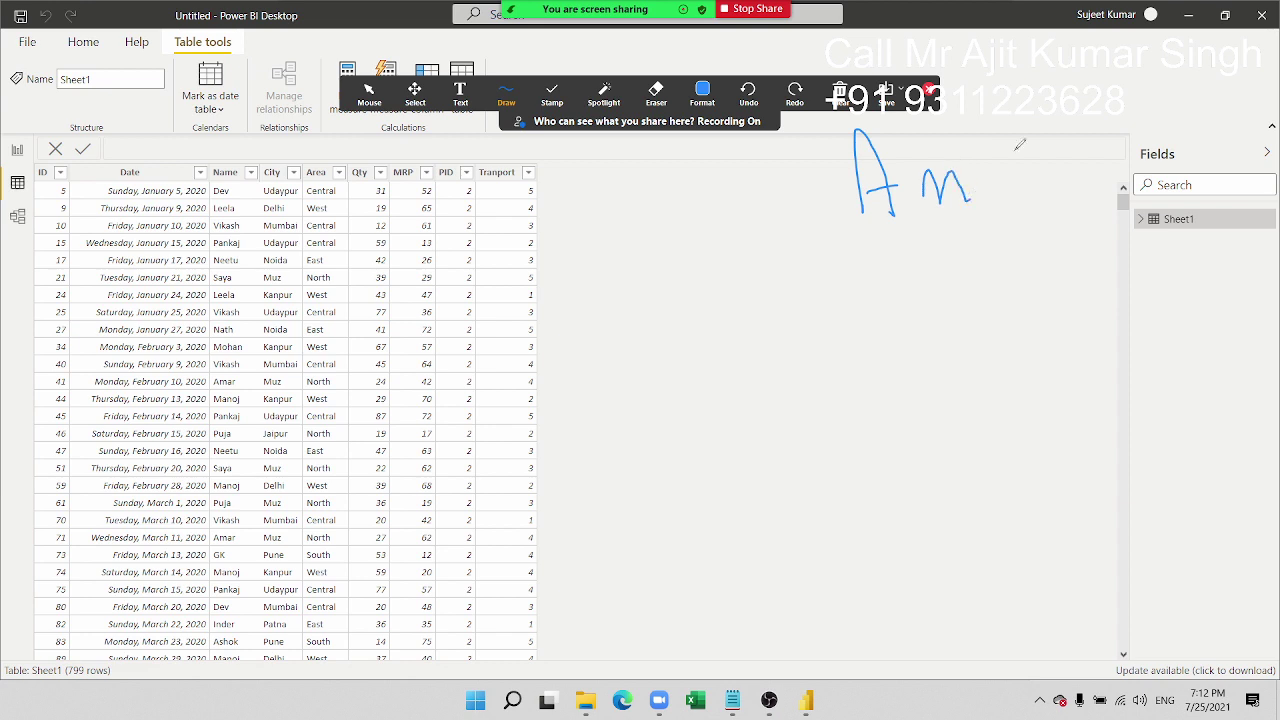
left_click_drag(1019, 133, 1022, 210)
left_click_drag(946, 252, 1066, 309)
left_click_drag(1062, 248, 1044, 286)
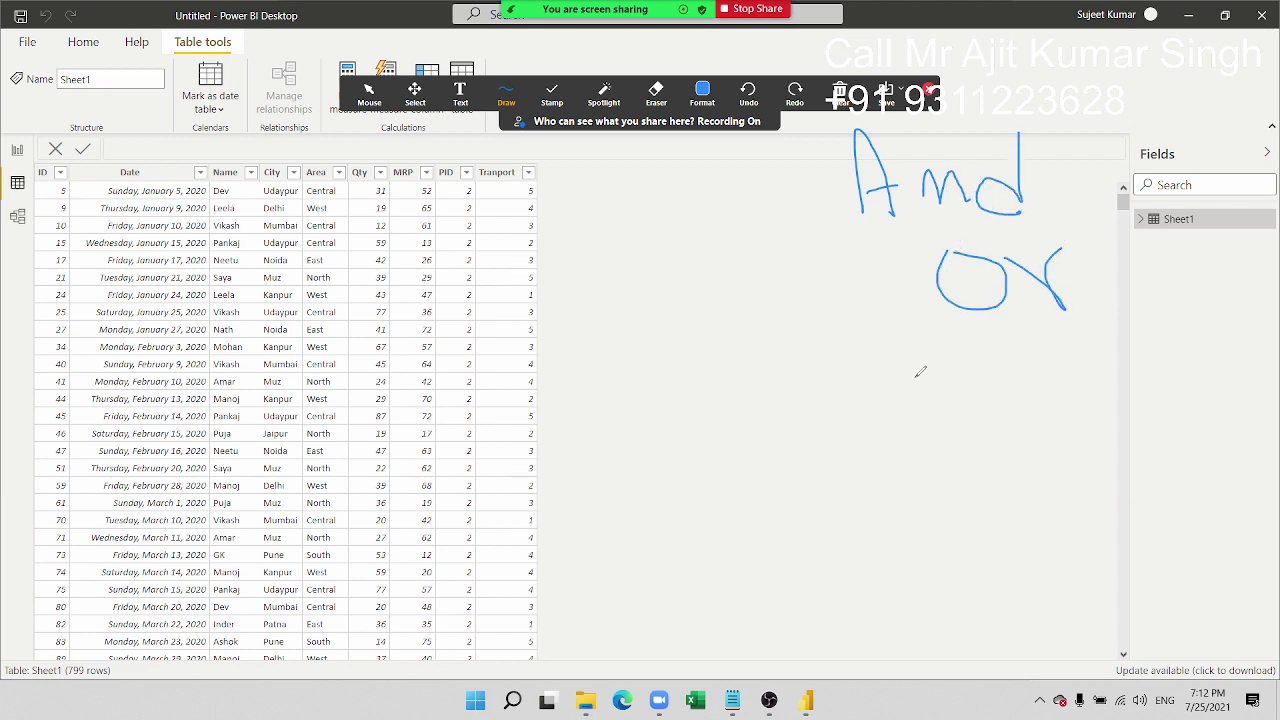
left_click_drag(854, 252, 1042, 230)
left_click_drag(847, 151, 976, 338)
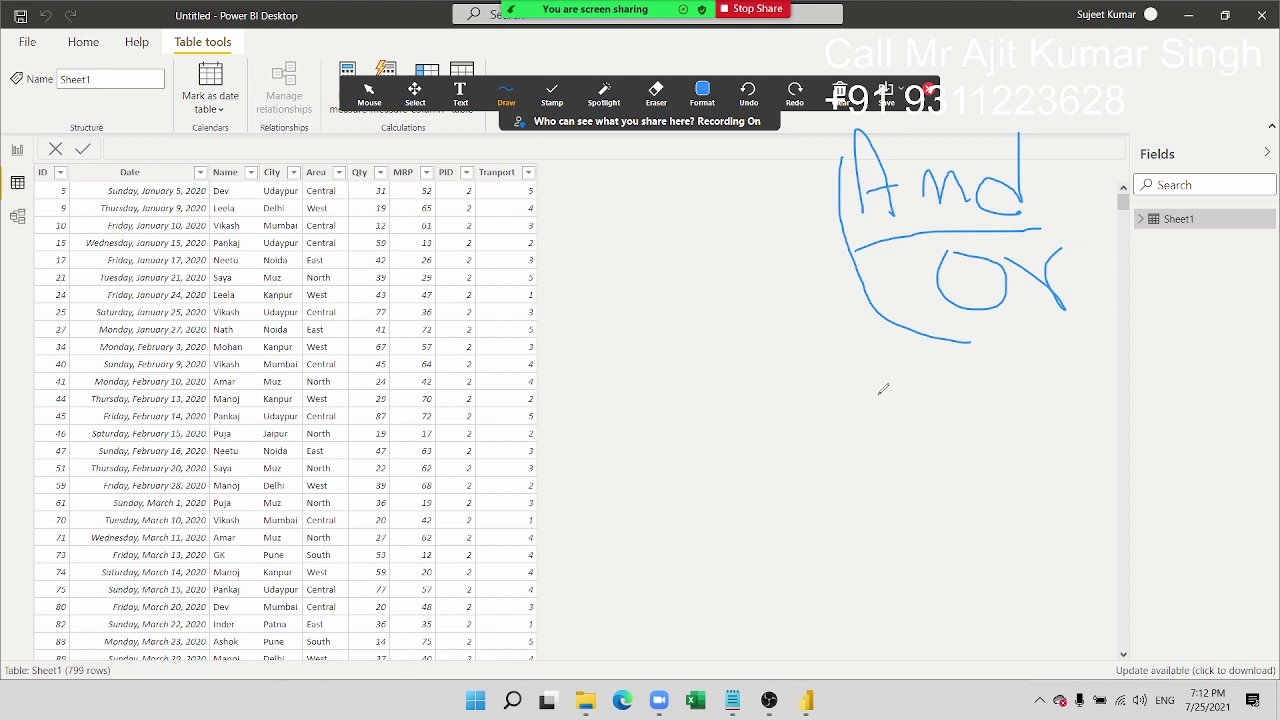
Step: Write the '>50' and '<80' threshold notes below the And/Or sketch
left_click_drag(801, 397, 817, 433)
mouse_move(874, 386)
left_mouse_down()
mouse_move(914, 377)
mouse_move(884, 441)
left_mouse_up()
mouse_move(975, 378)
left_mouse_down()
mouse_move(1004, 426)
mouse_move(979, 380)
left_mouse_up()
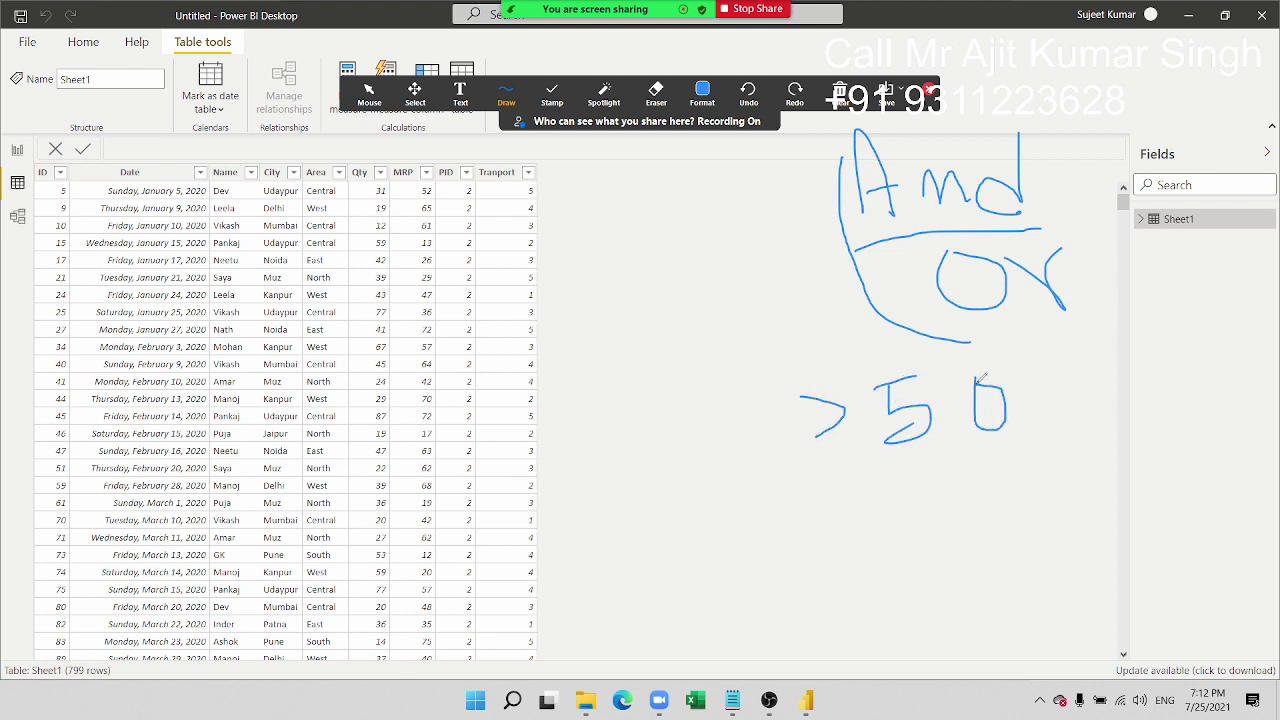
left_click_drag(889, 476, 897, 532)
mouse_move(965, 470)
left_mouse_down()
mouse_move(955, 488)
mouse_move(987, 451)
mouse_move(966, 484)
mouse_move(1002, 460)
left_mouse_up()
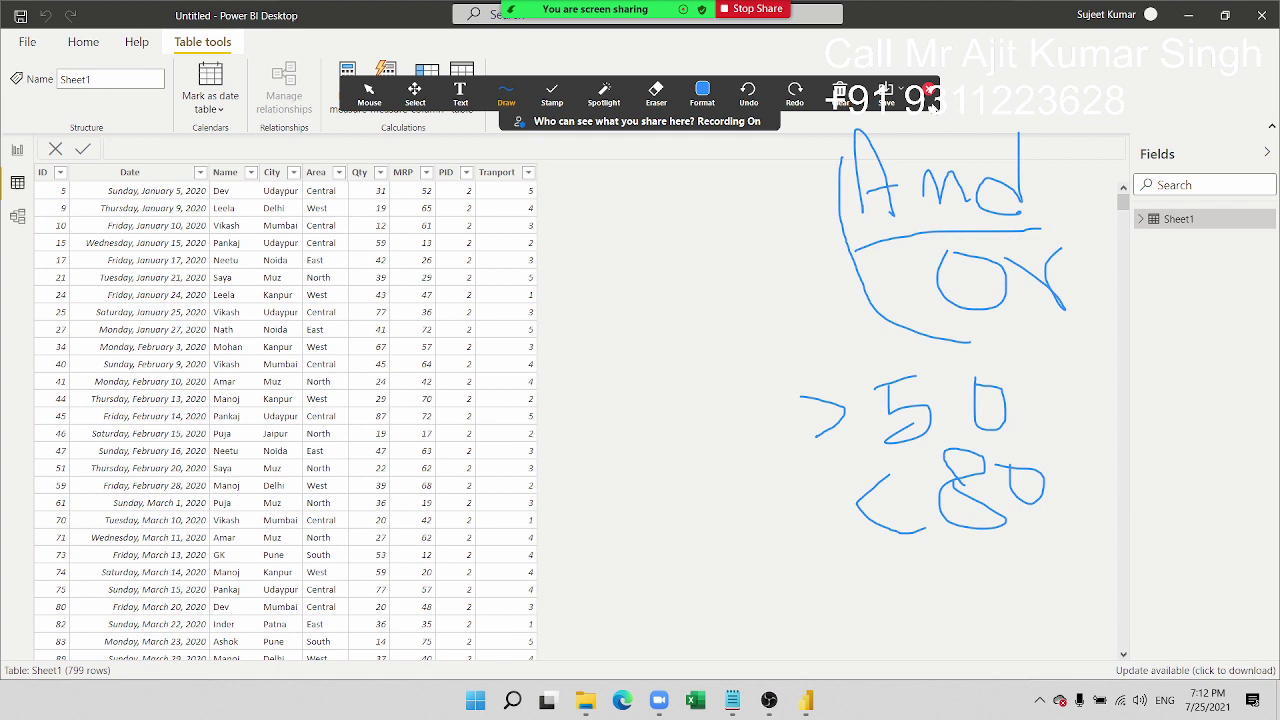
left_click(930, 92)
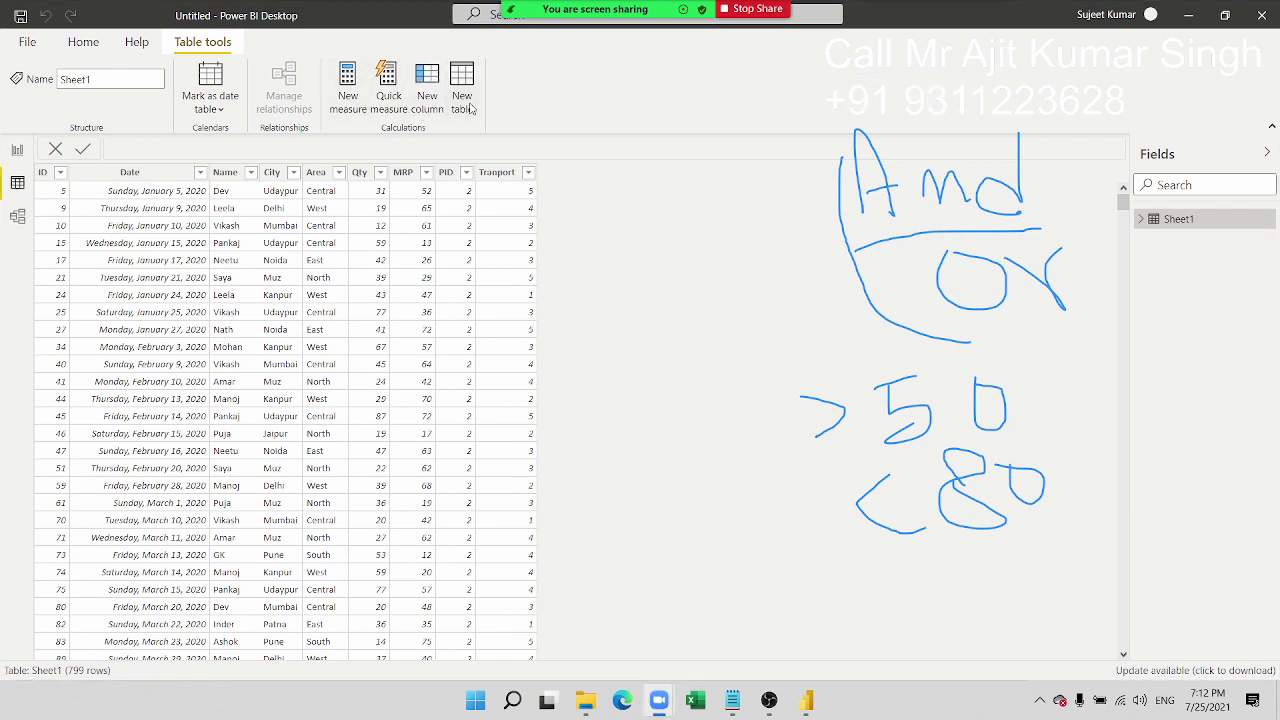
left_click(474, 110)
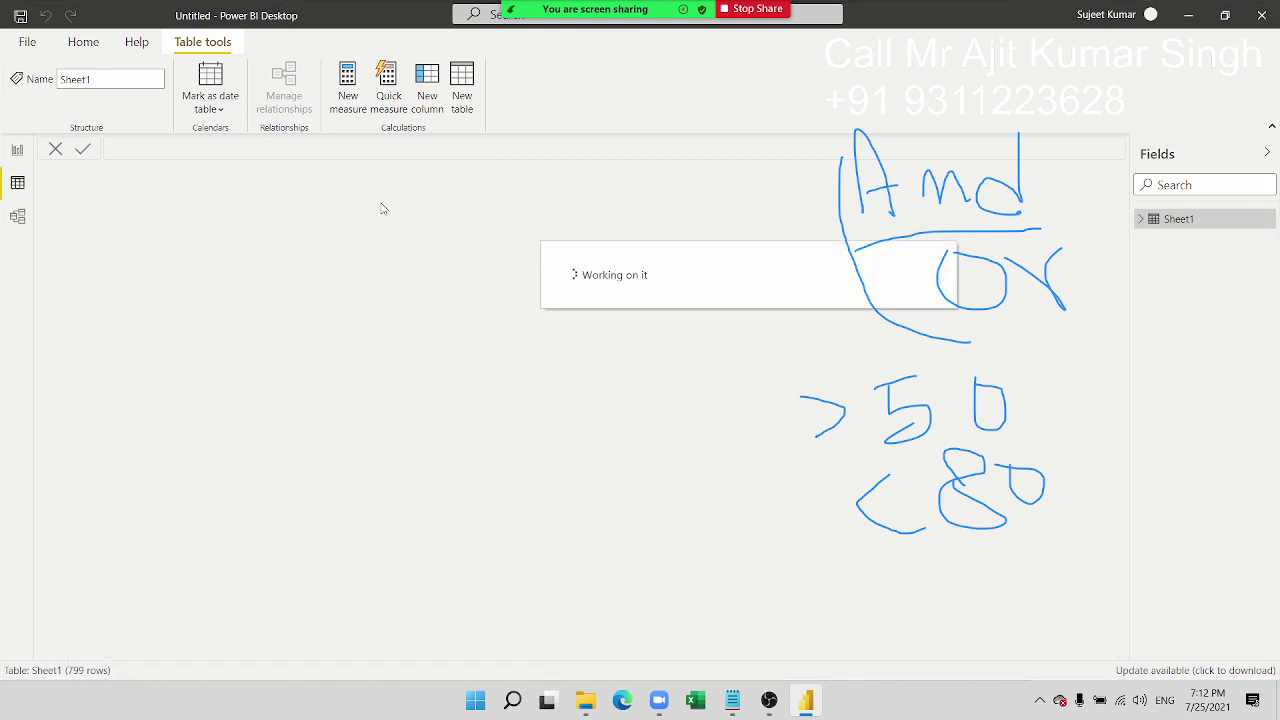
left_click(70, 150)
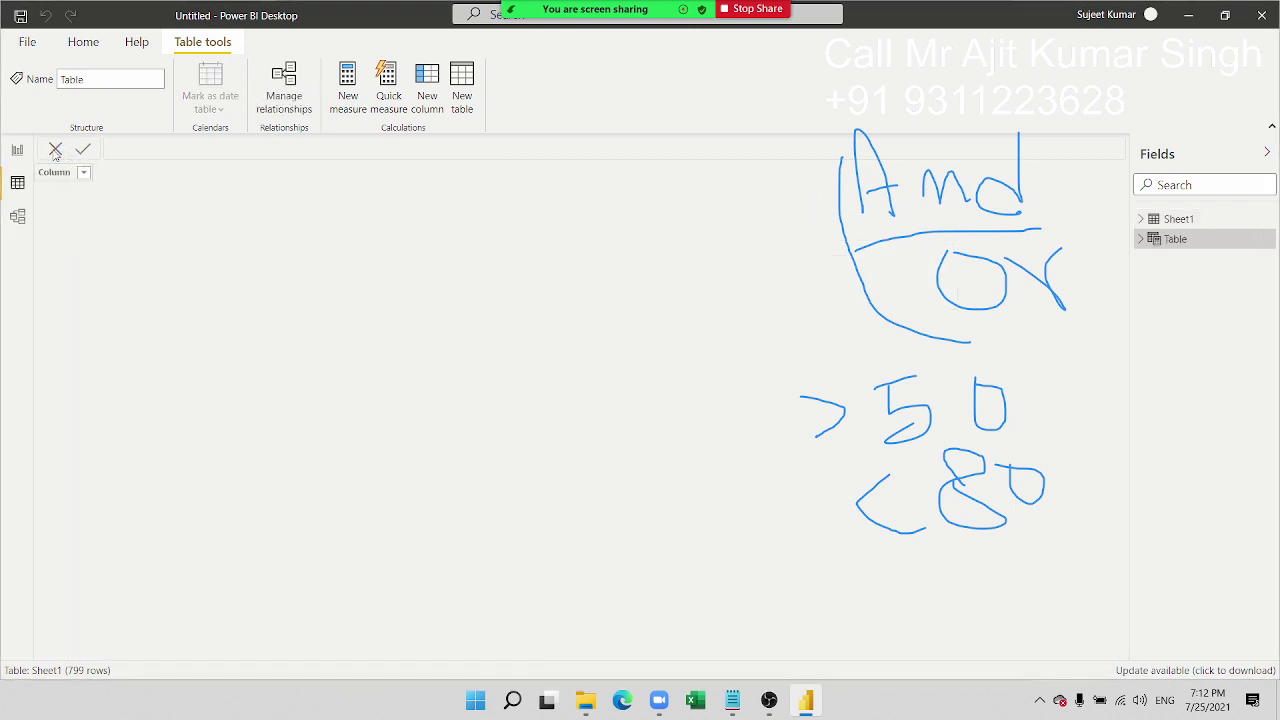
left_click(422, 112)
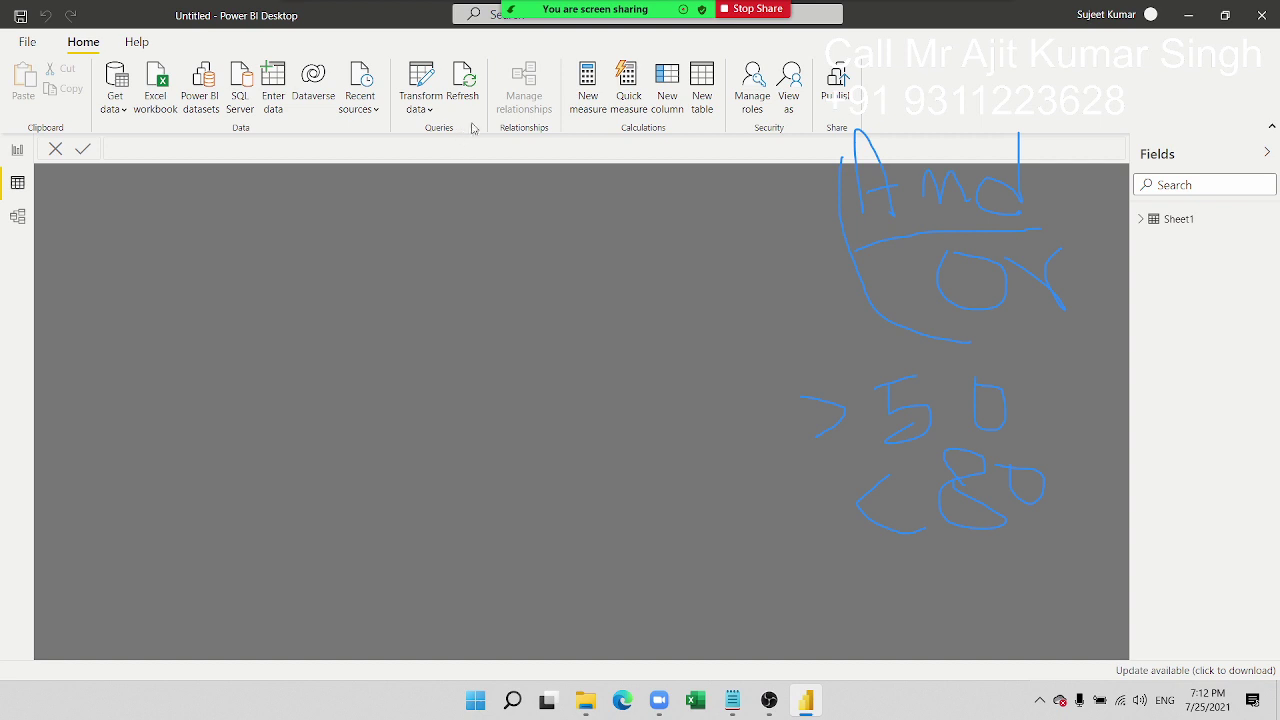
left_click(1180, 222)
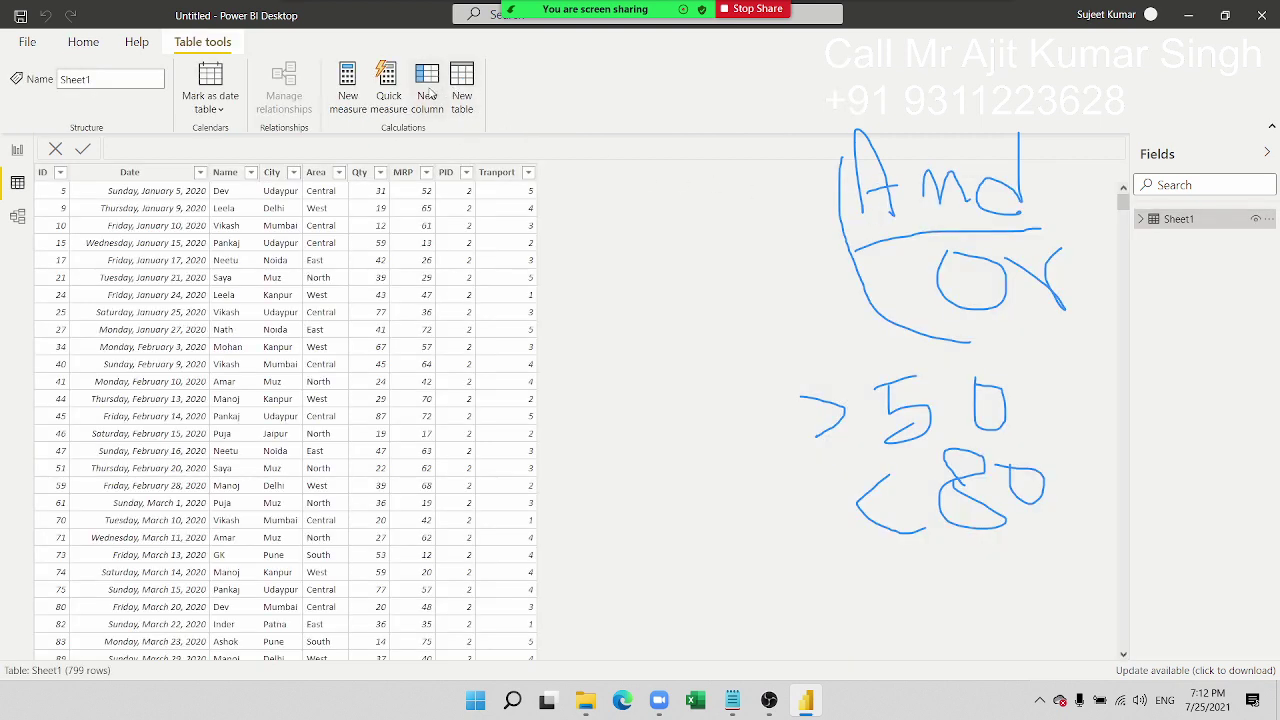
Step: Add a new INC column whose formula starts an IF test on Sheet1[Qty]
left_click(427, 92)
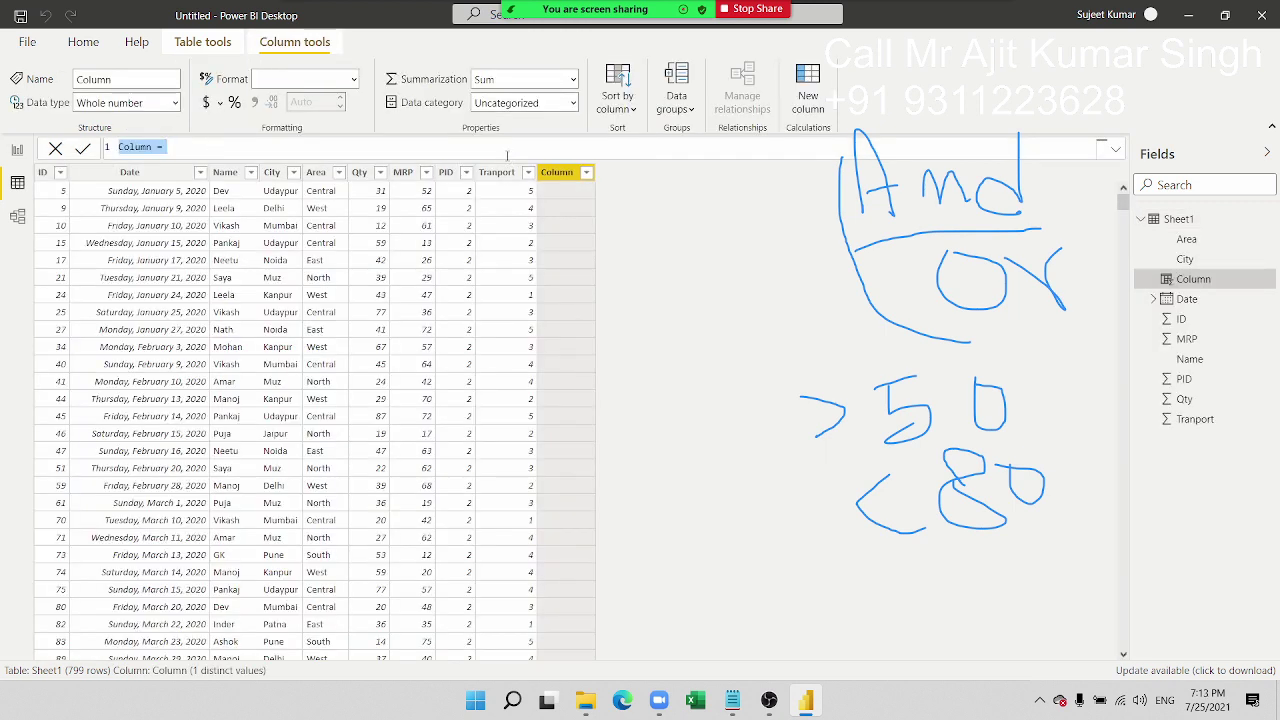
double_click(143, 147)
key("BackSpace")
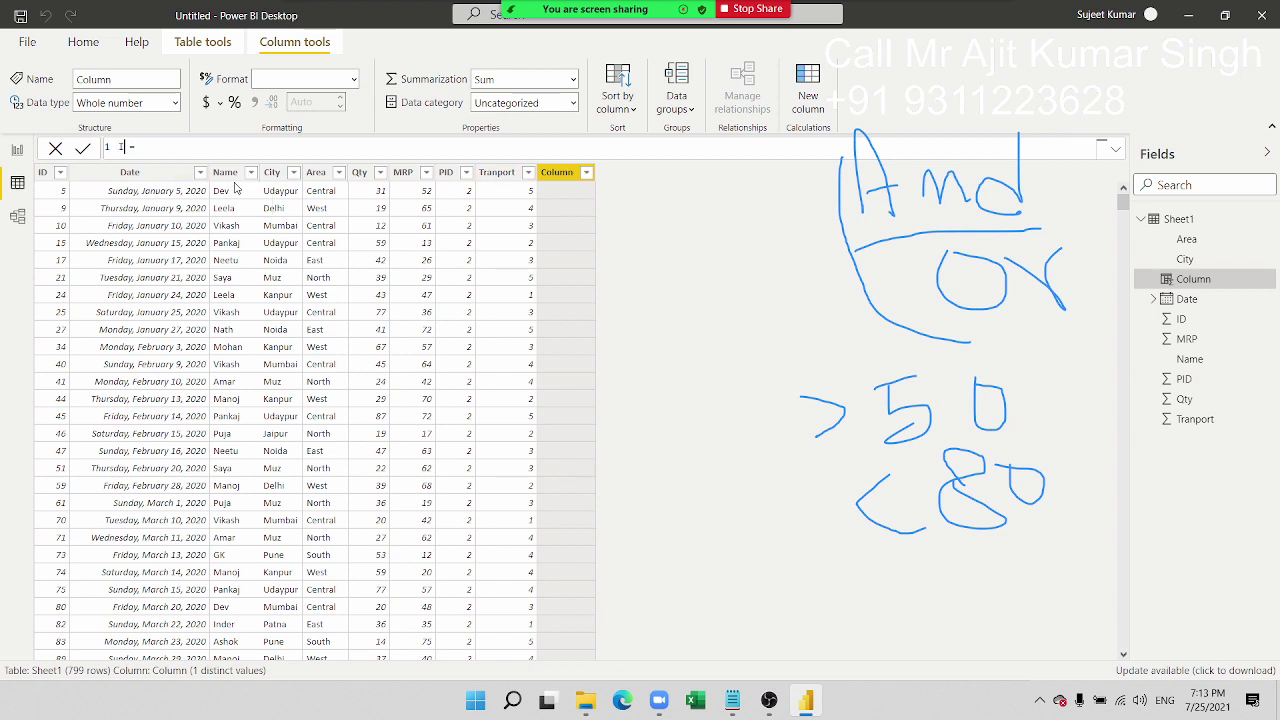
type("C = ")
type("If")
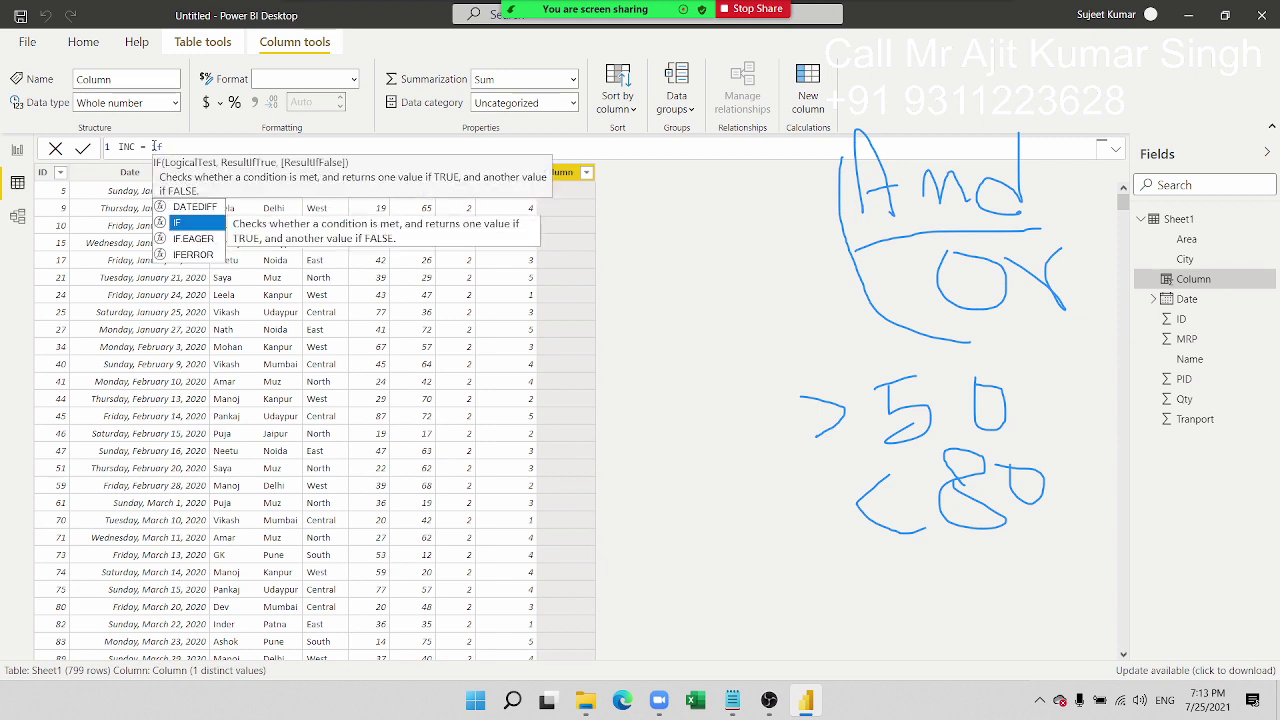
key("Tab")
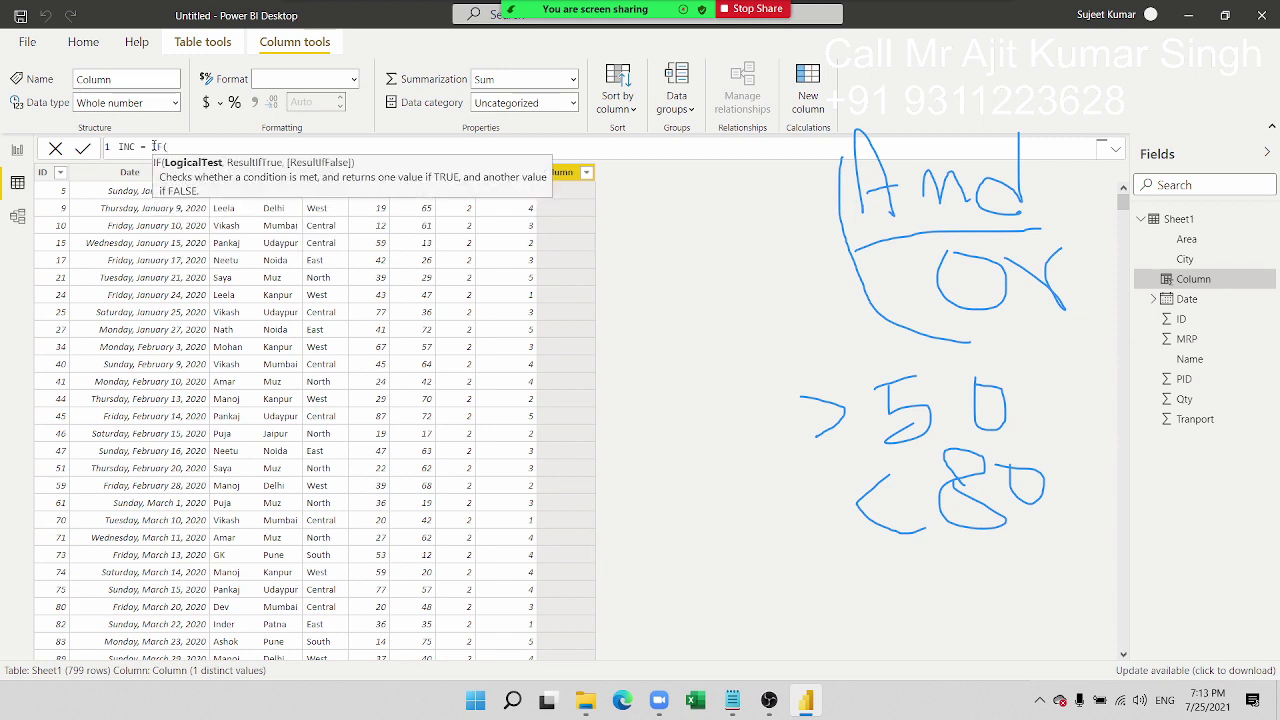
type("qty")
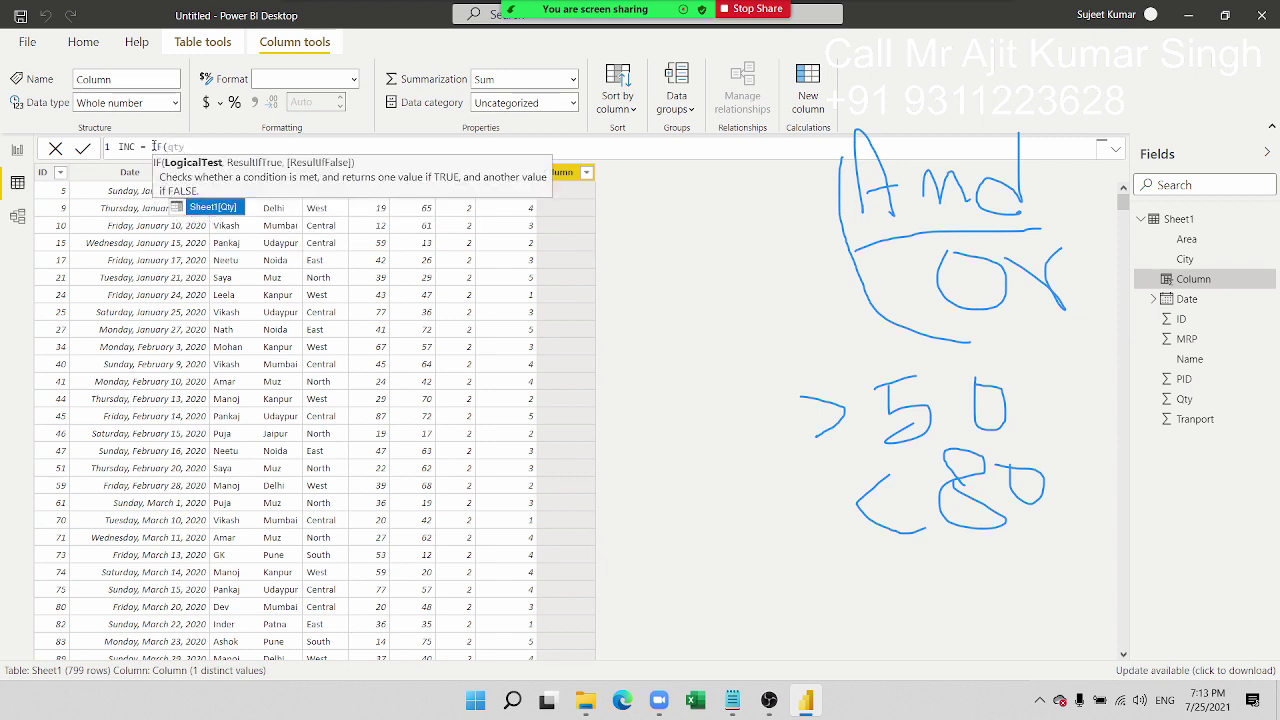
key("Tab")
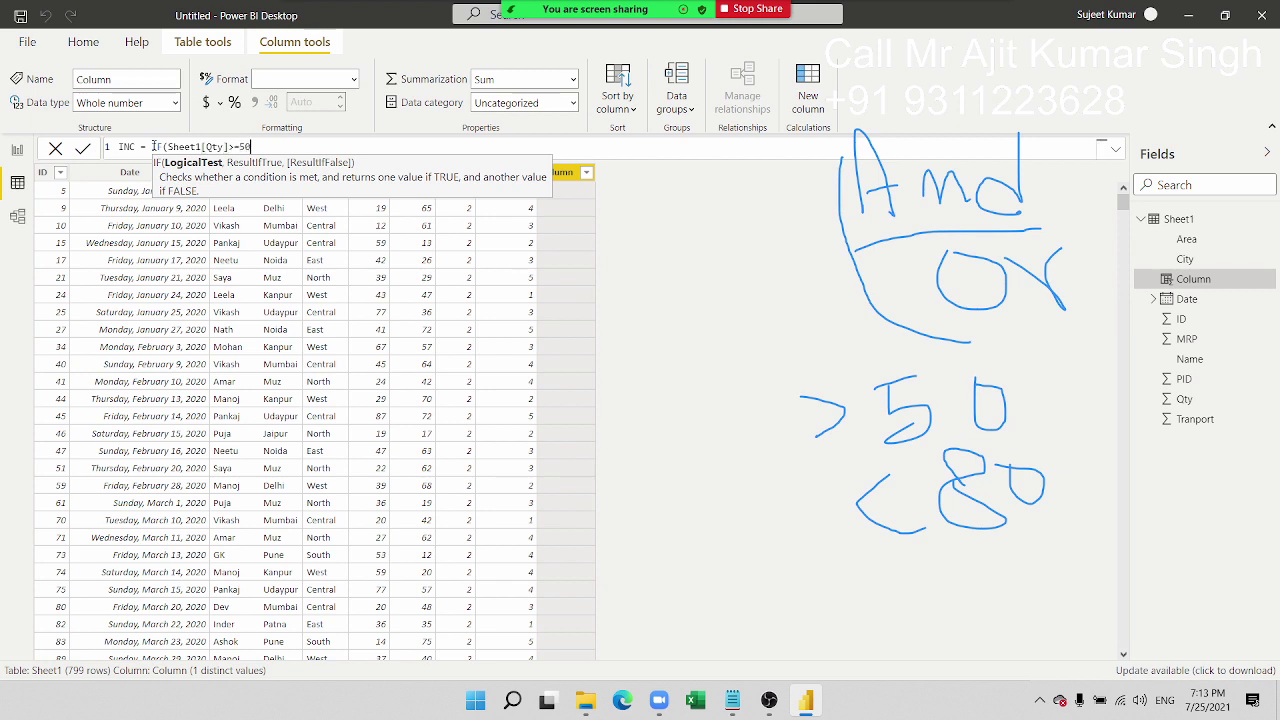
Step: Complete the nested IF so Qty from 50 to 80 gives 800, otherwise 0, and commit
type(",i")
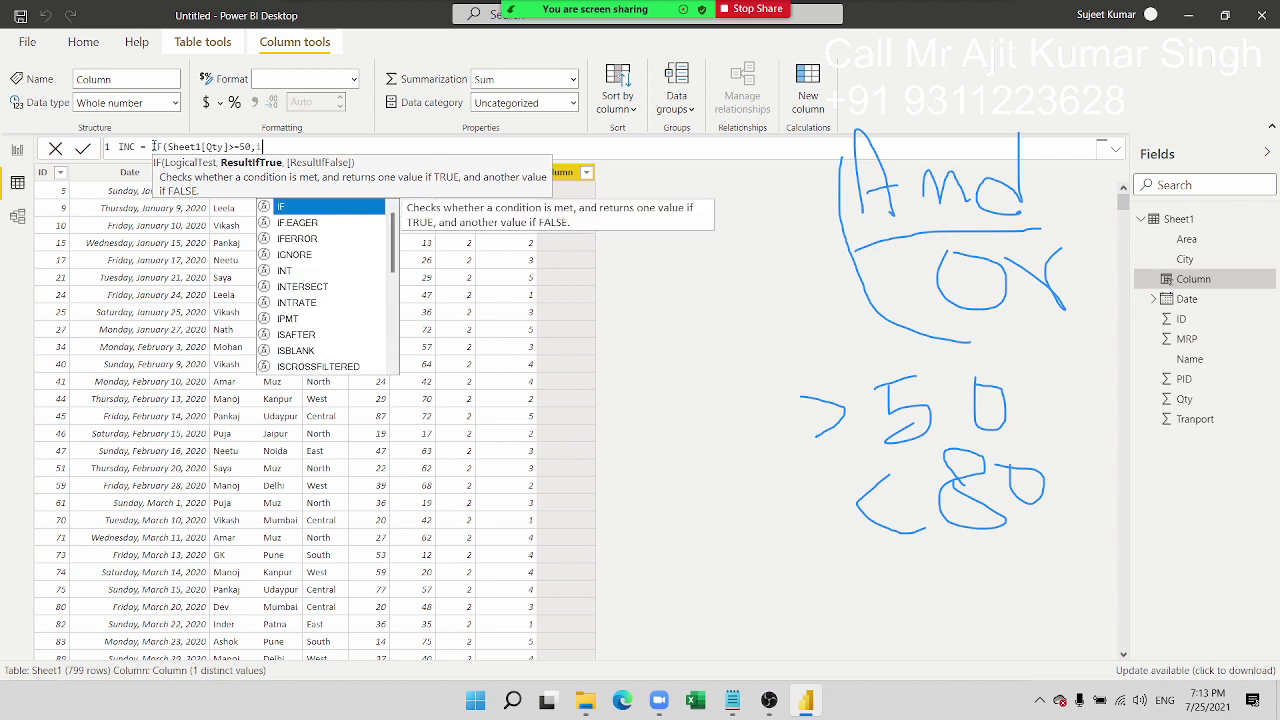
type("f")
key("Tab")
type("s")
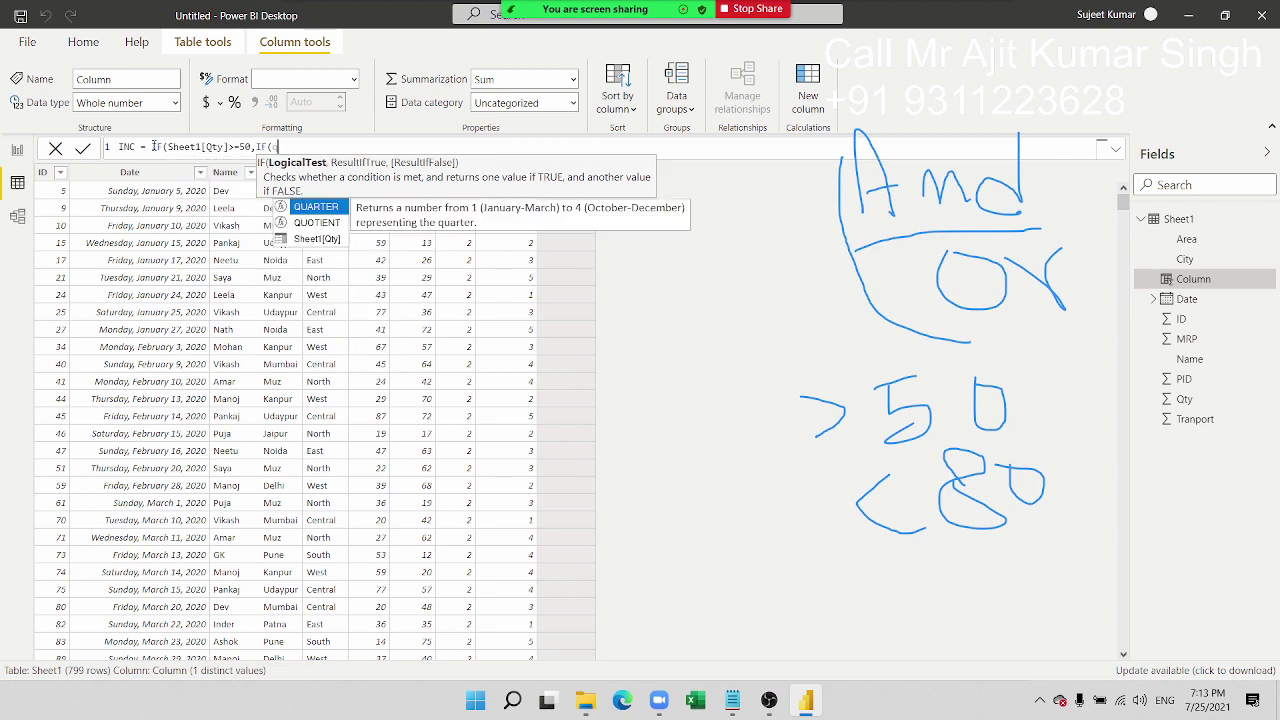
type("q")
key("Tab")
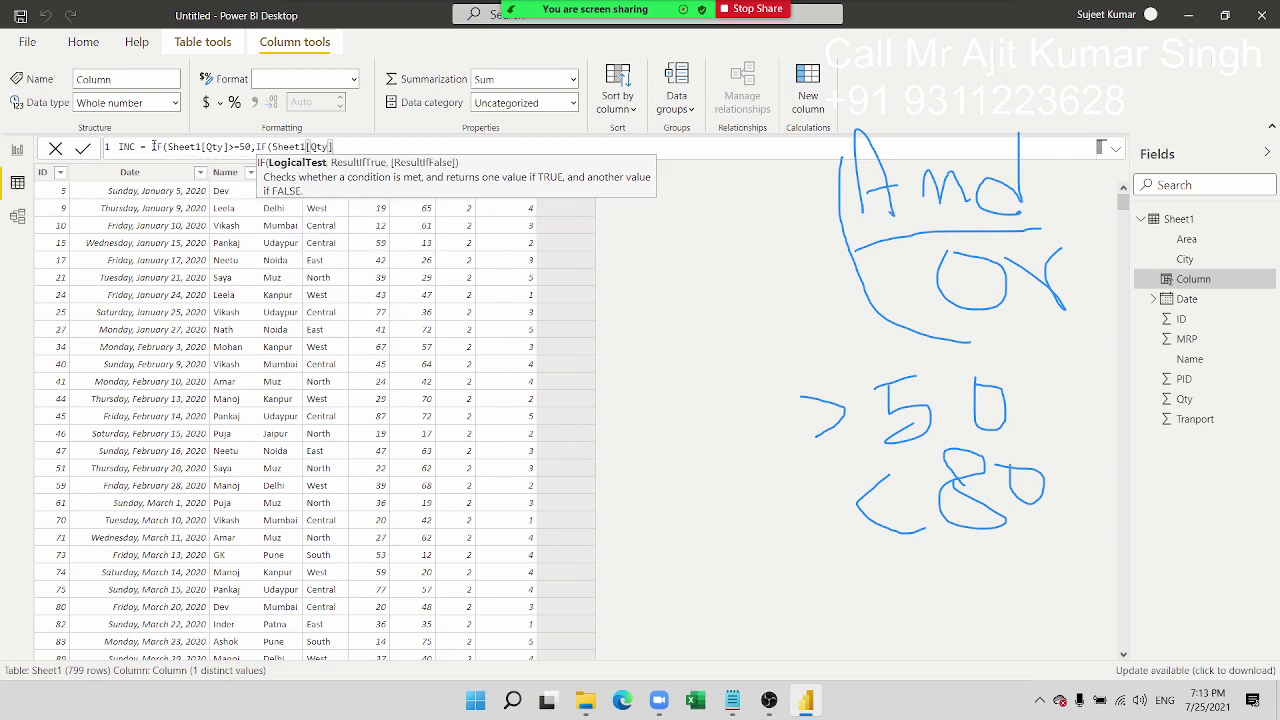
type("<=80")
type(",")
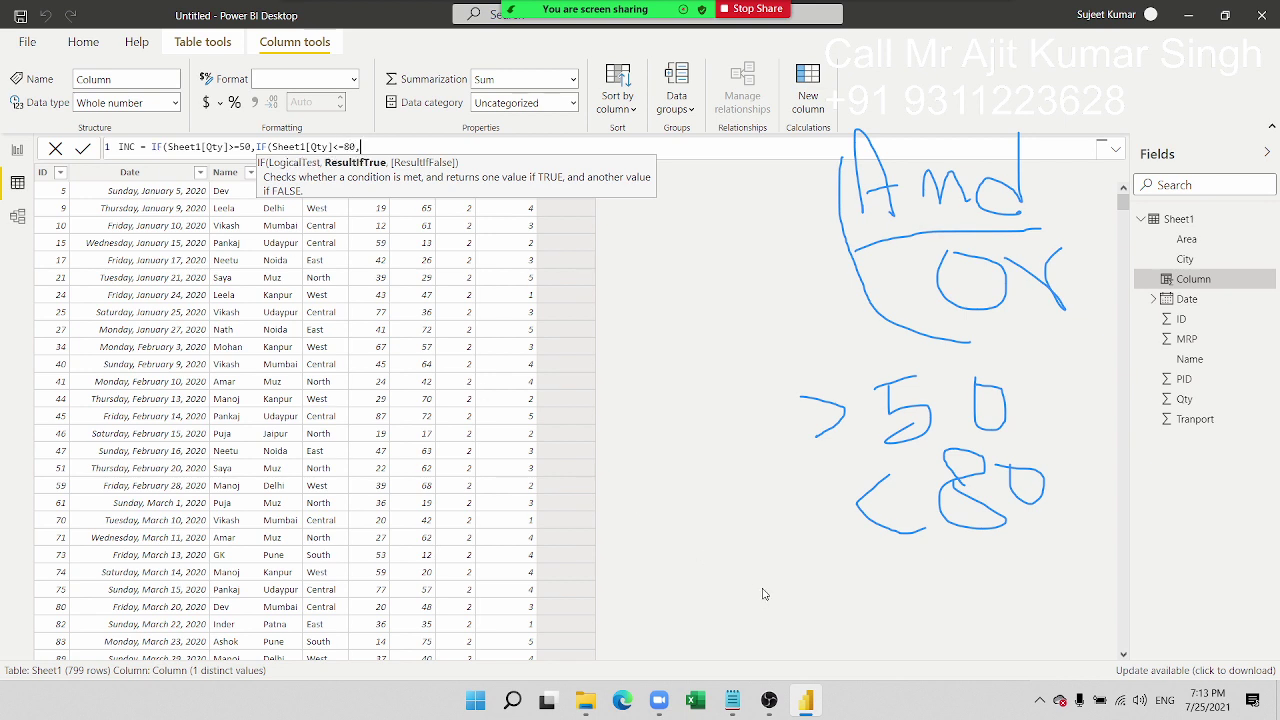
type("\"")
type("00,0")
type(")")
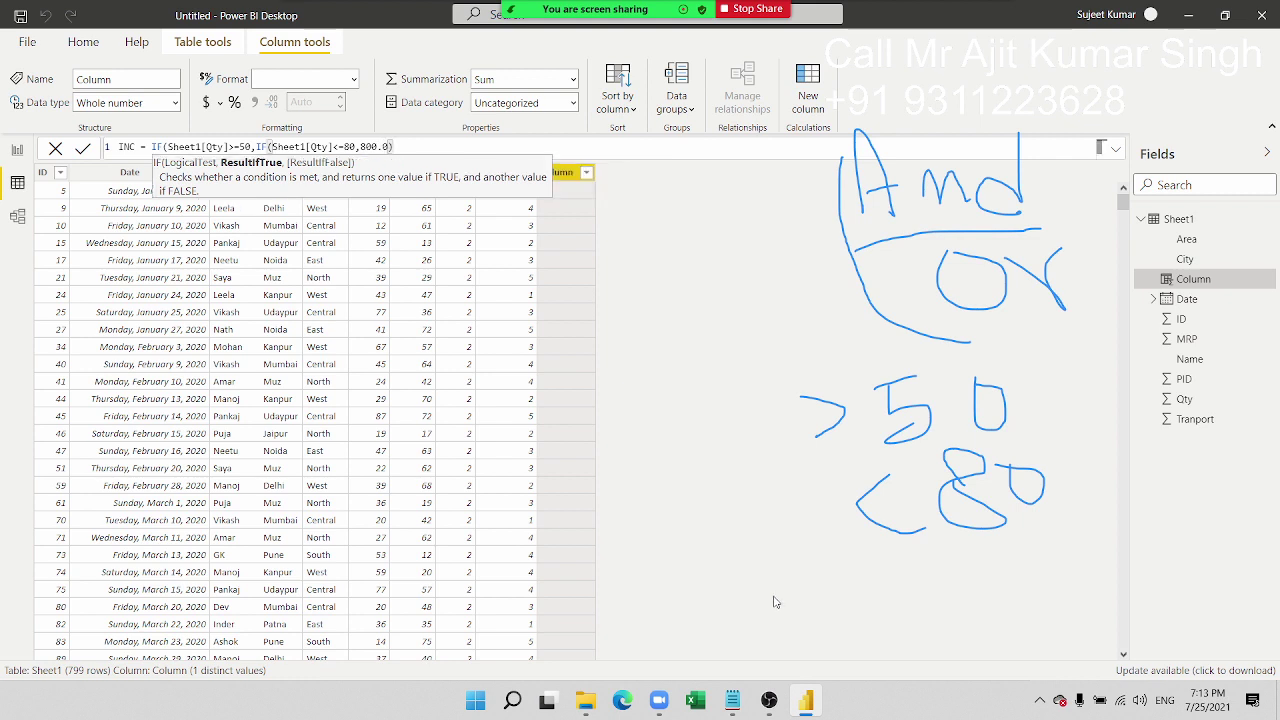
type(",0")
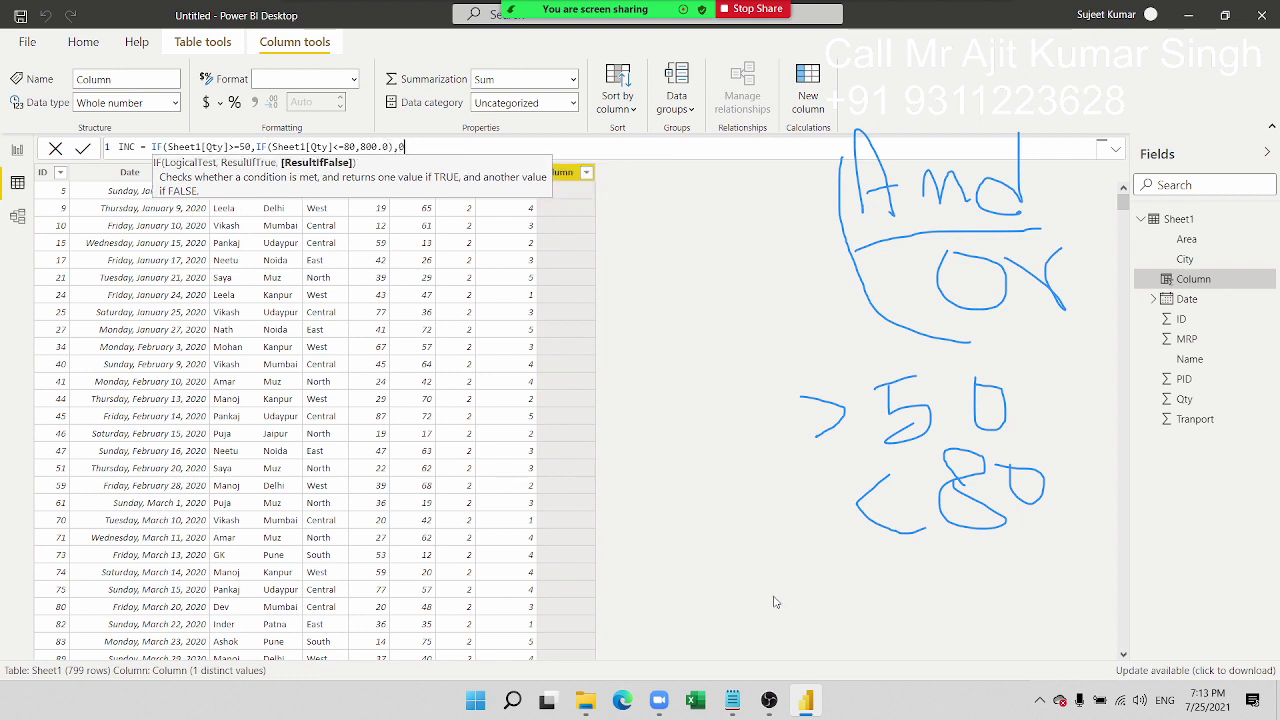
type(")")
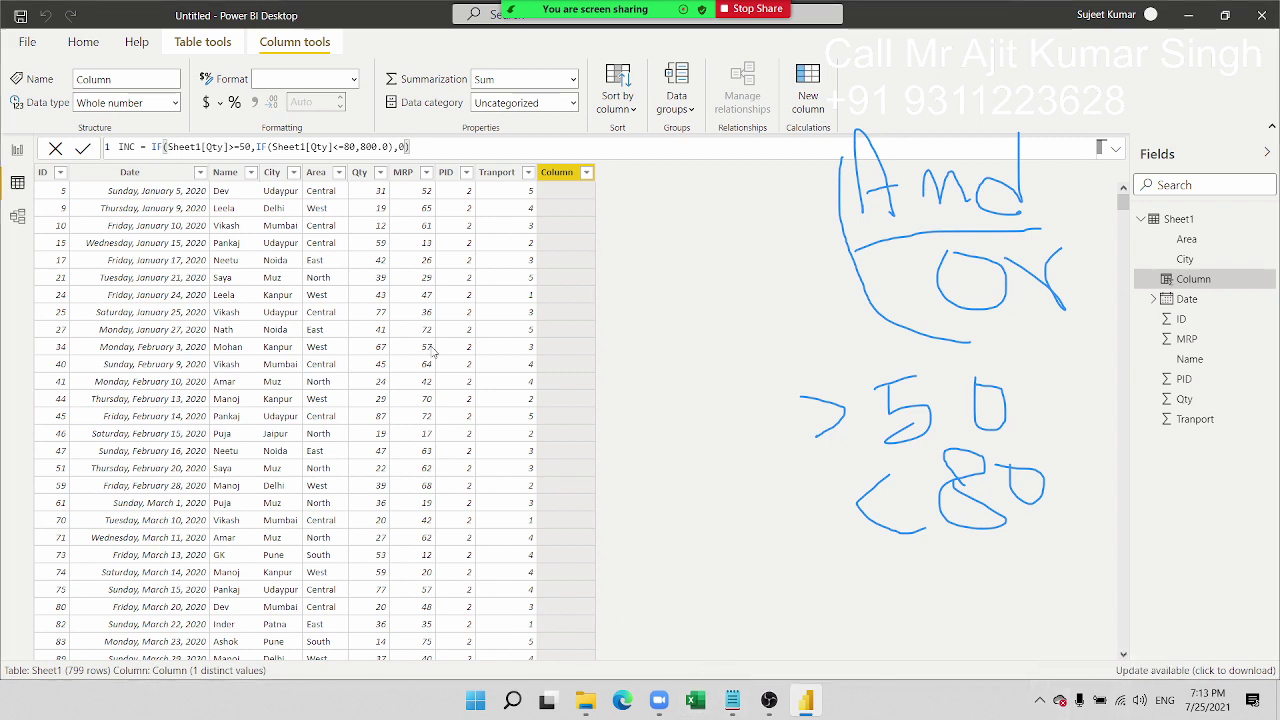
left_click(388, 147)
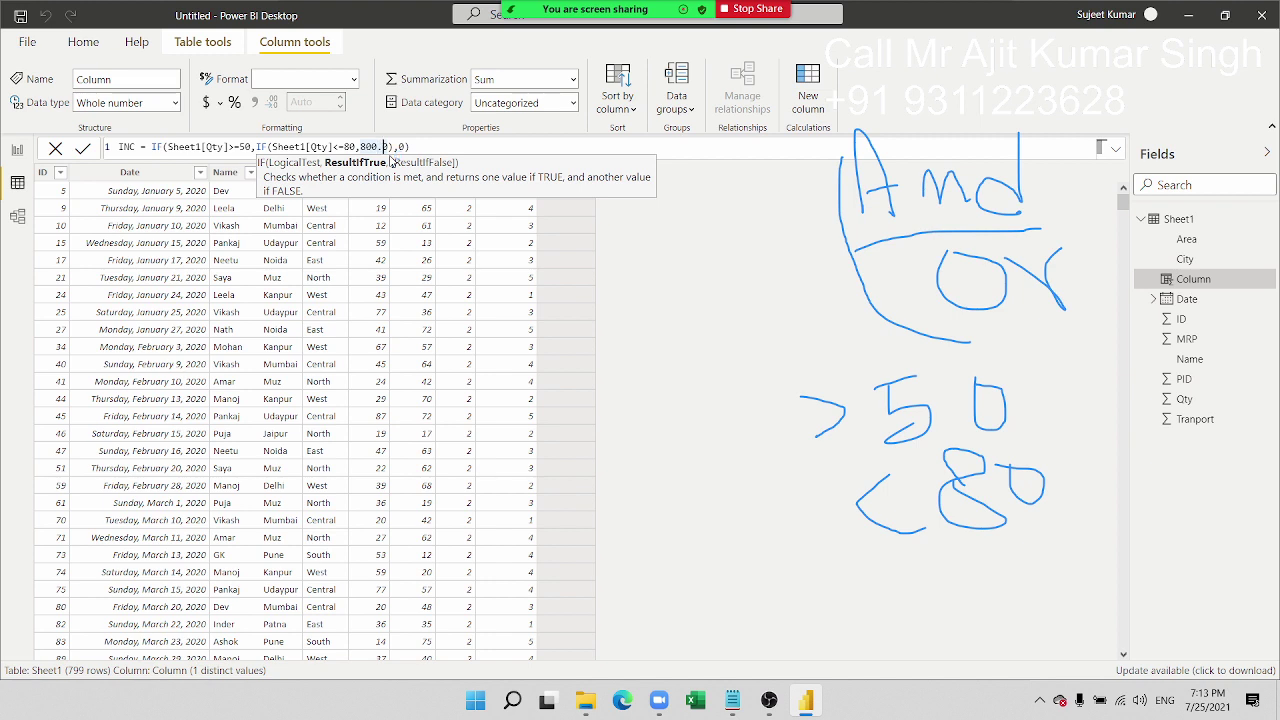
key("Right")
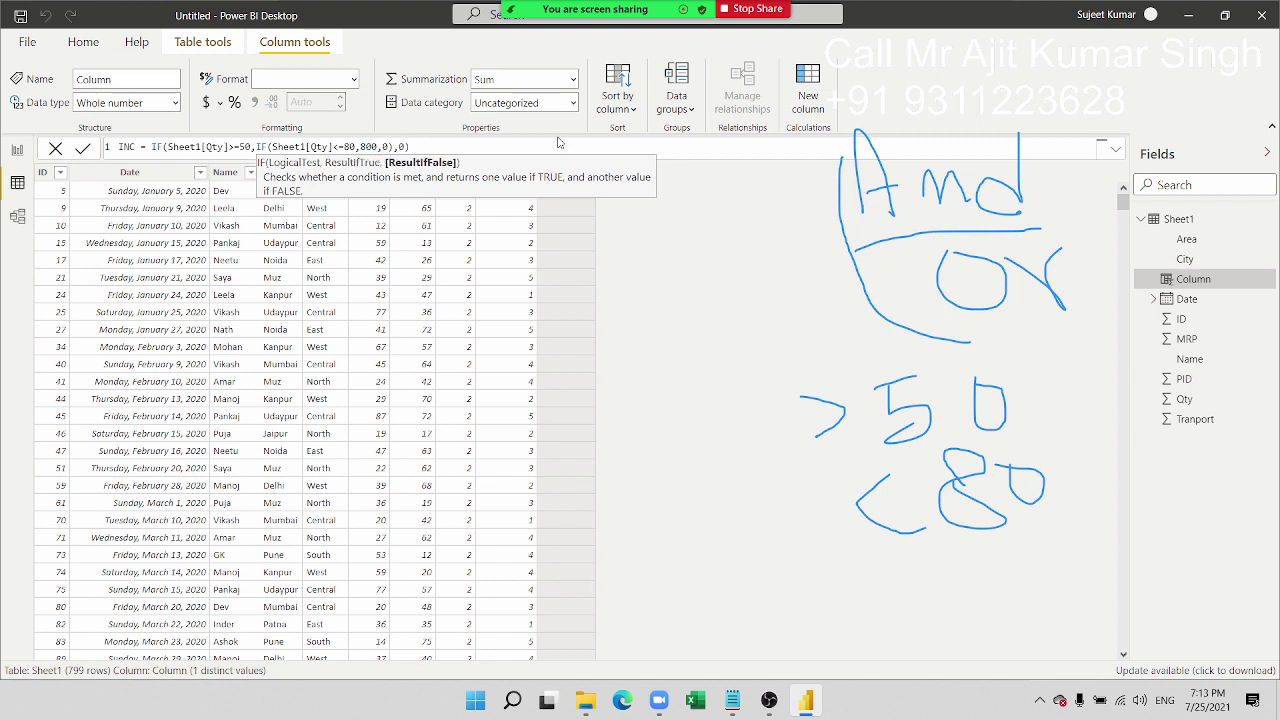
key("Return")
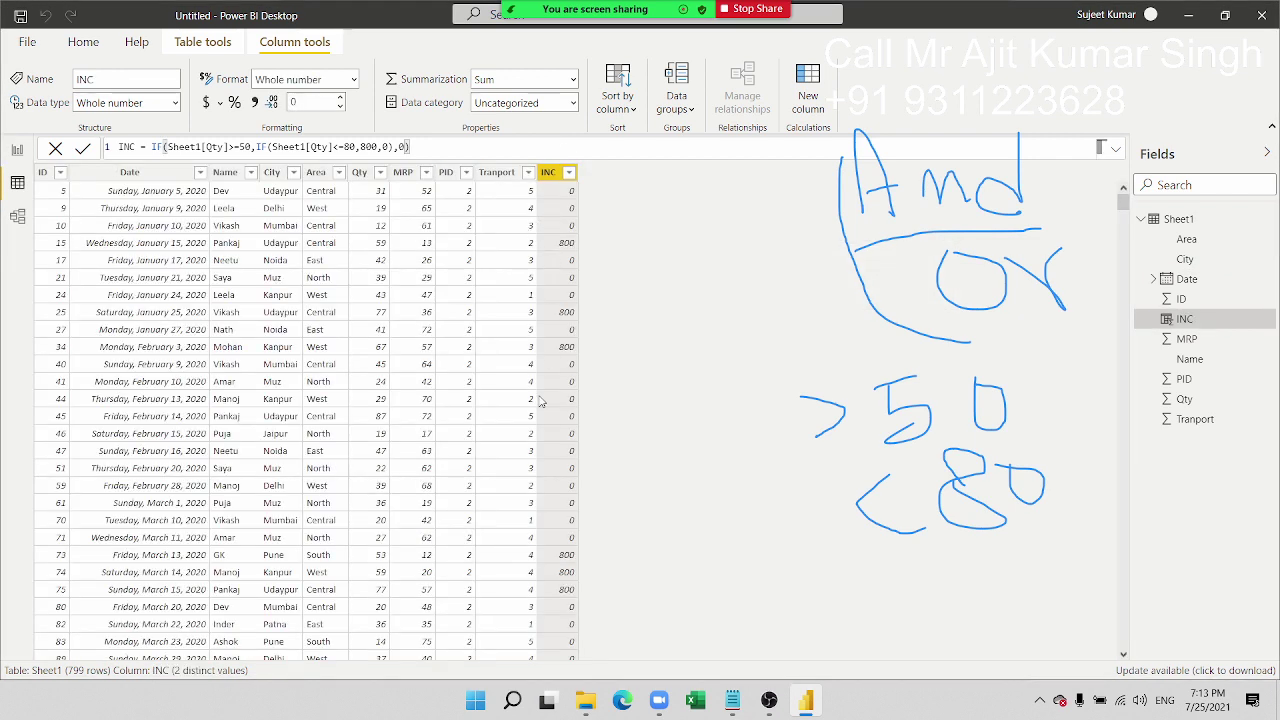
mouse_move(535, 10)
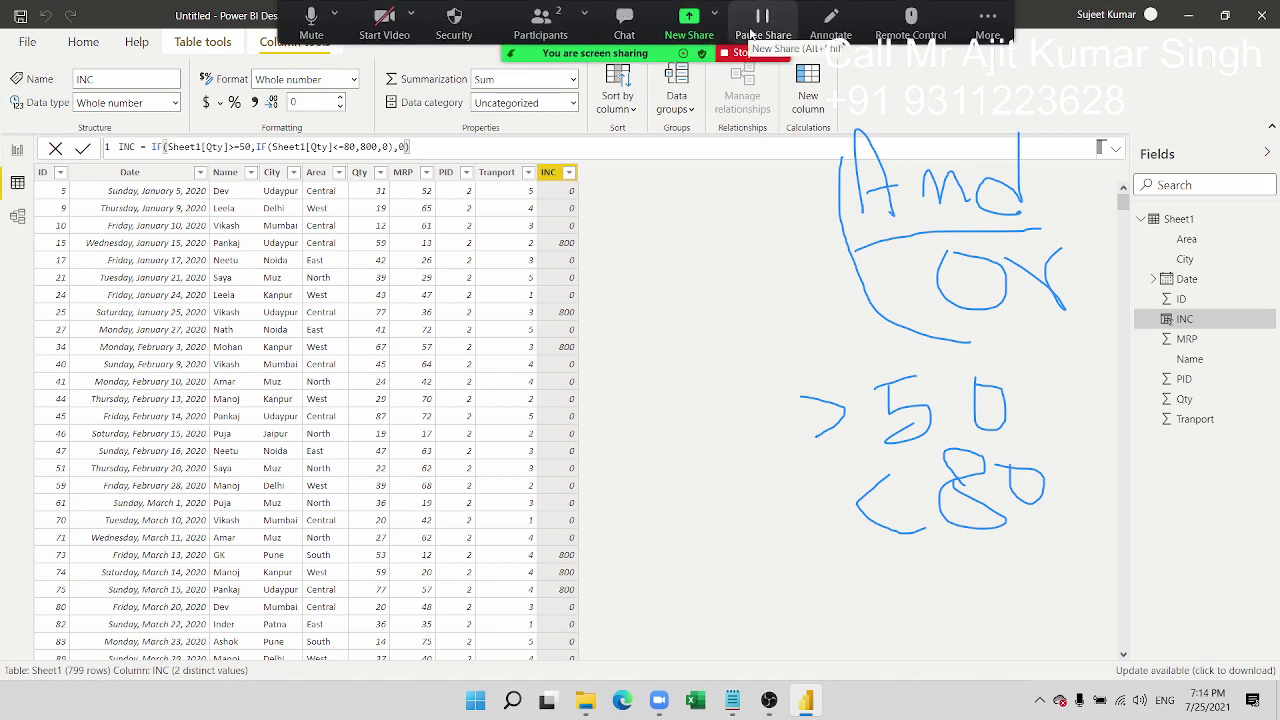
left_click(545, 30)
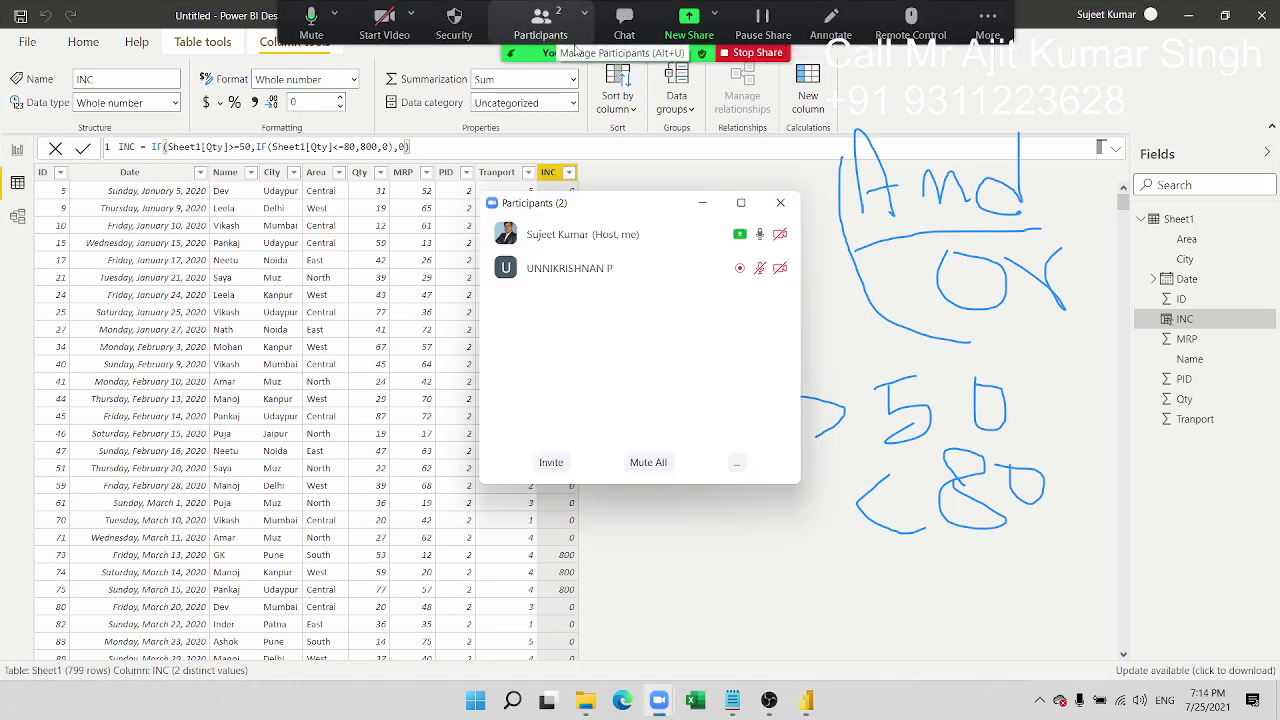
left_click(780, 202)
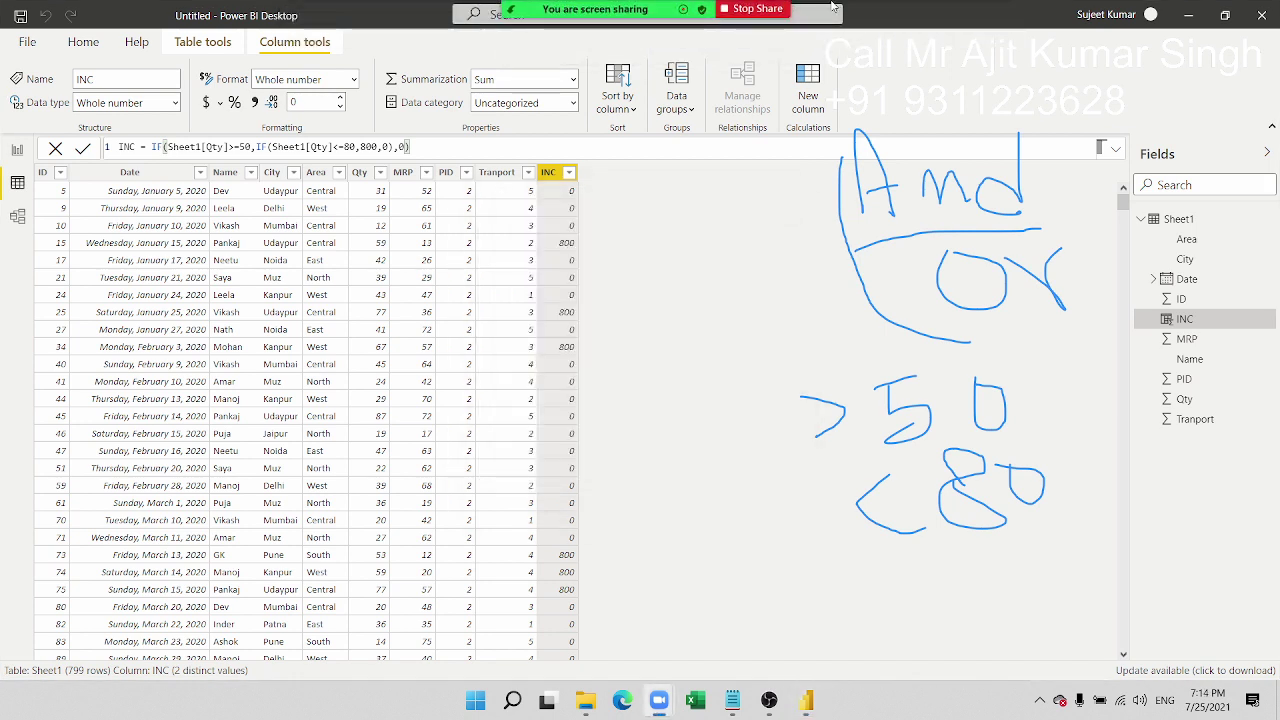
mouse_move(747, 10)
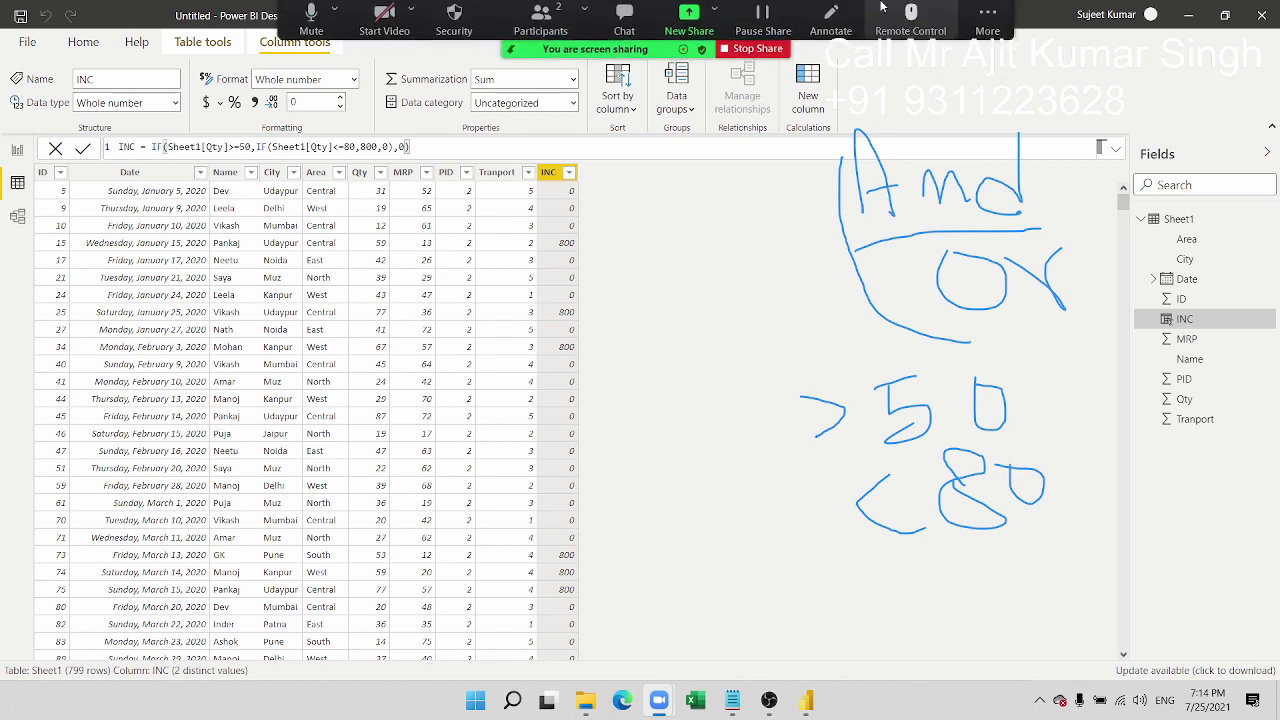
left_click(831, 25)
left_click(840, 92)
left_click(870, 153)
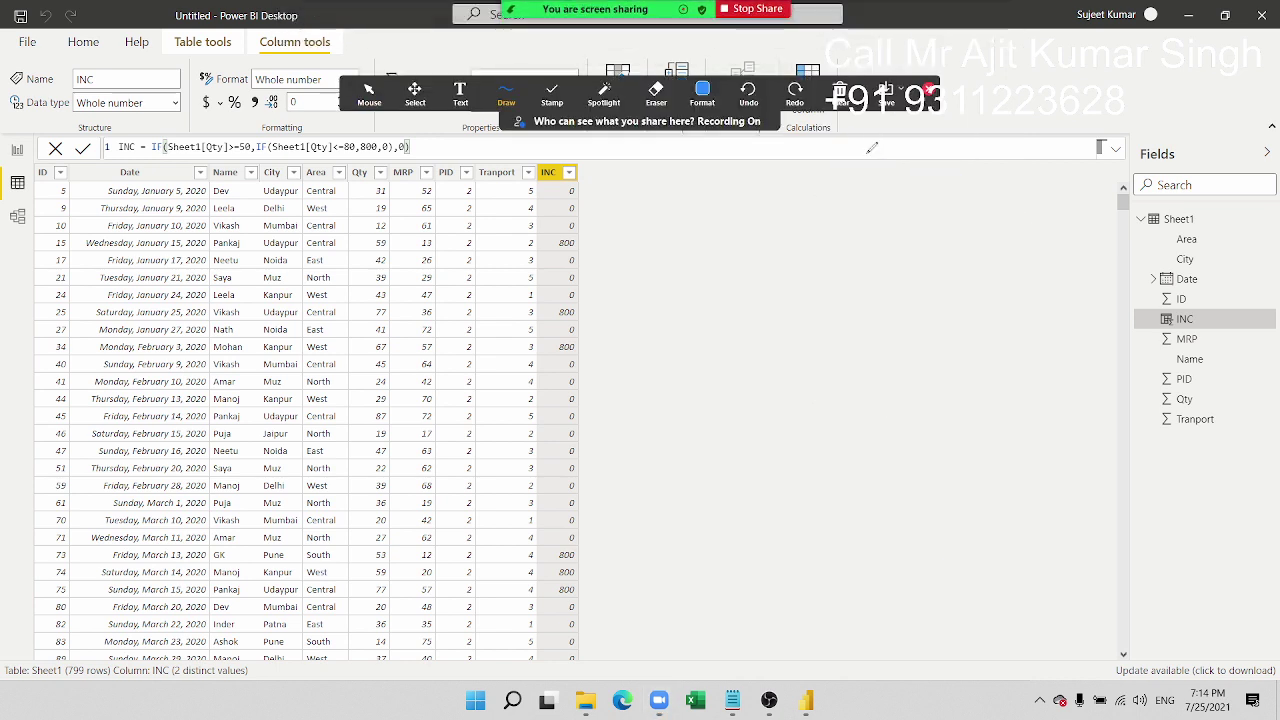
left_click_drag(872, 206, 903, 271)
mouse_move(817, 217)
left_mouse_down()
mouse_move(855, 233)
mouse_move(822, 216)
left_mouse_up()
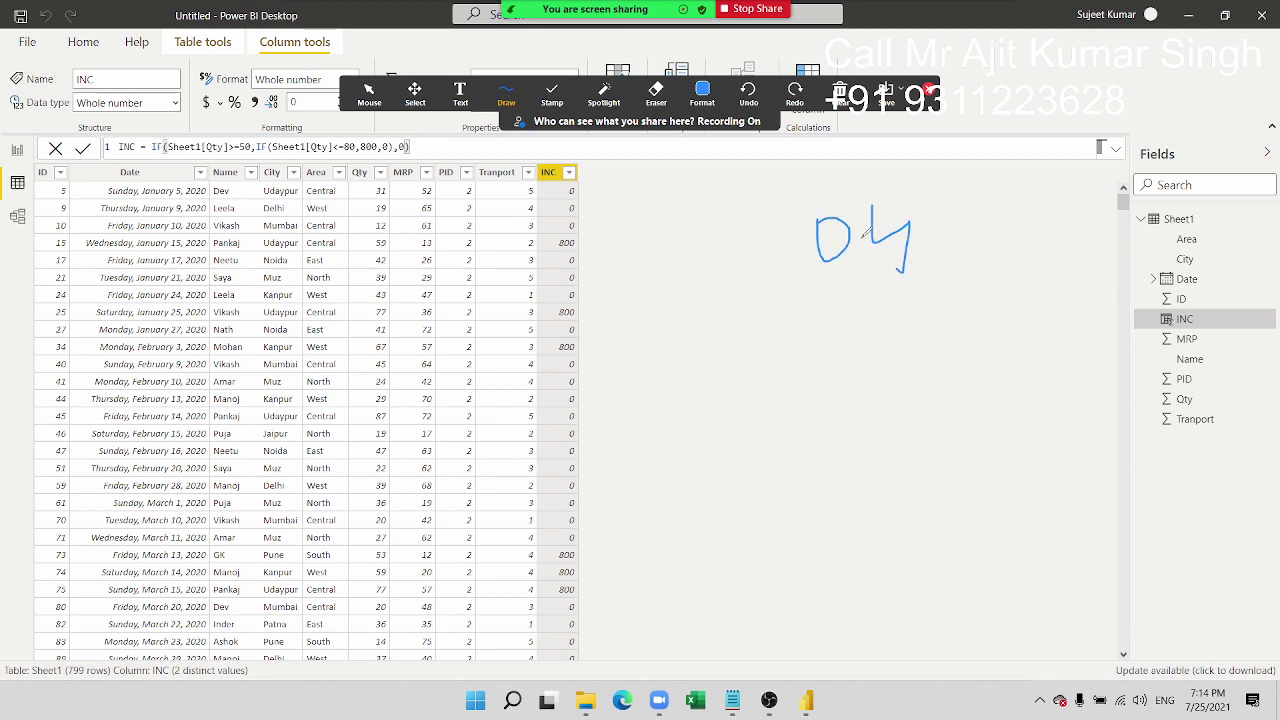
mouse_move(928, 228)
left_mouse_down()
mouse_move(1014, 235)
mouse_move(1014, 251)
mouse_move(1060, 228)
mouse_move(1045, 239)
mouse_move(1045, 270)
left_mouse_up()
mouse_move(1082, 230)
left_mouse_down()
mouse_move(1095, 284)
mouse_move(1150, 252)
mouse_move(1145, 262)
left_mouse_up()
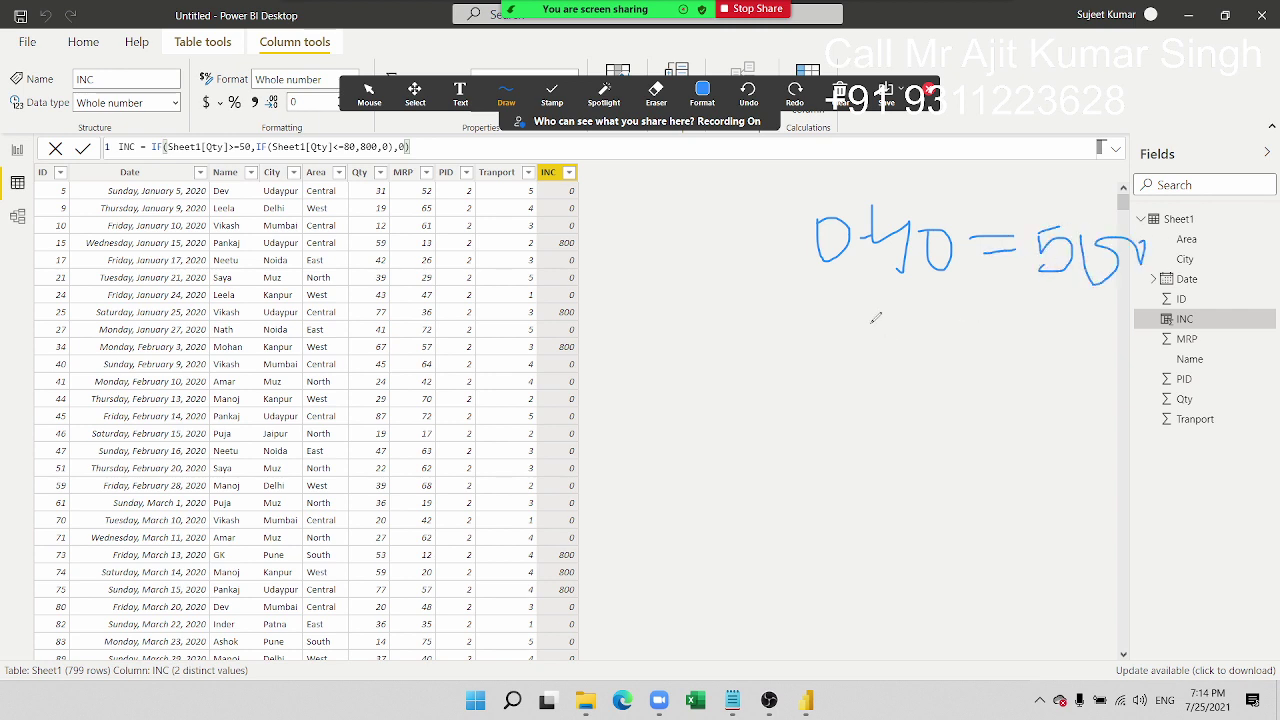
mouse_move(830, 308)
left_mouse_down()
mouse_move(858, 320)
mouse_move(865, 358)
mouse_move(920, 318)
mouse_move(875, 348)
left_mouse_up()
mouse_move(966, 302)
left_mouse_down()
mouse_move(1064, 319)
mouse_move(1077, 352)
left_mouse_up()
left_click_drag(1098, 312, 1150, 323)
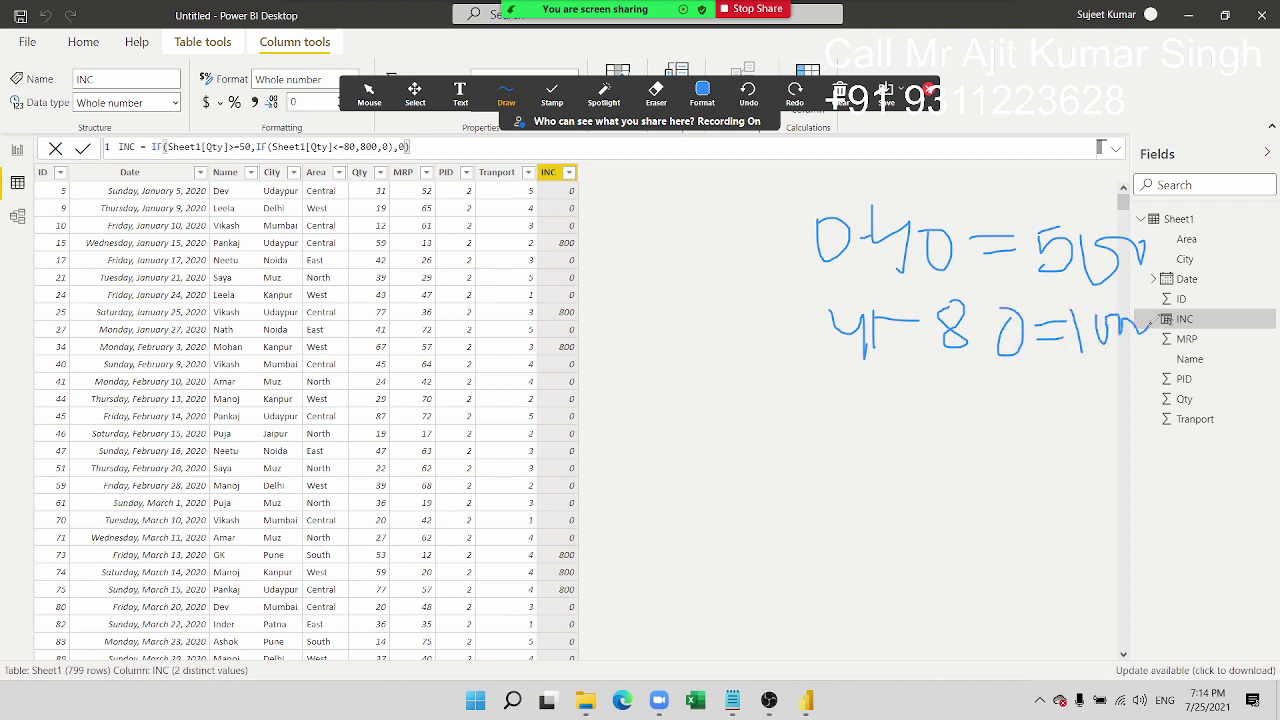
mouse_move(872, 394)
left_mouse_down()
mouse_move(902, 430)
mouse_move(970, 403)
mouse_move(1008, 432)
left_mouse_up()
mouse_move(1030, 386)
left_mouse_down()
mouse_move(1030, 406)
mouse_move(1090, 410)
left_mouse_up()
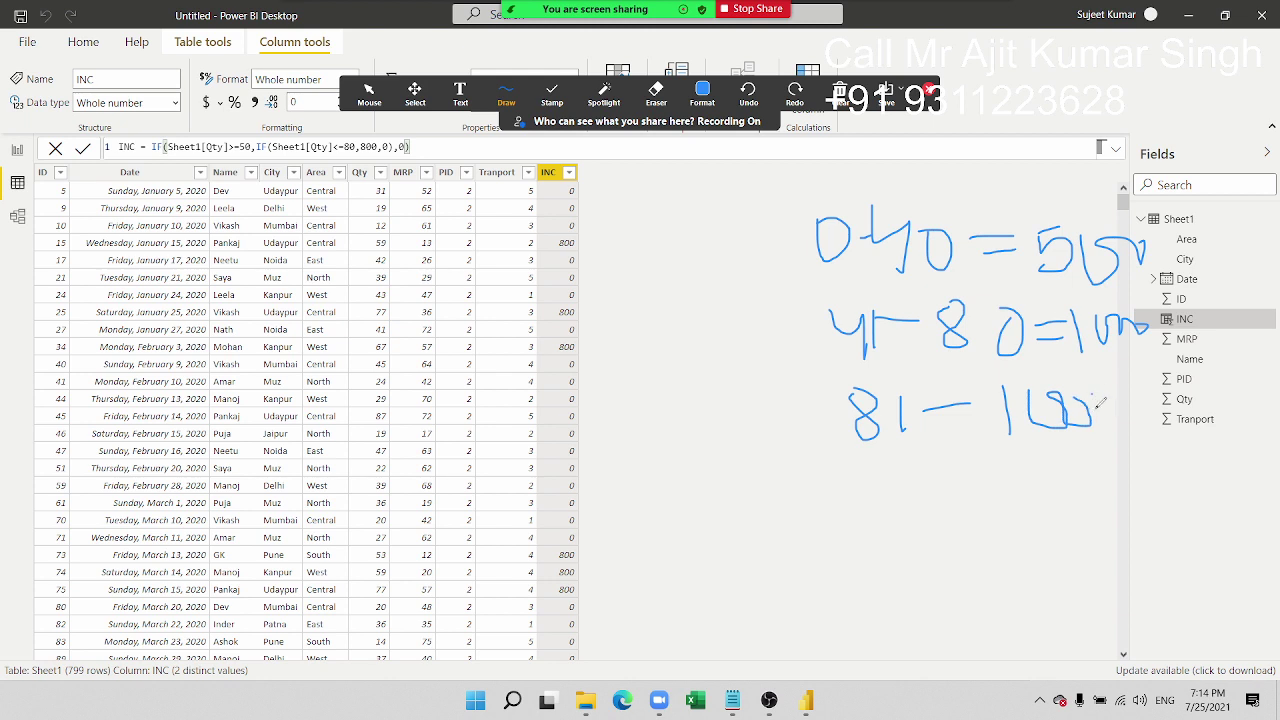
mouse_move(1112, 408)
left_mouse_down()
mouse_move(1126, 380)
mouse_move(1182, 414)
mouse_move(1240, 400)
mouse_move(1258, 413)
left_mouse_up()
left_click_drag(861, 482, 858, 509)
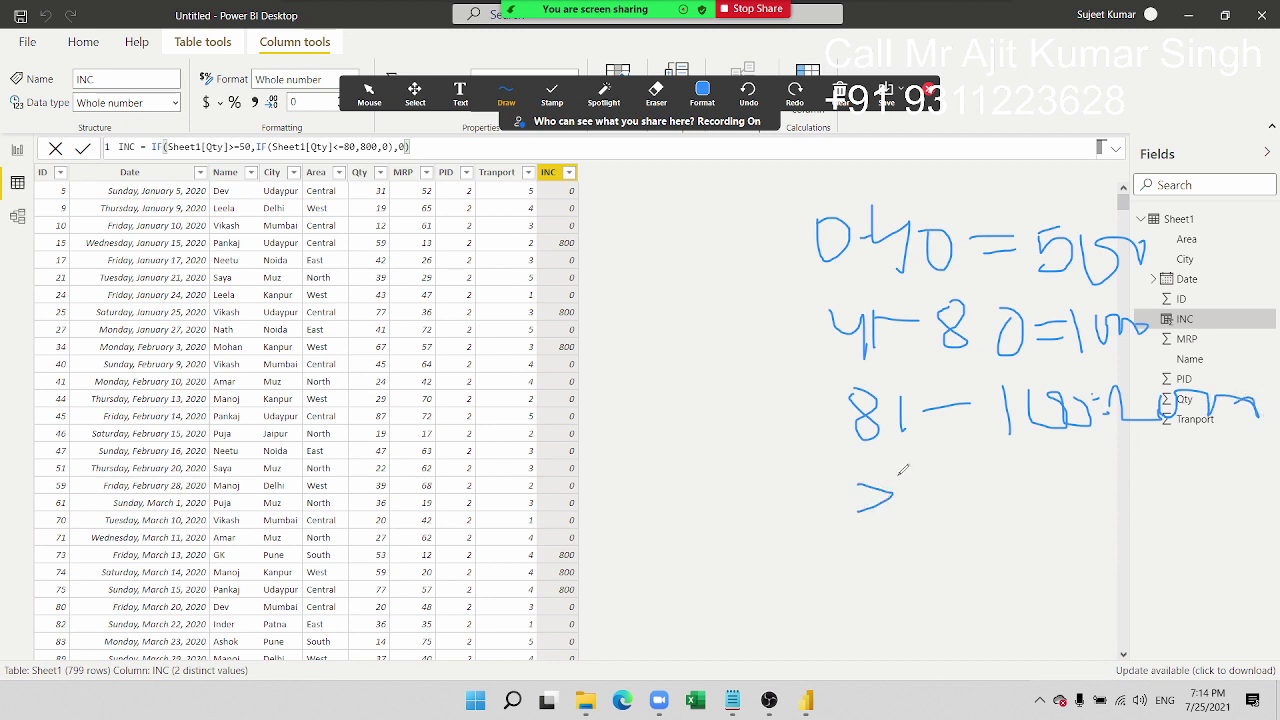
mouse_move(905, 470)
left_mouse_down()
mouse_move(905, 506)
mouse_move(932, 477)
mouse_move(976, 504)
mouse_move(1077, 476)
mouse_move(1052, 524)
left_mouse_up()
mouse_move(1086, 470)
left_mouse_down()
mouse_move(1090, 498)
mouse_move(1223, 498)
mouse_move(1216, 508)
left_mouse_up()
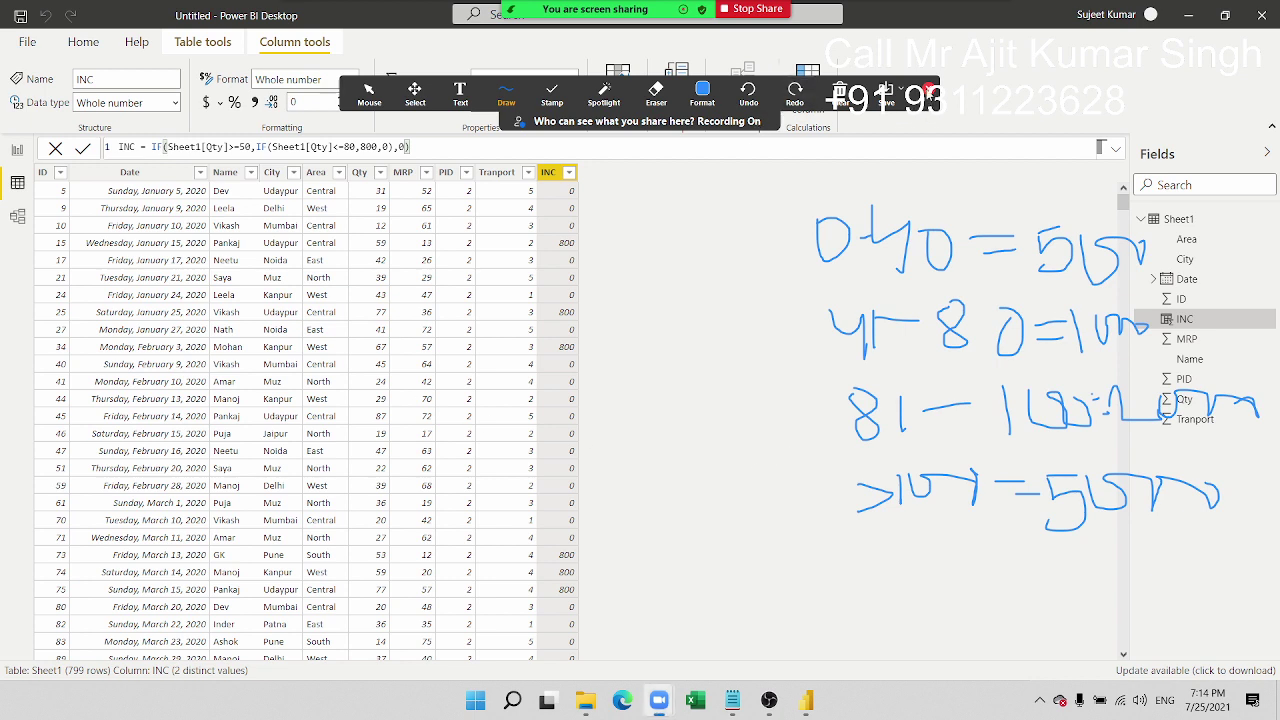
left_click(929, 91)
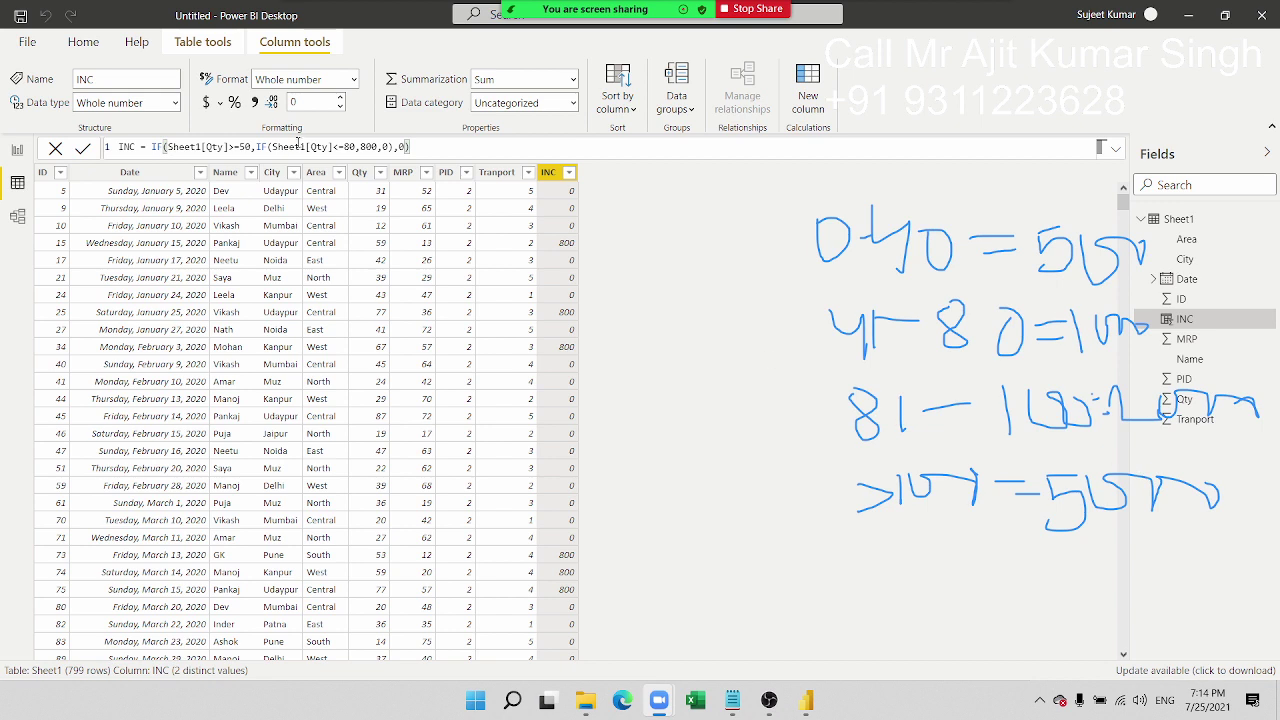
Step: Replace the INC formula with nested IFs: Qty ≤40 → 500, ≤80 → 1000, ≤100 → 2000, else 5000
left_click_drag(428, 147, 151, 147)
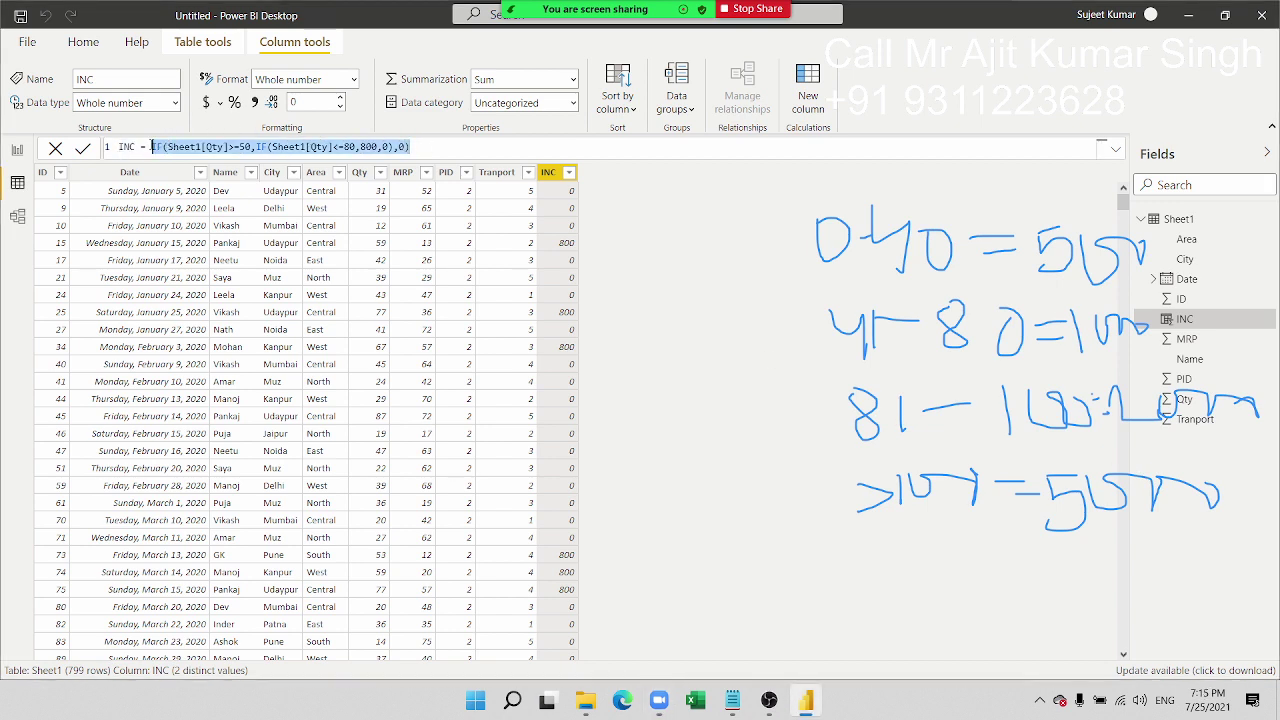
key("BackSpace")
type("IF(")
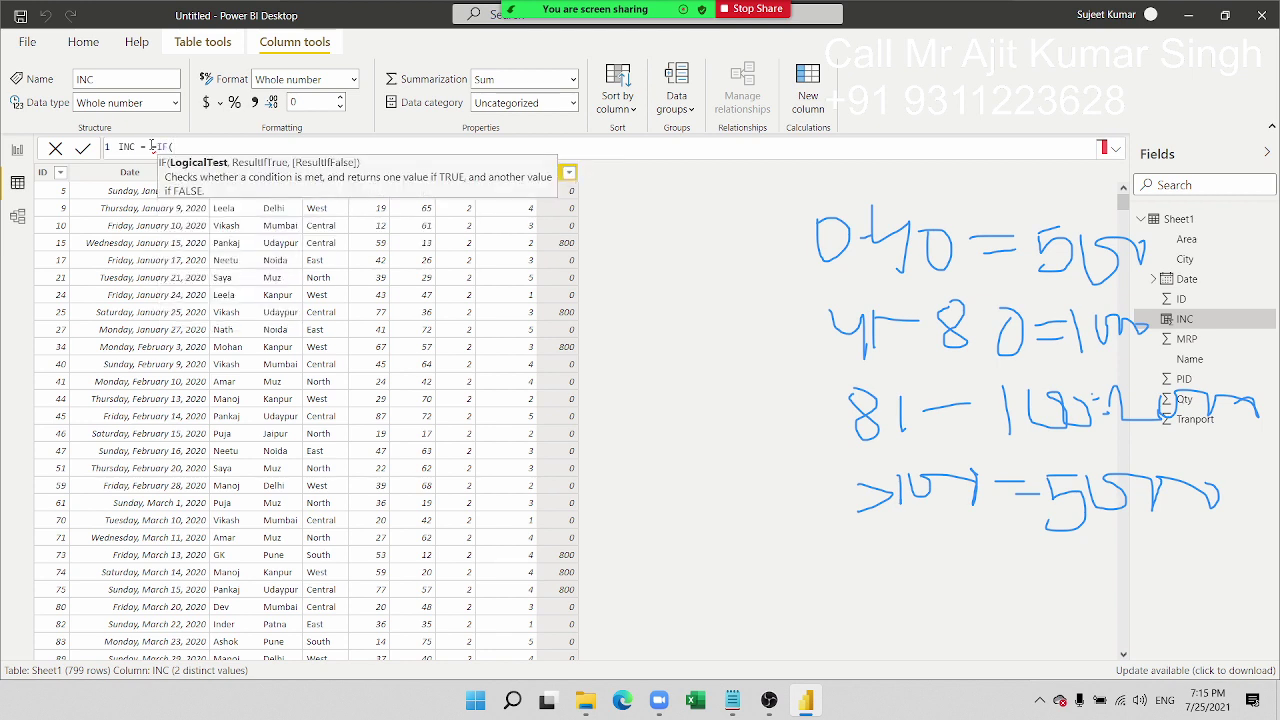
type("qty")
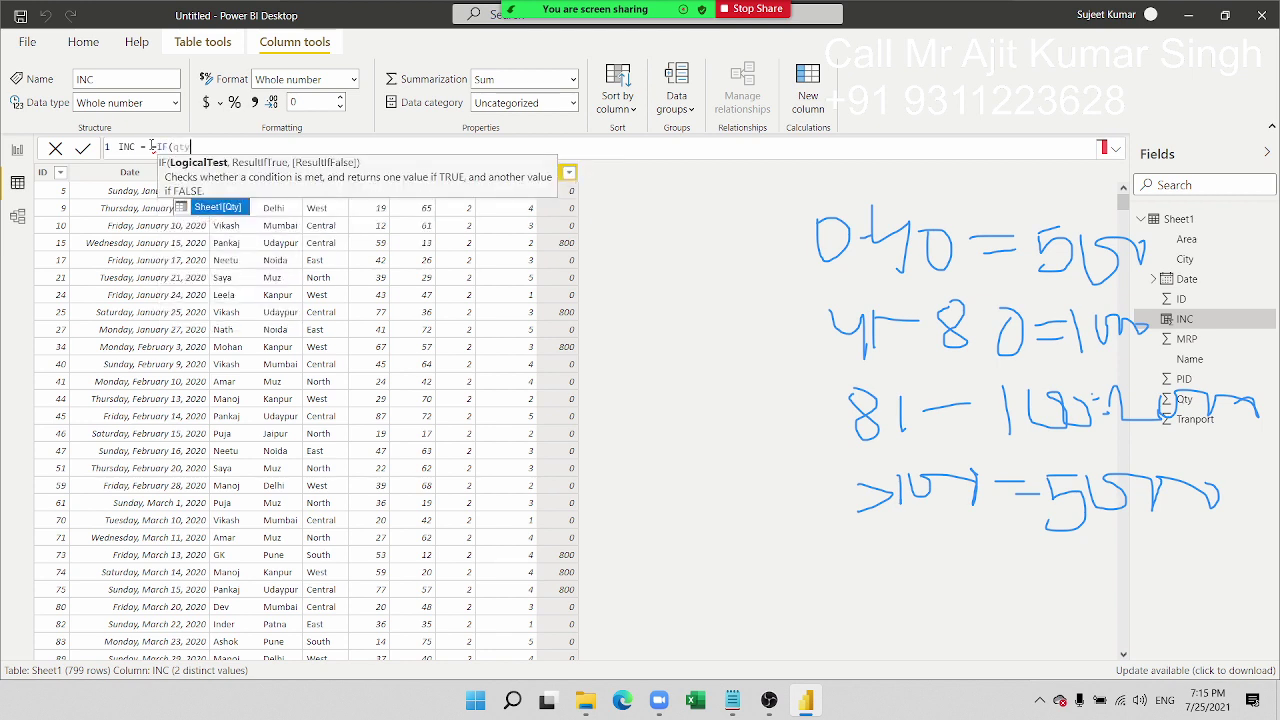
key("Tab")
type("<=")
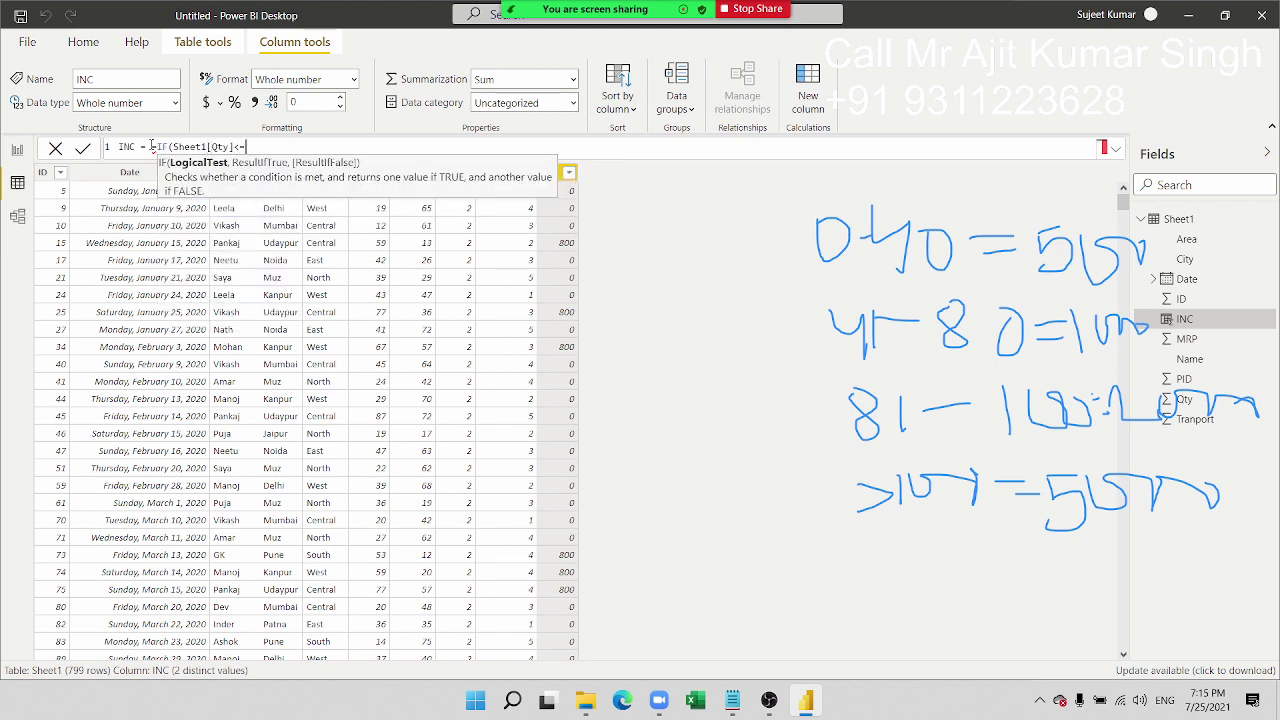
type("40,")
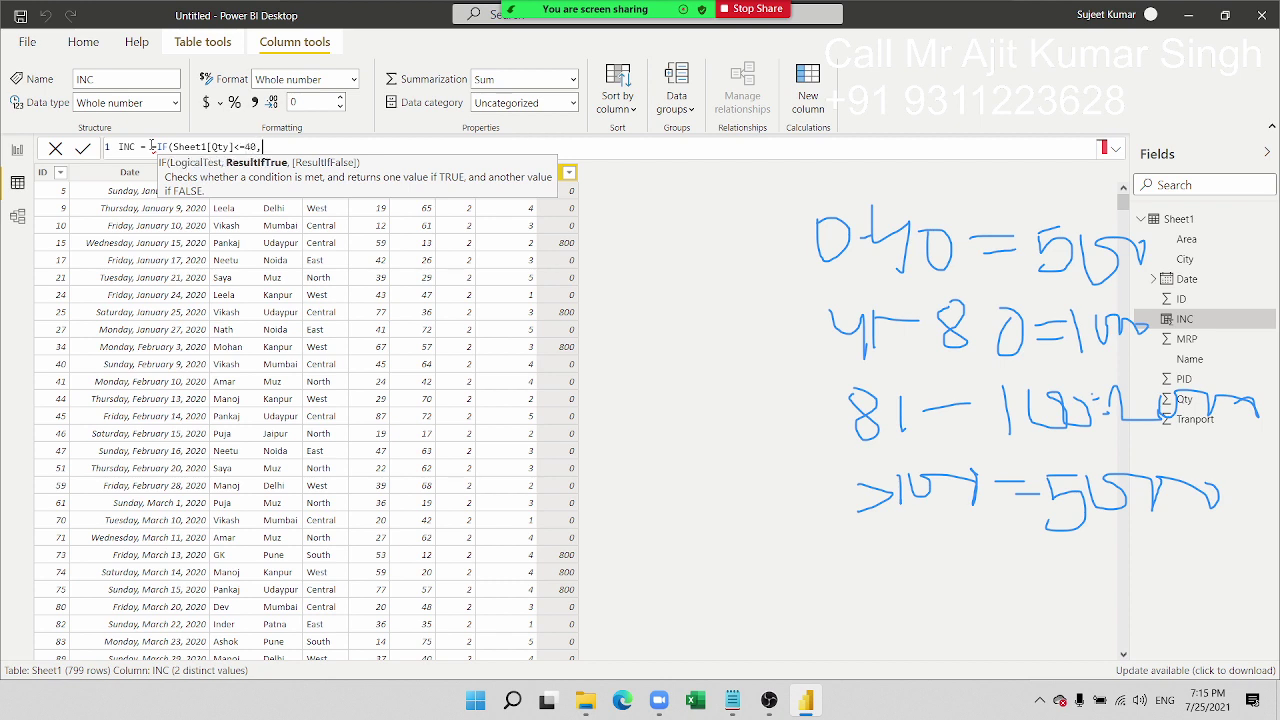
type("500")
type(",IF(")
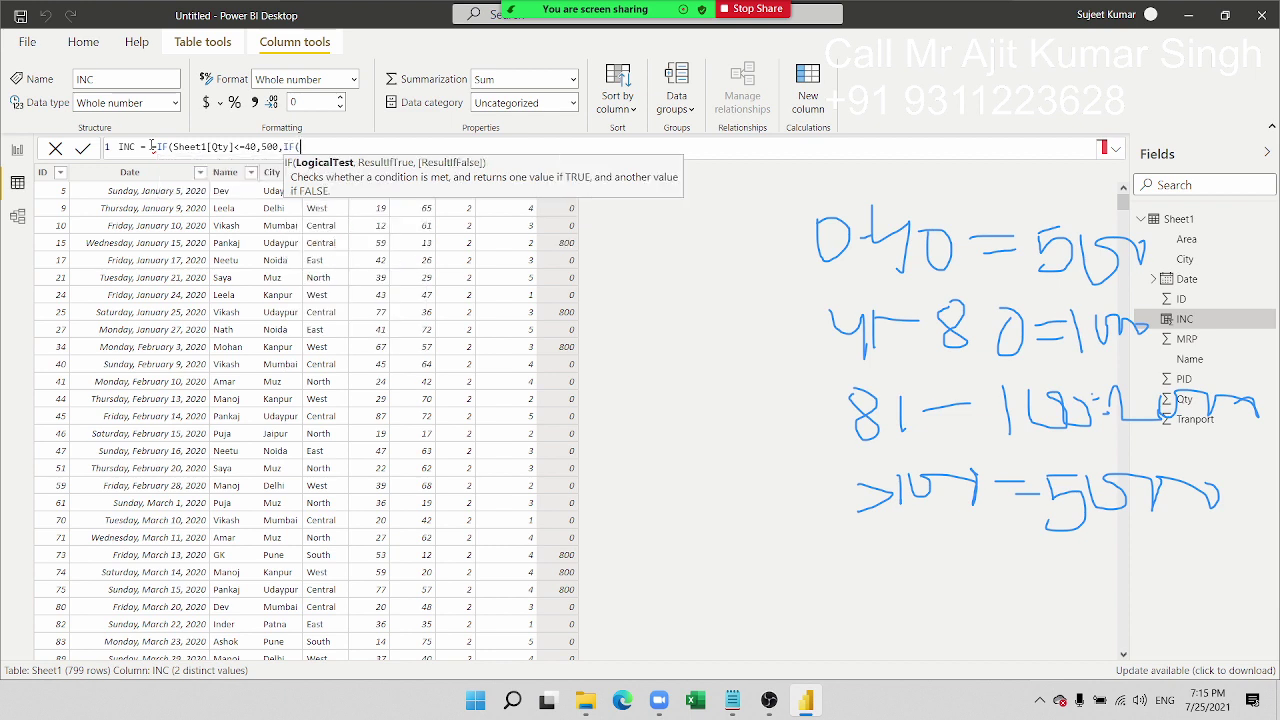
type("S")
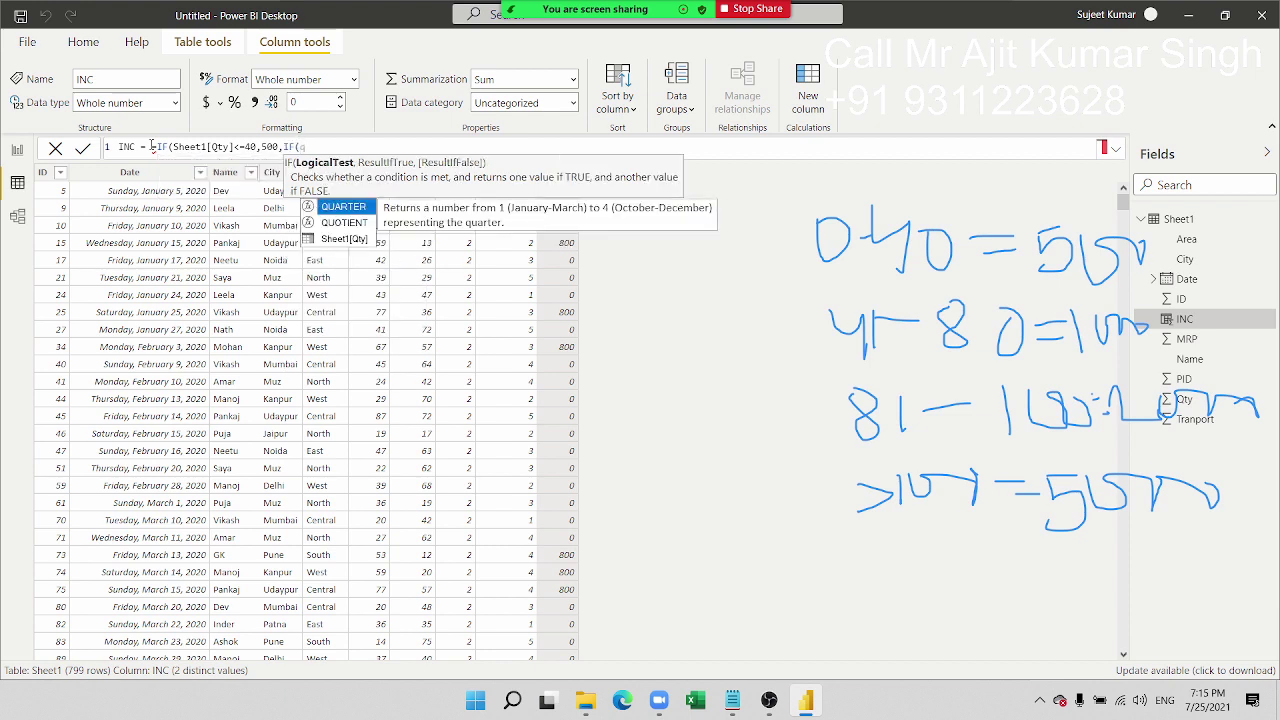
key("Down")
key("Tab")
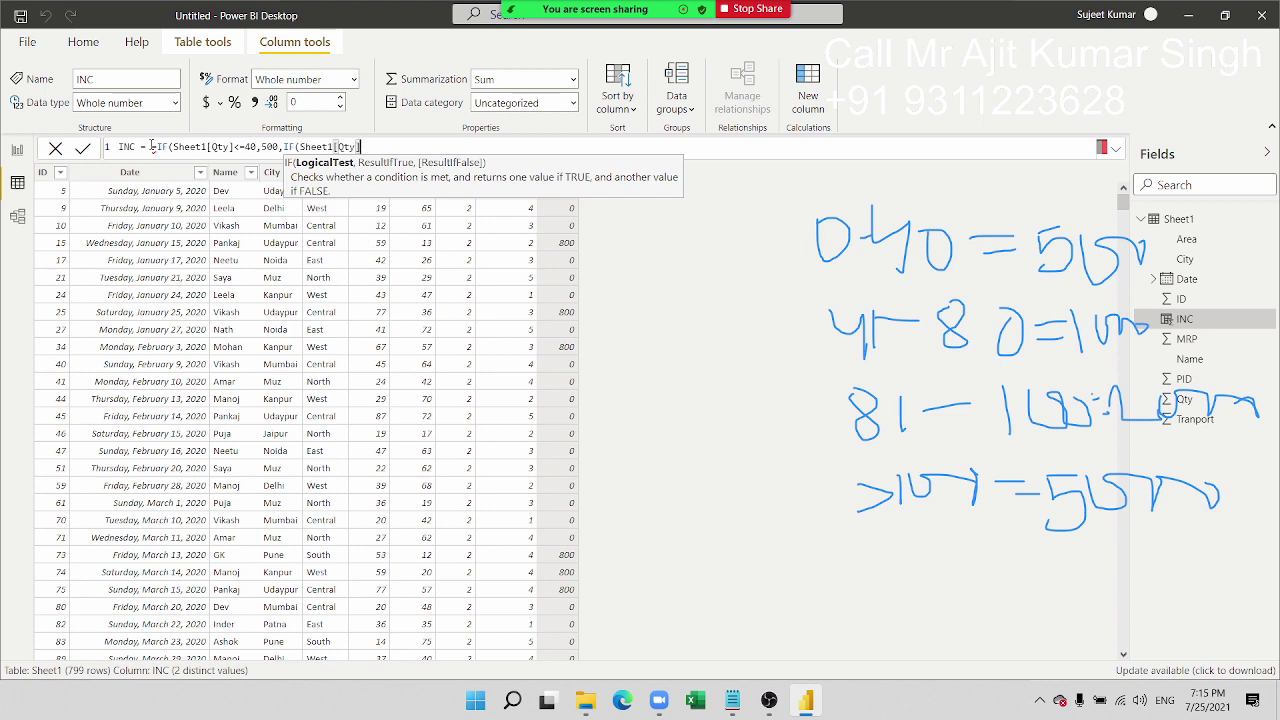
type("<=8")
type("0,")
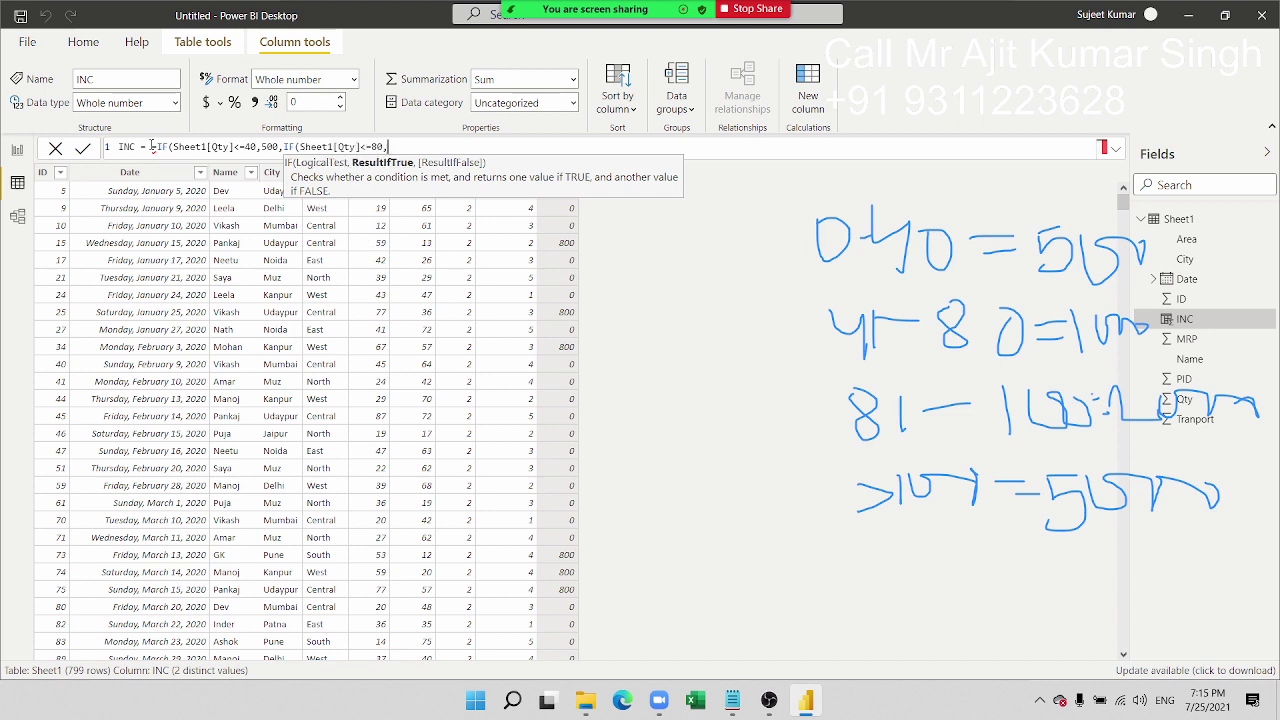
type("1000")
type(",IF(")
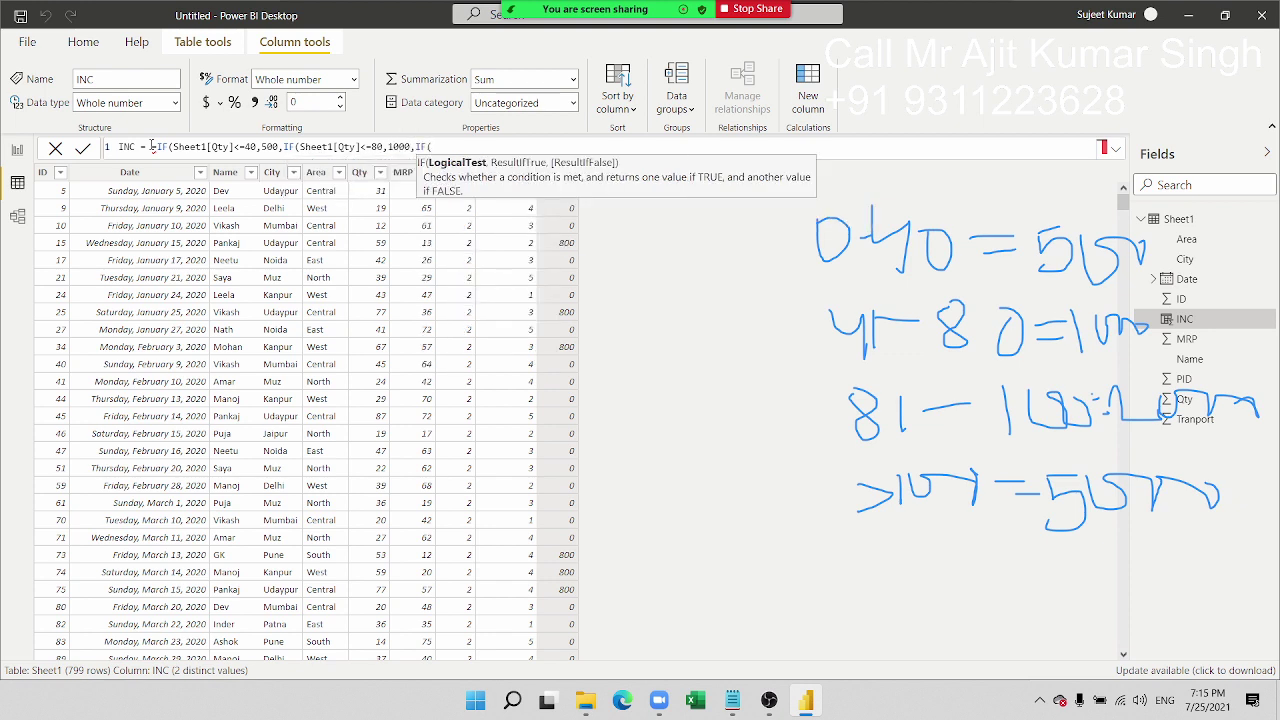
type("qty")
key("Tab")
type("<=")
type("100")
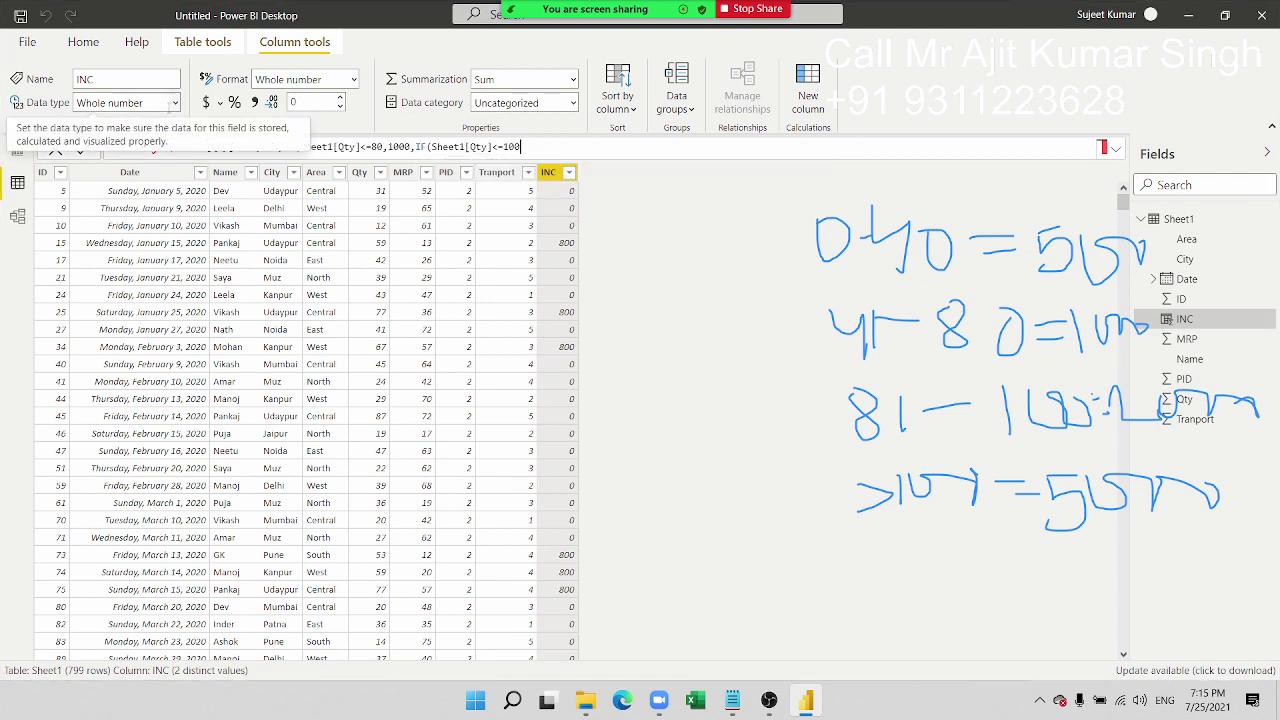
type(",")
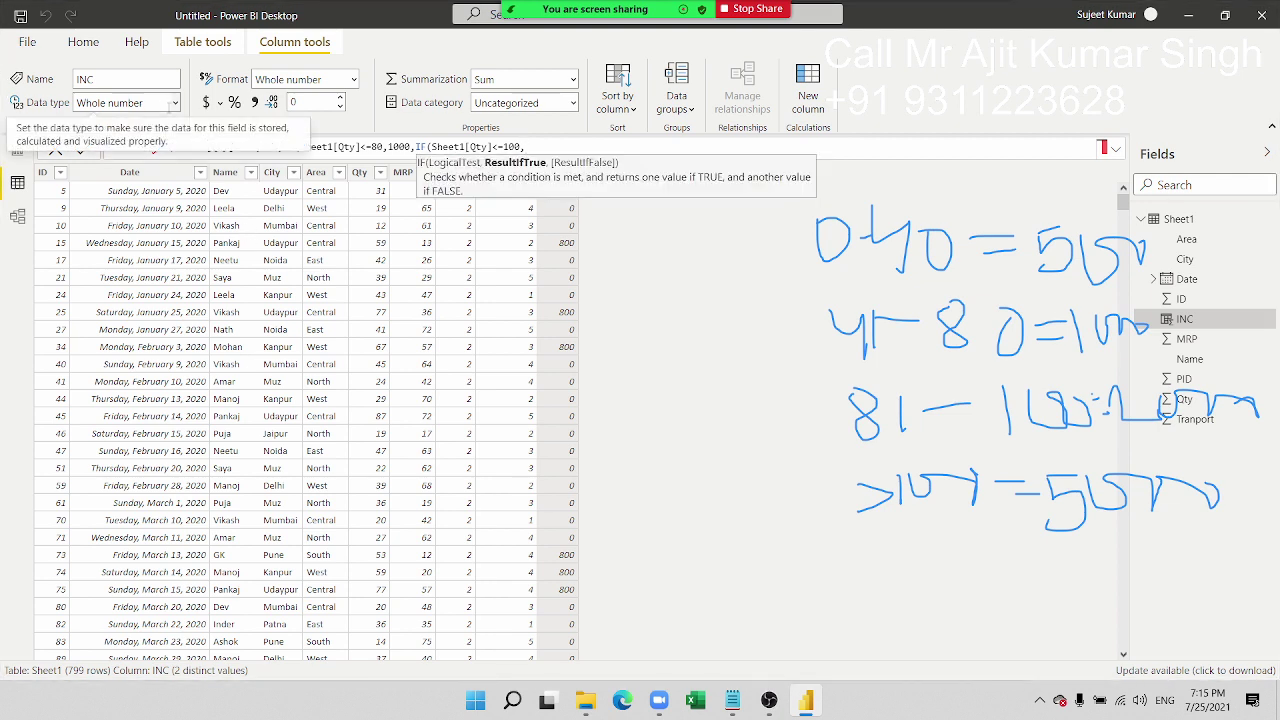
type("200")
type("0,5000")
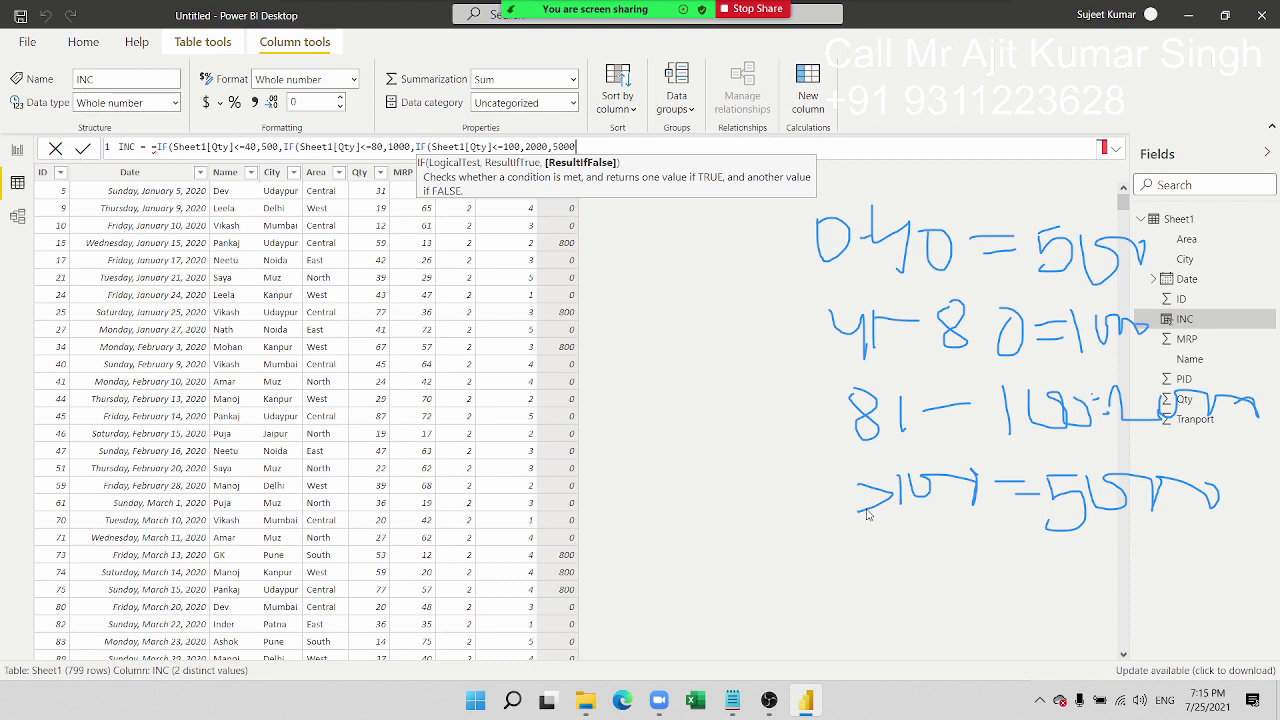
key("Escape")
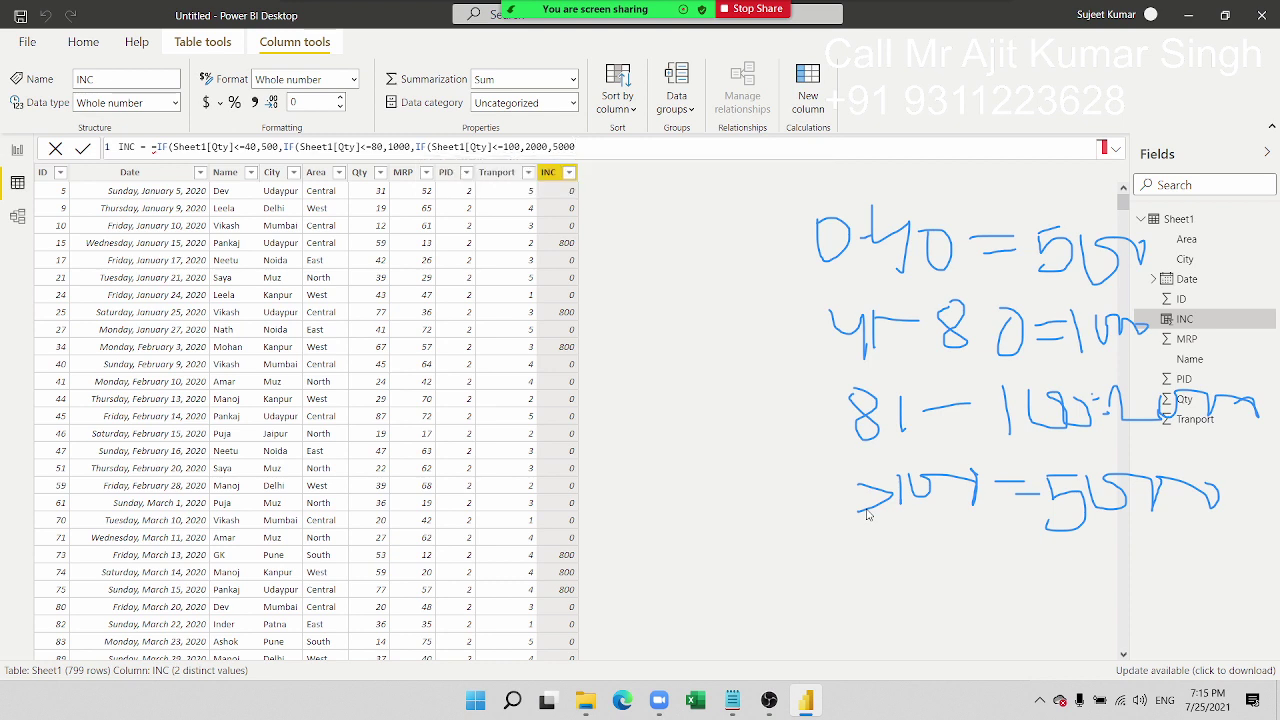
Step: Add the missing closing parentheses to the tiered INC formula and delete the stray character before IF
key("Return")
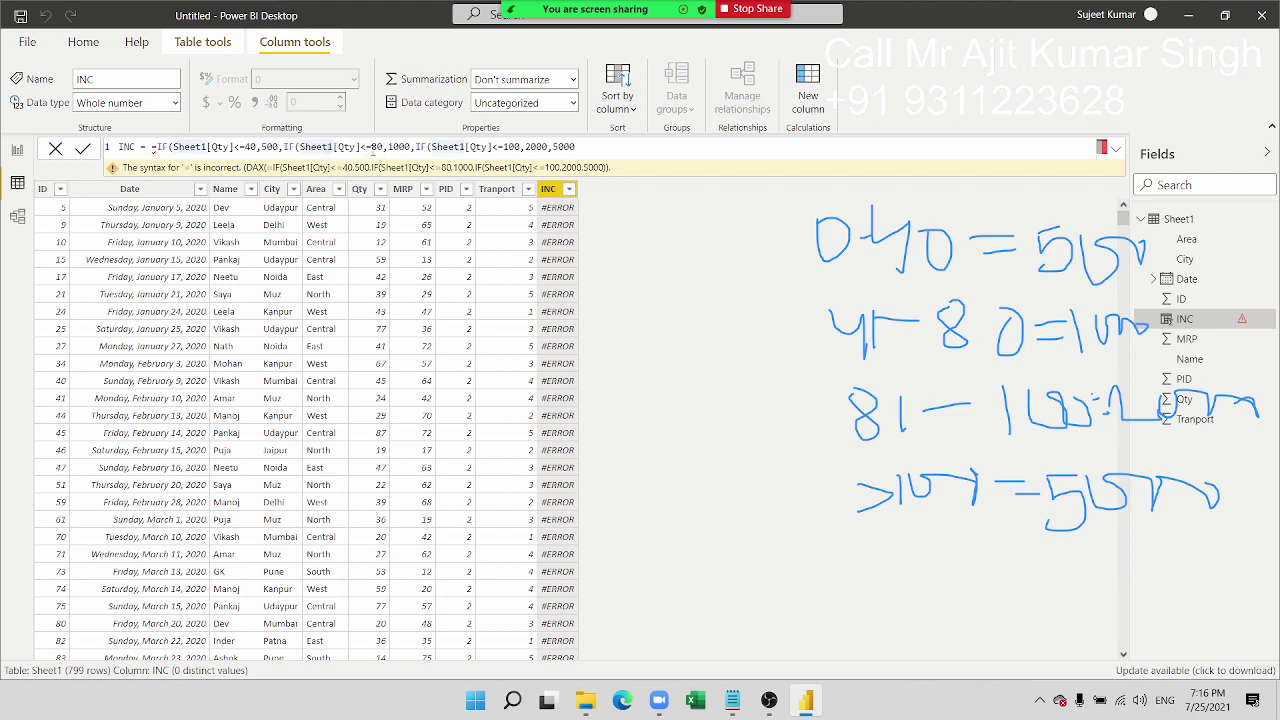
left_click(382, 147)
double_click(398, 147)
left_click(580, 147)
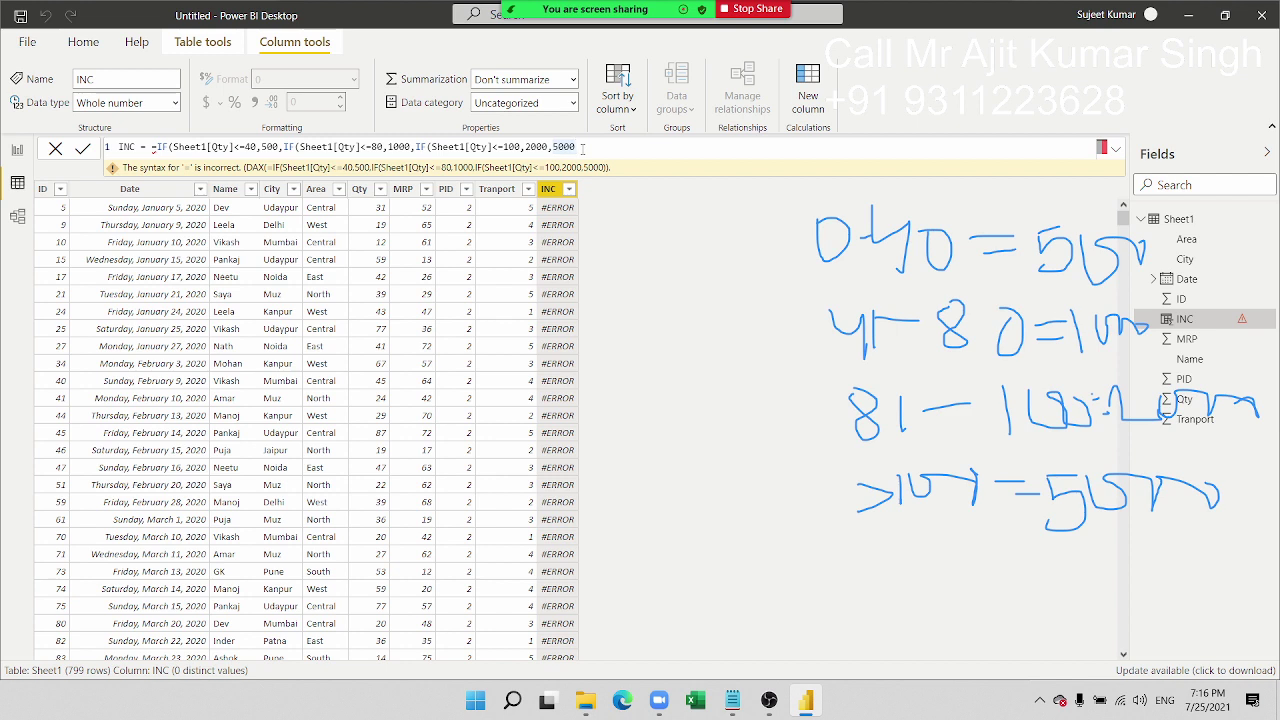
type(")")
type(")")
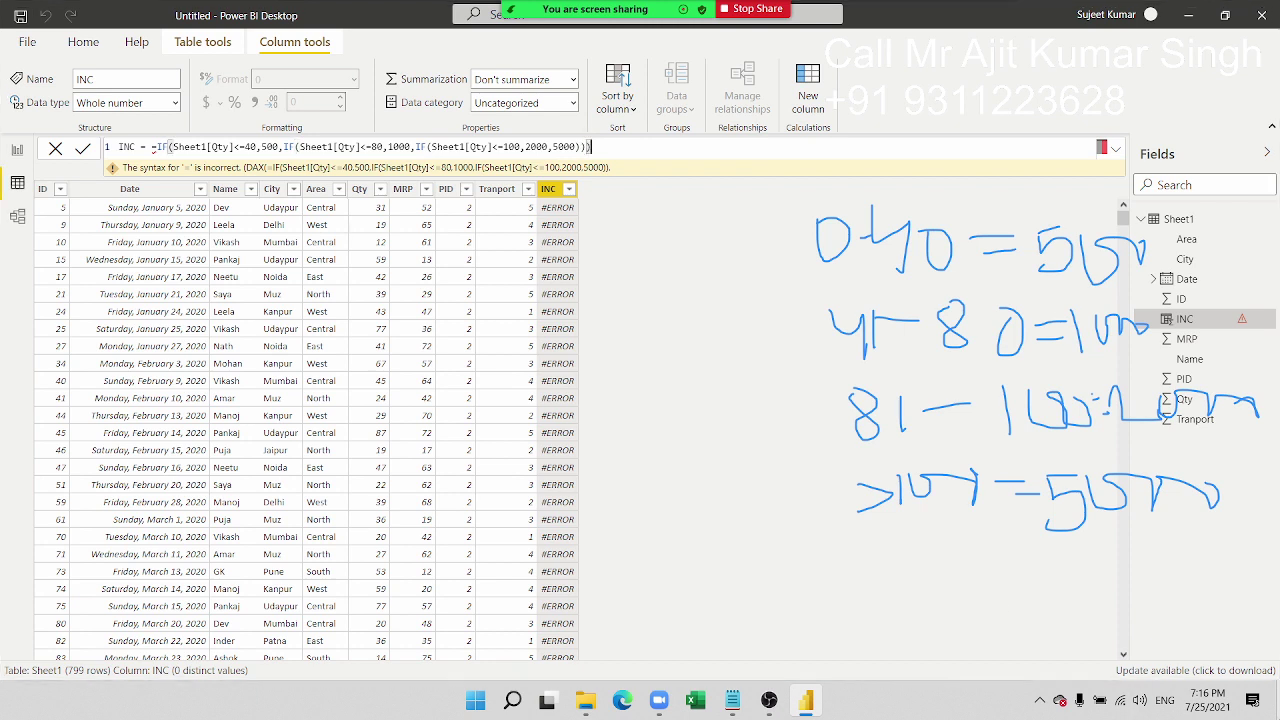
key("Return")
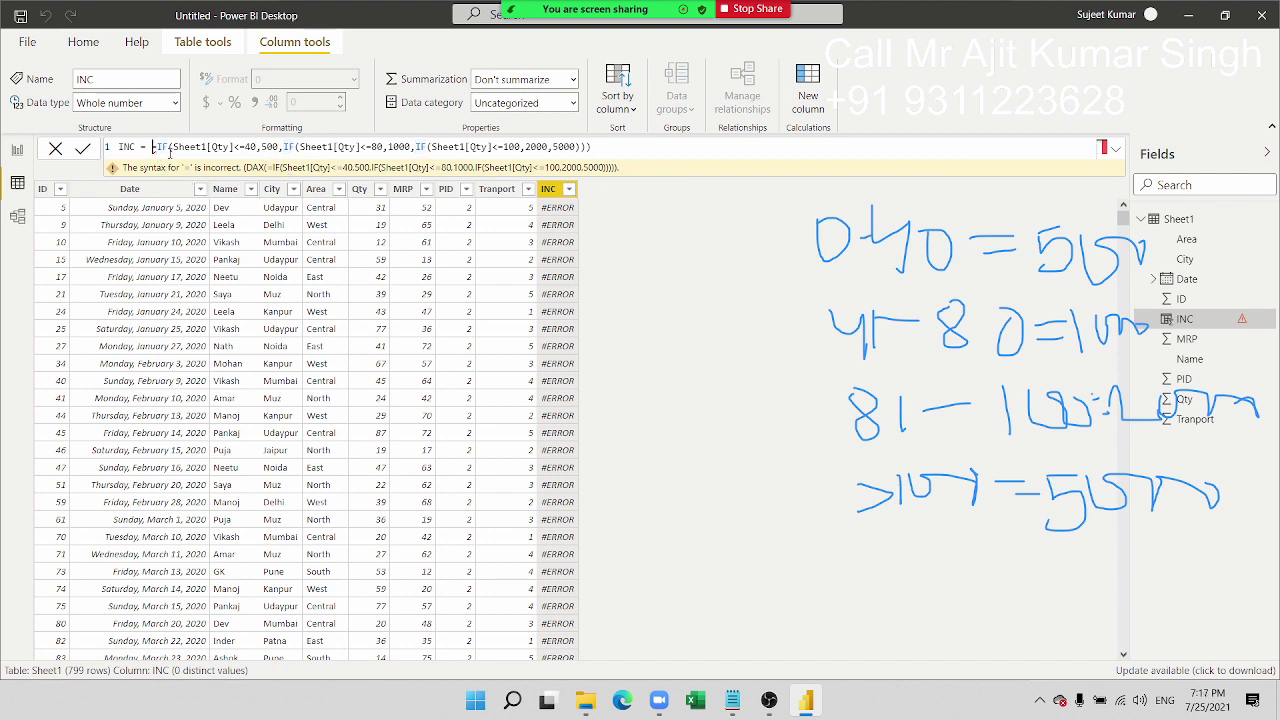
key("BackSpace")
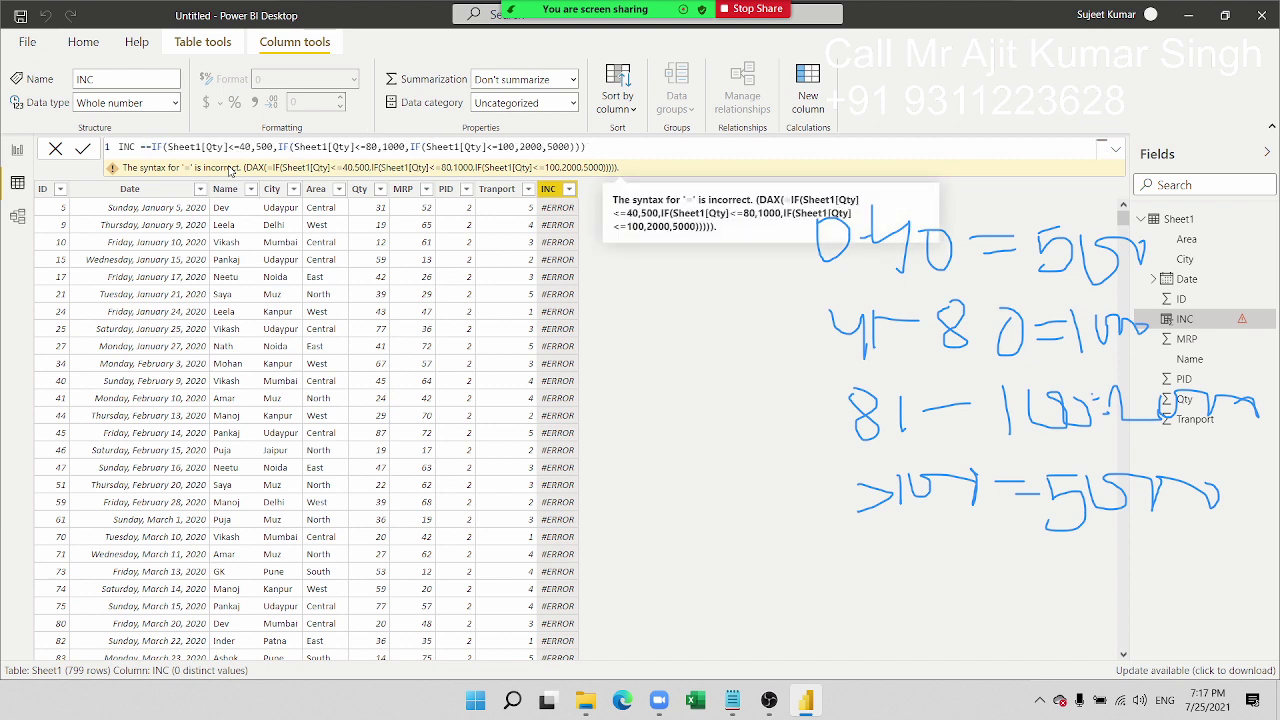
key("Delete")
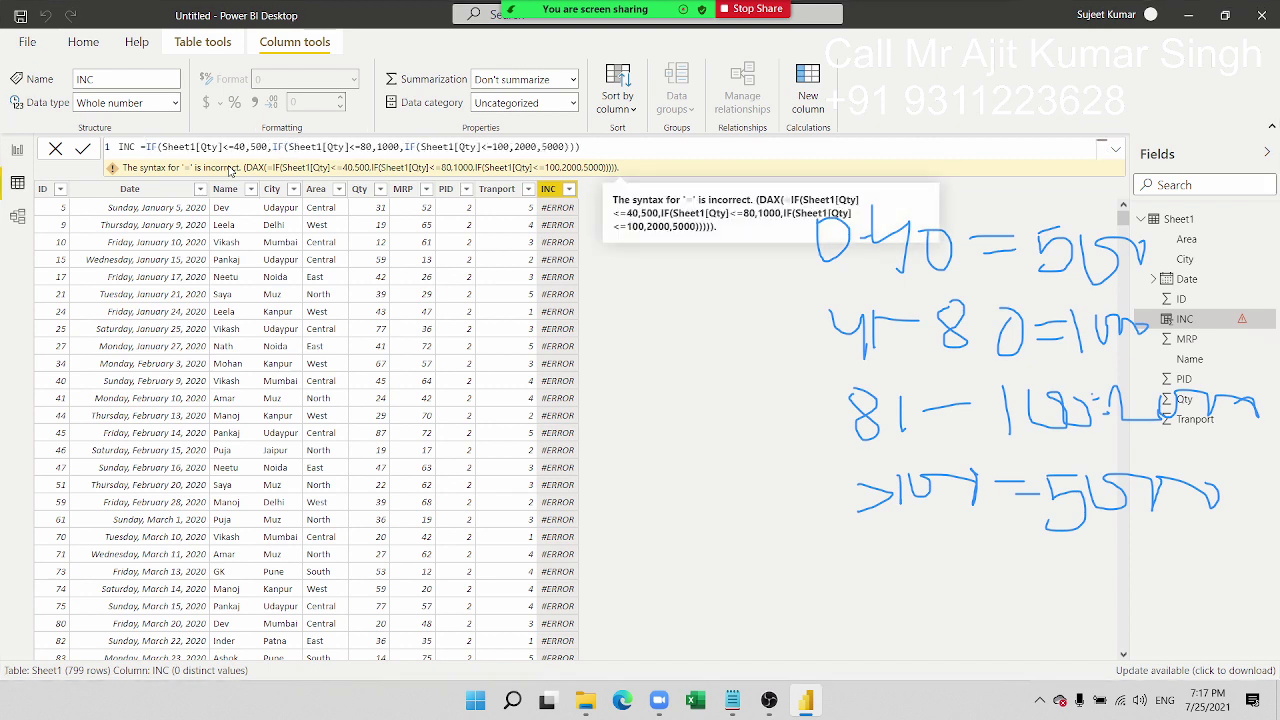
Step: Commit the fixed INC formula and clear all the Zoom annotation drawings
key("Return")
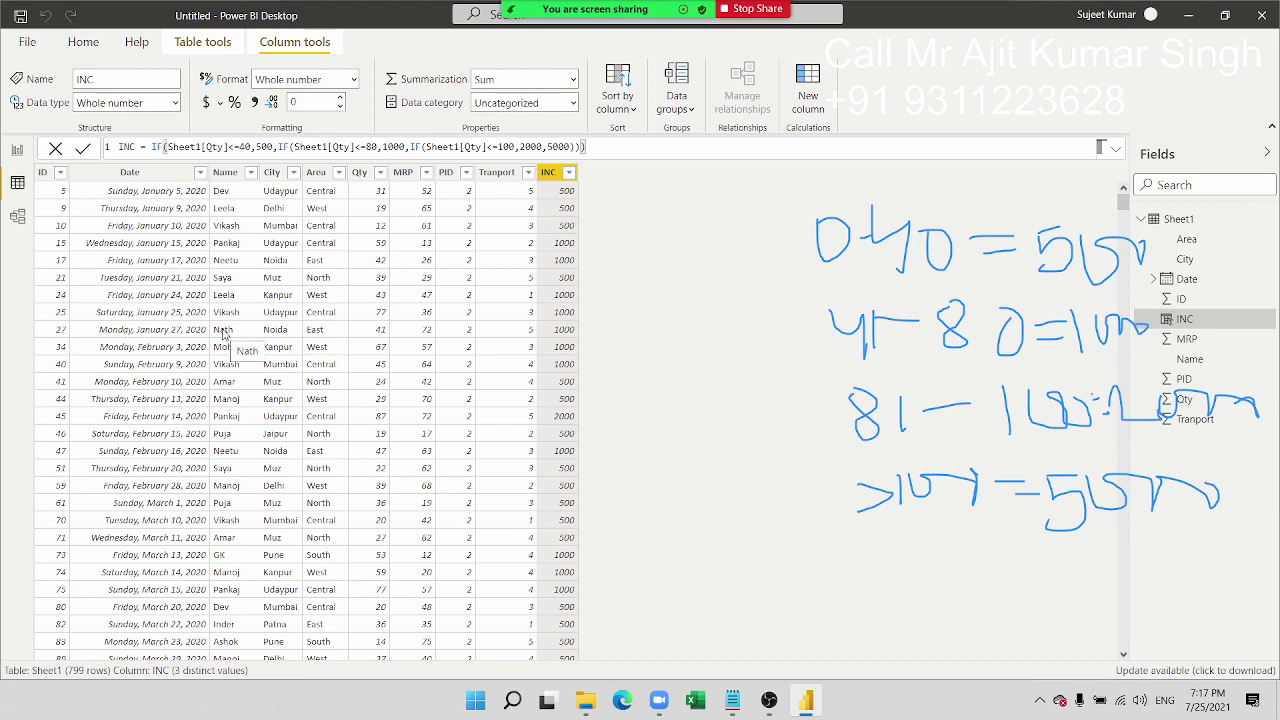
mouse_move(800, 40)
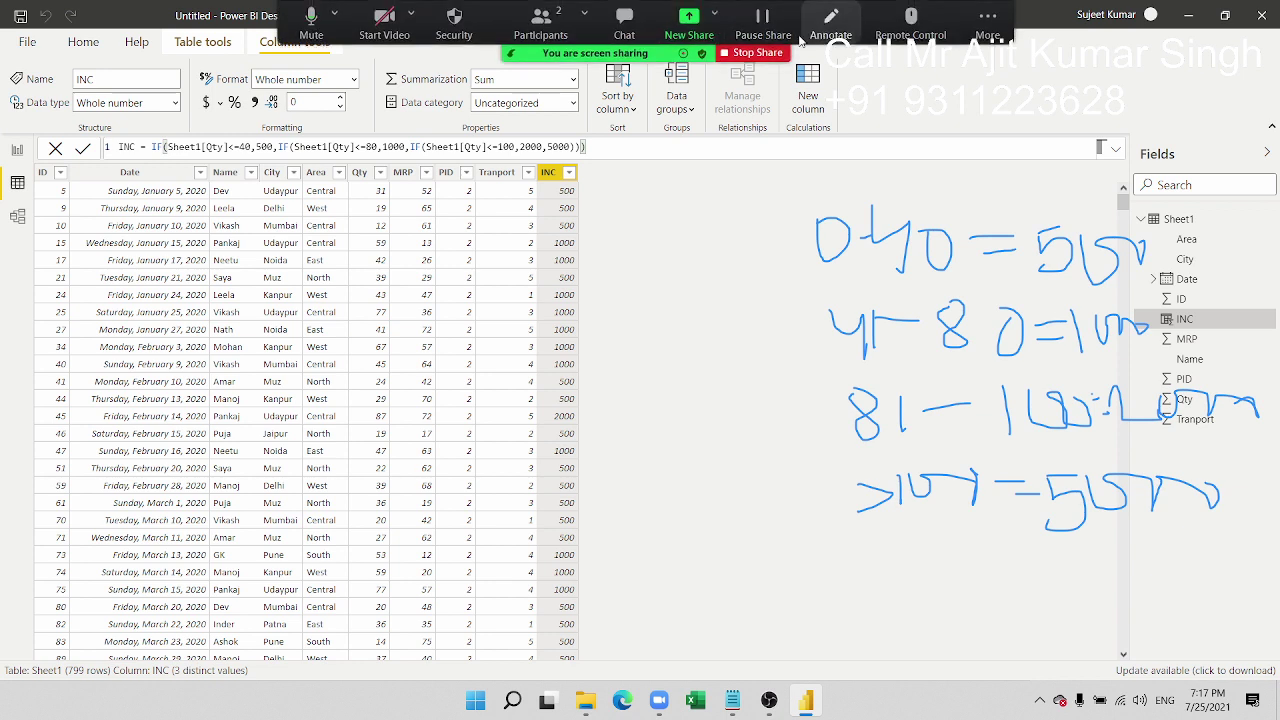
left_click(988, 35)
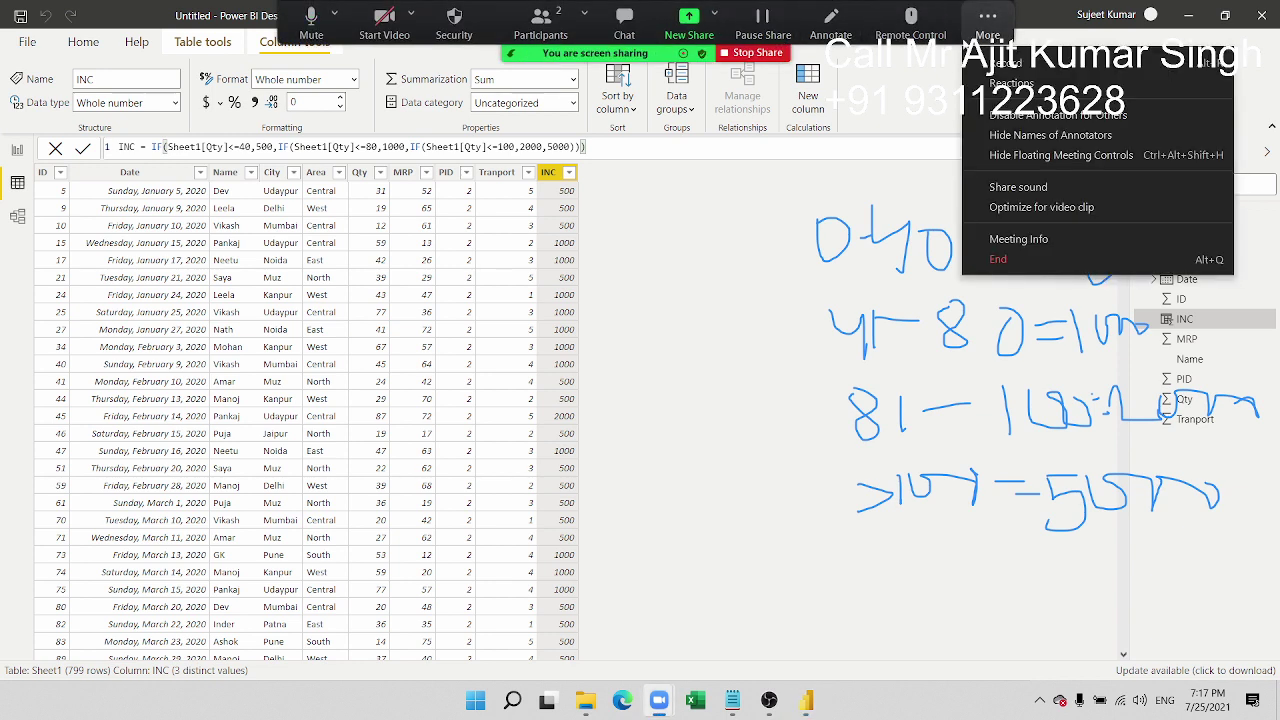
left_click(831, 30)
left_click(839, 90)
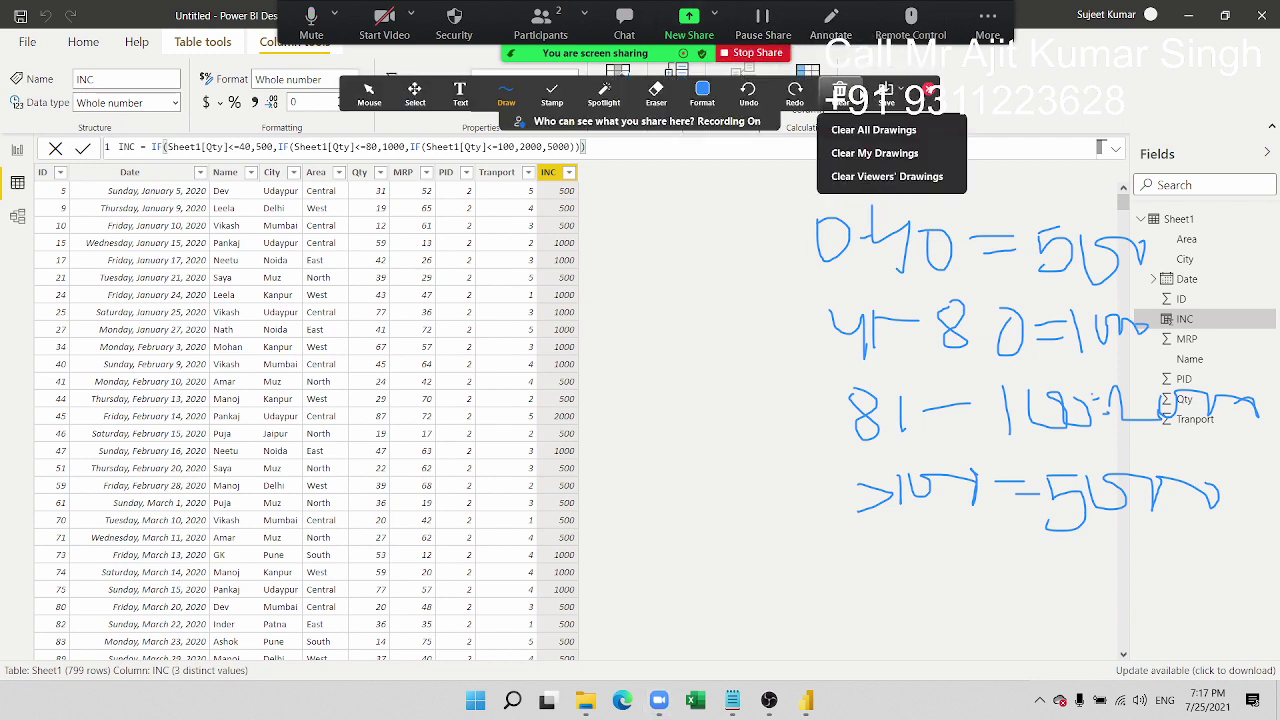
left_click(875, 151)
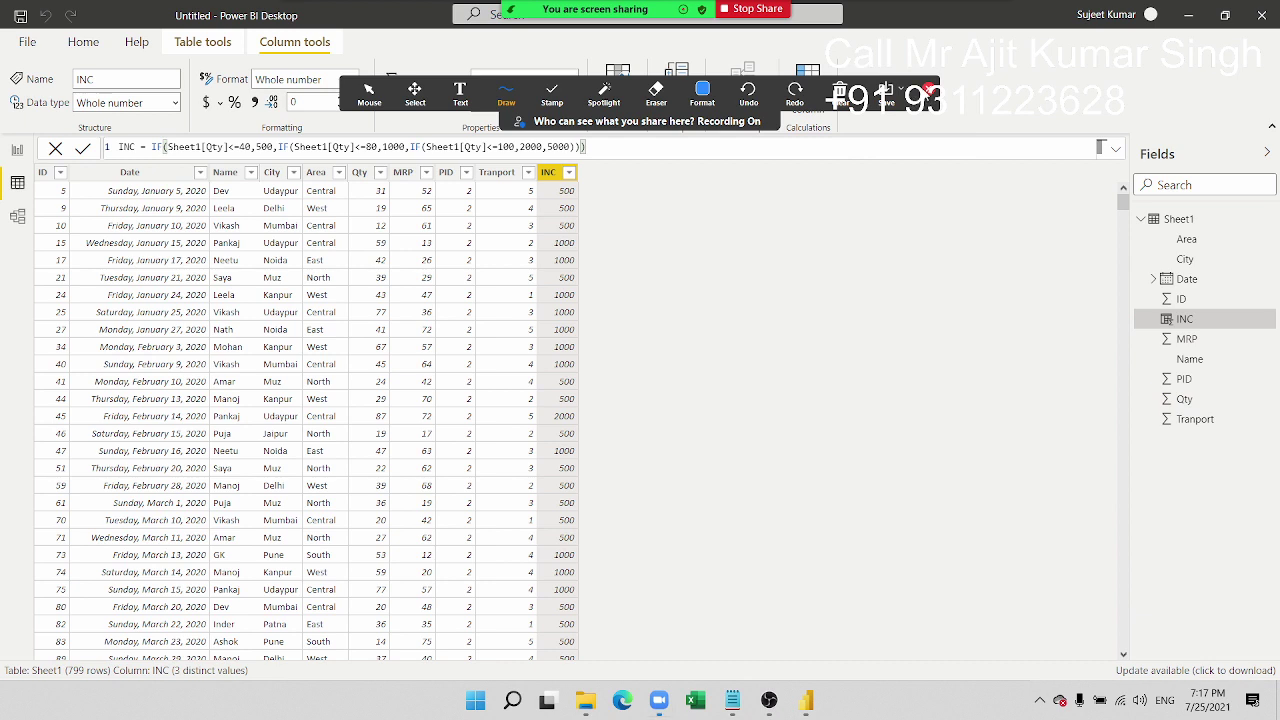
left_click(928, 90)
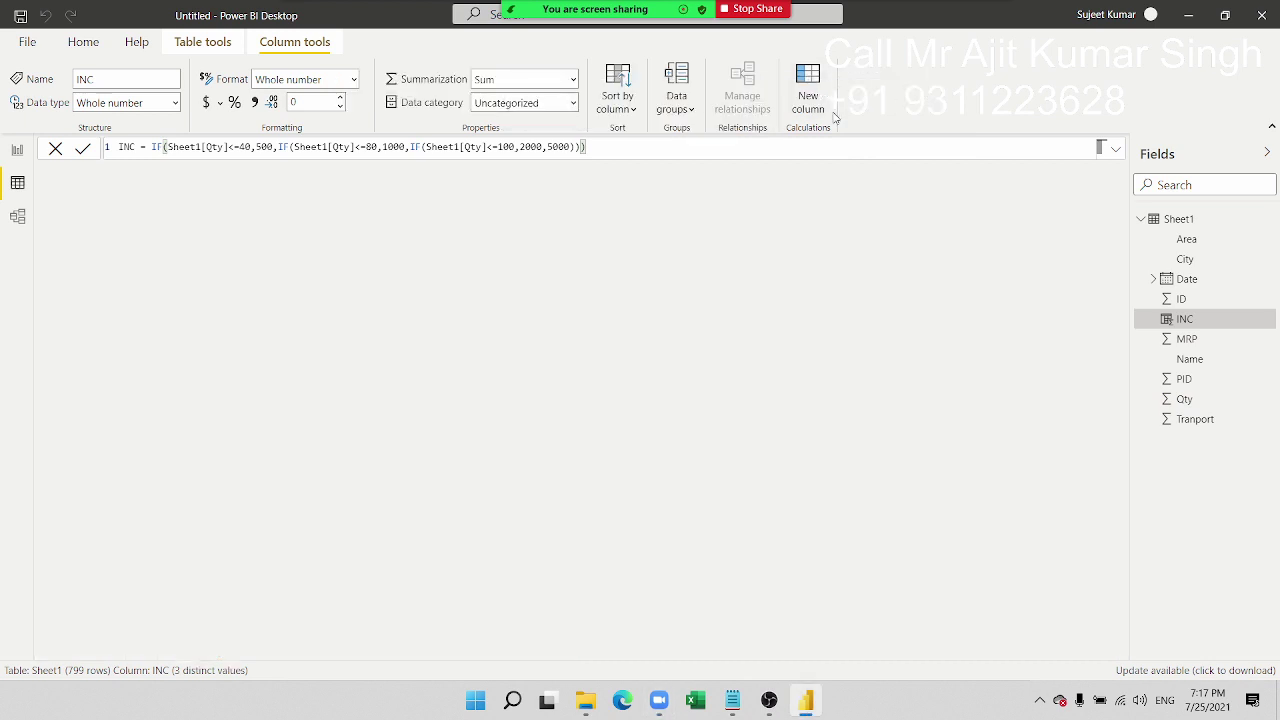
Step: Add a Type column with OR(Sheet1[Name]="Dev", Sheet1[Name]="Leela")
left_click(832, 108)
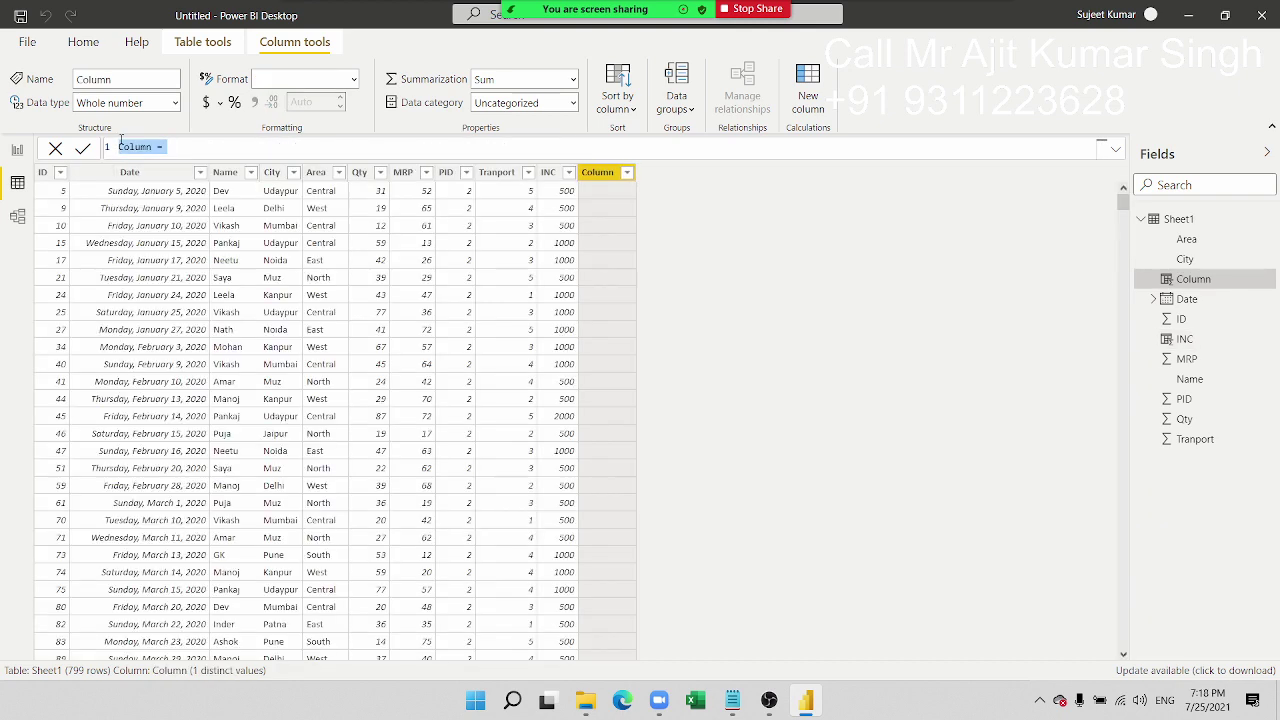
double_click(133, 147)
type("T")
type("yp")
type("e = ")
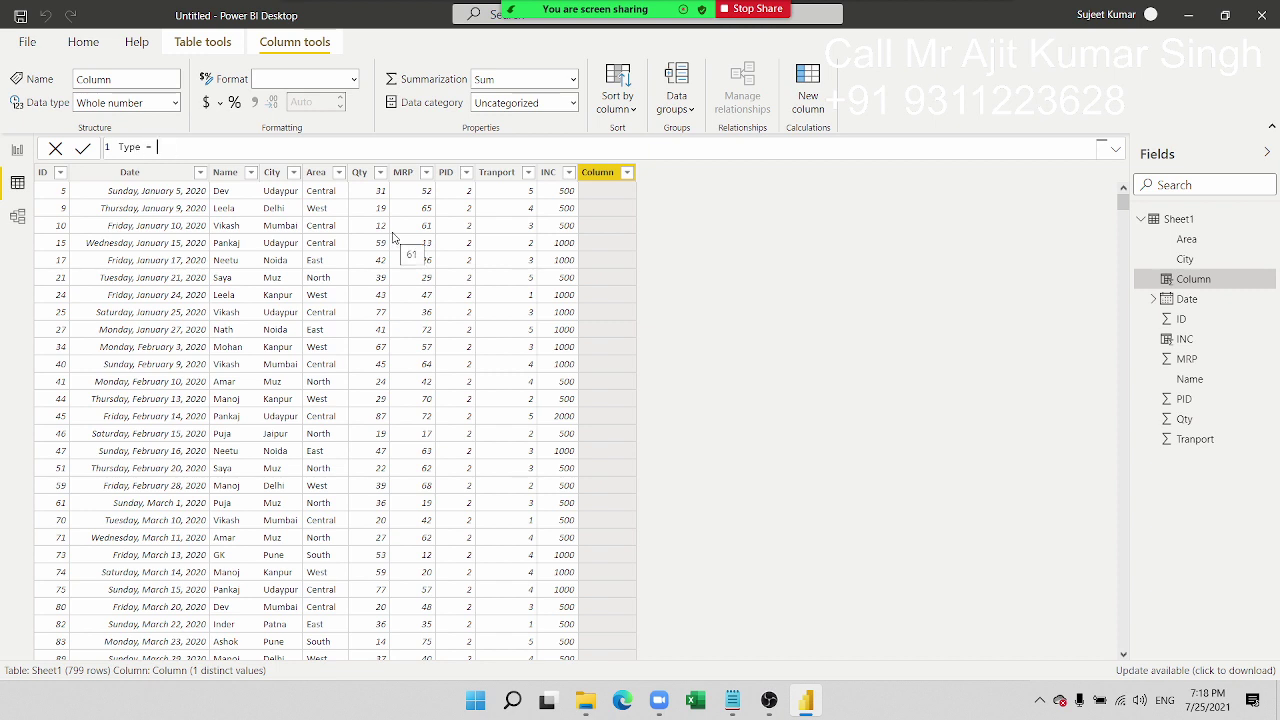
type("OR(")
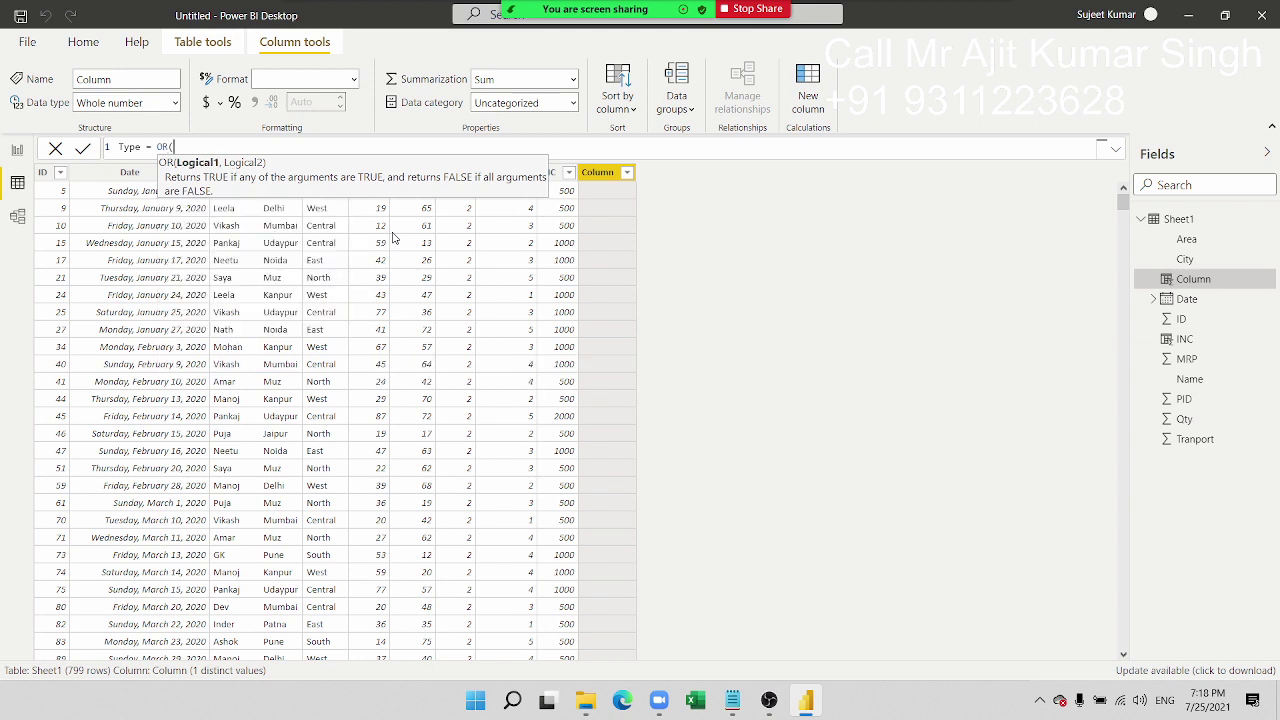
type("n")
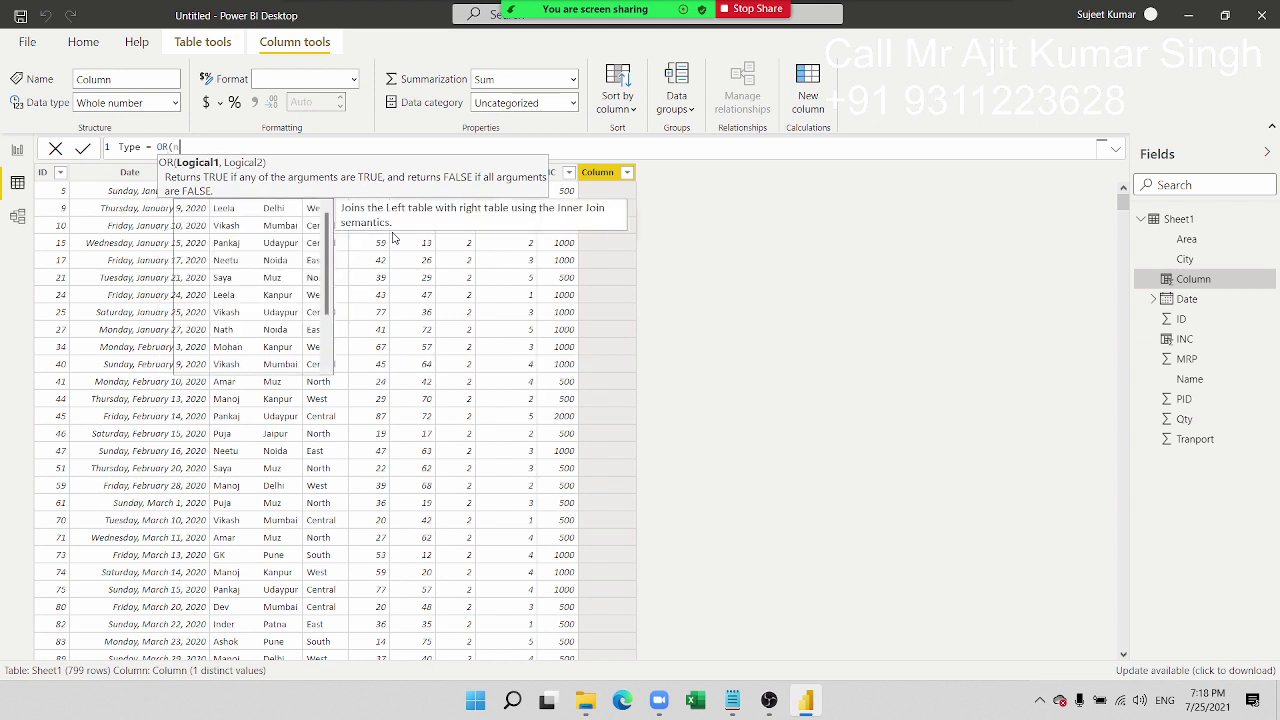
type("am")
key("Tab")
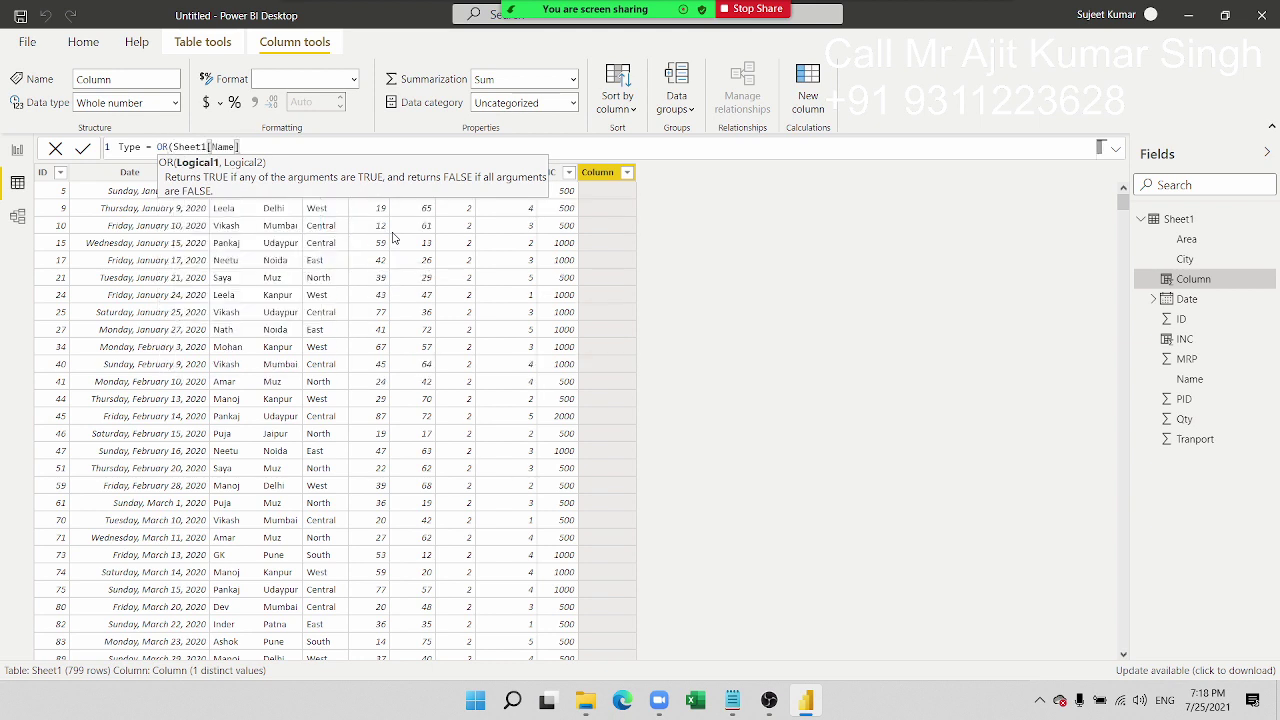
type("=\"")
type("Dev\"")
type(",nam")
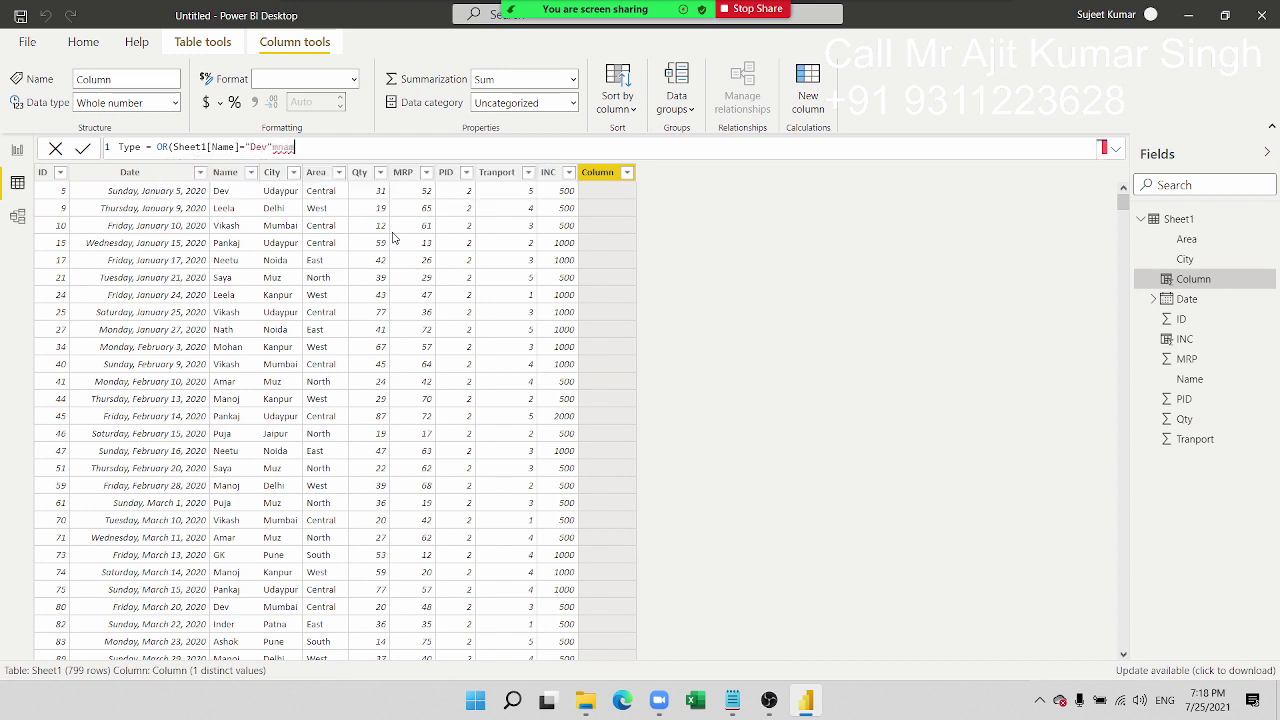
type("e")
key("BackSpace")
key("BackSpace")
key("BackSpace")
key("BackSpace")
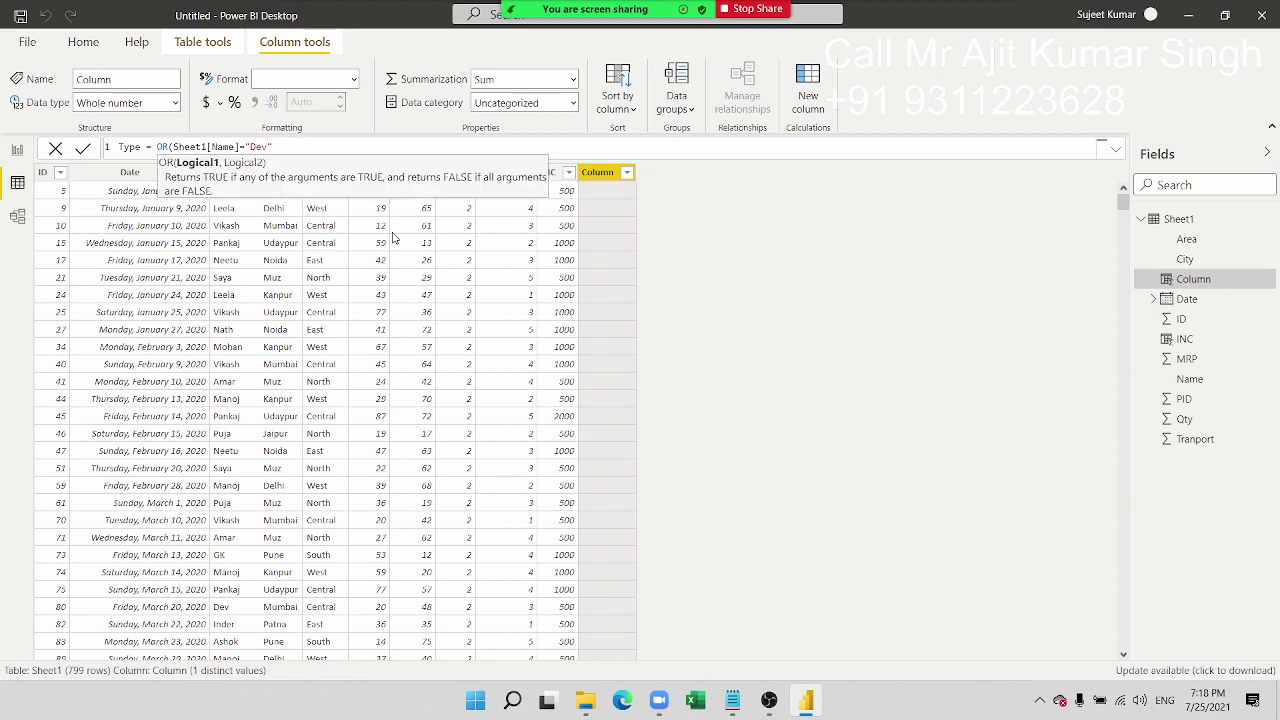
type(",name")
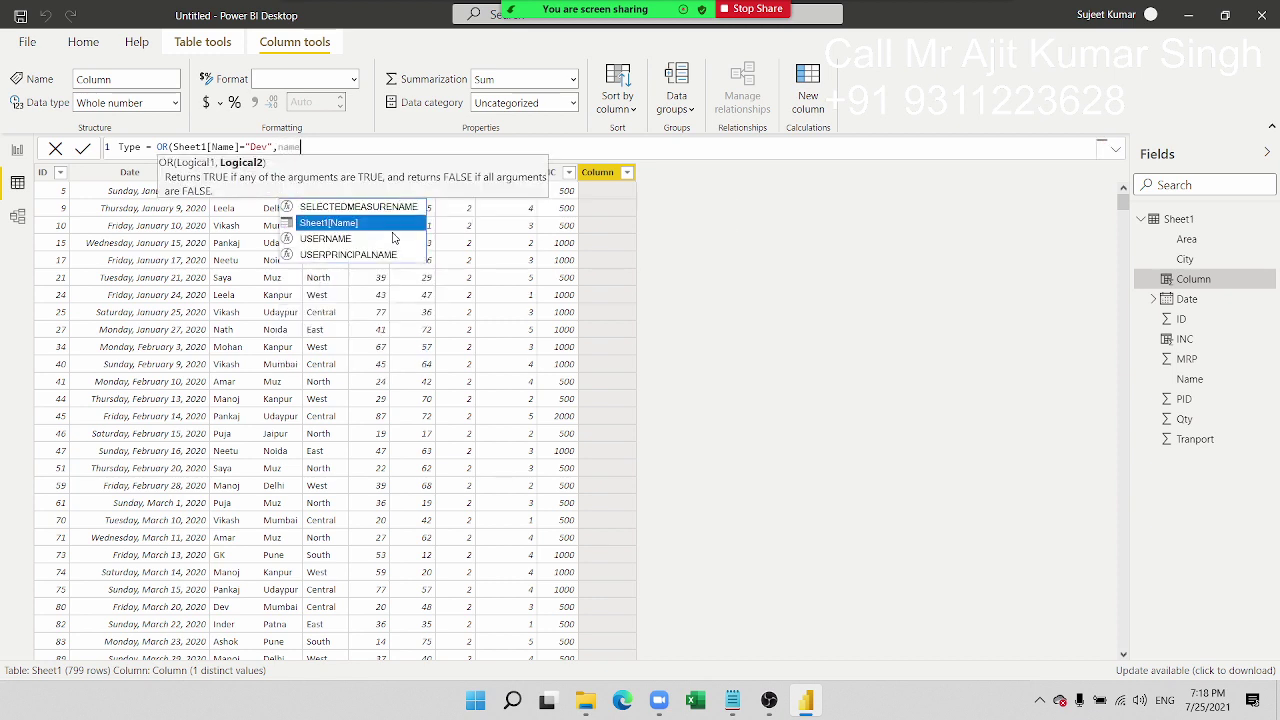
key("Tab")
type("=")
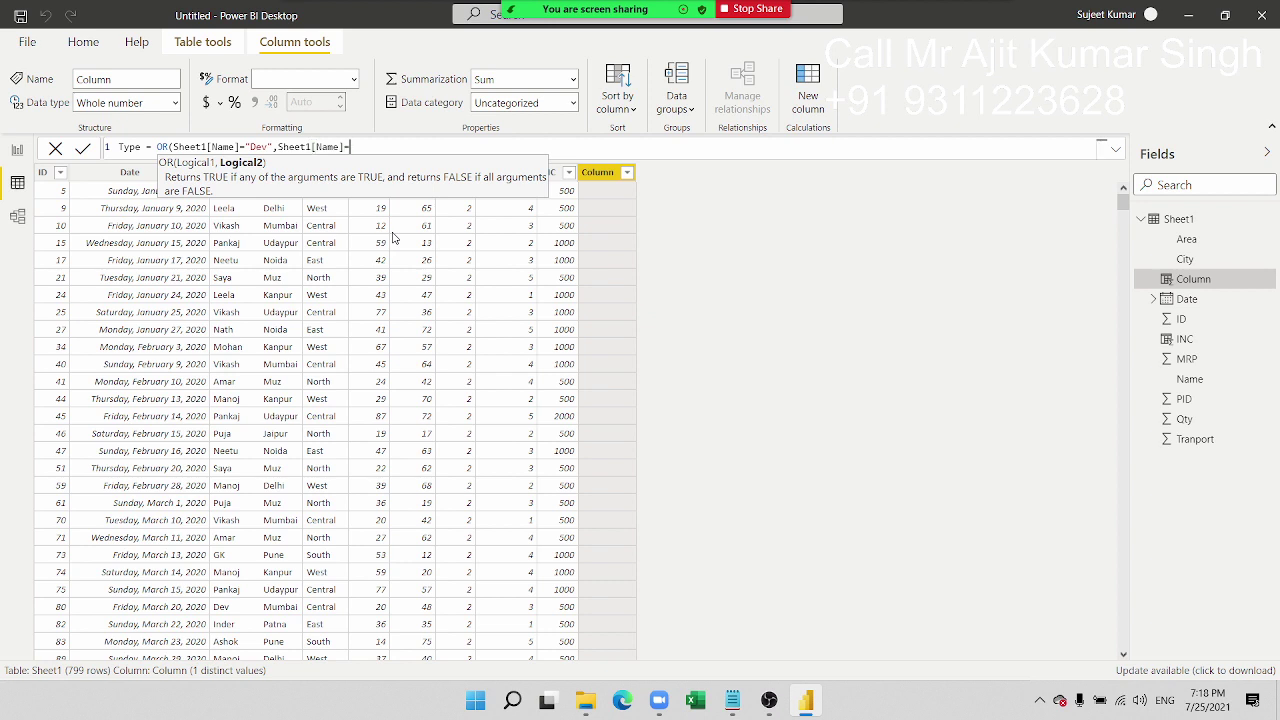
type("L")
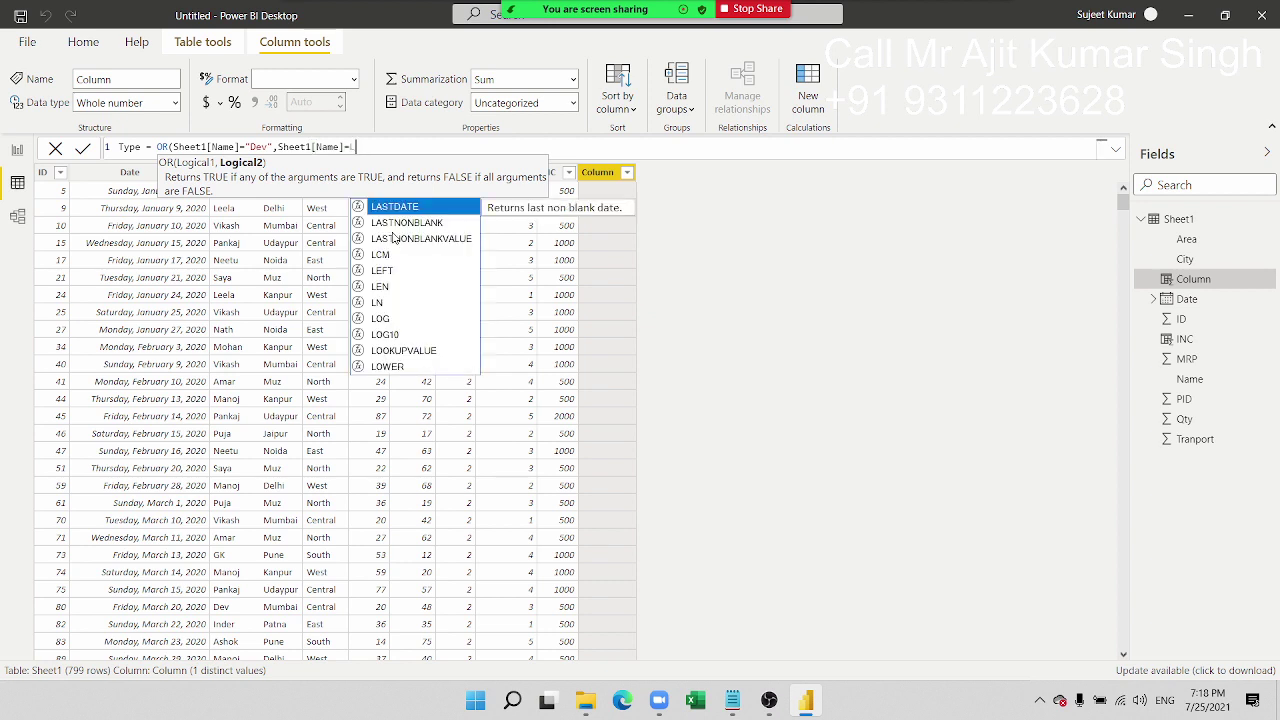
type("e")
key("Escape")
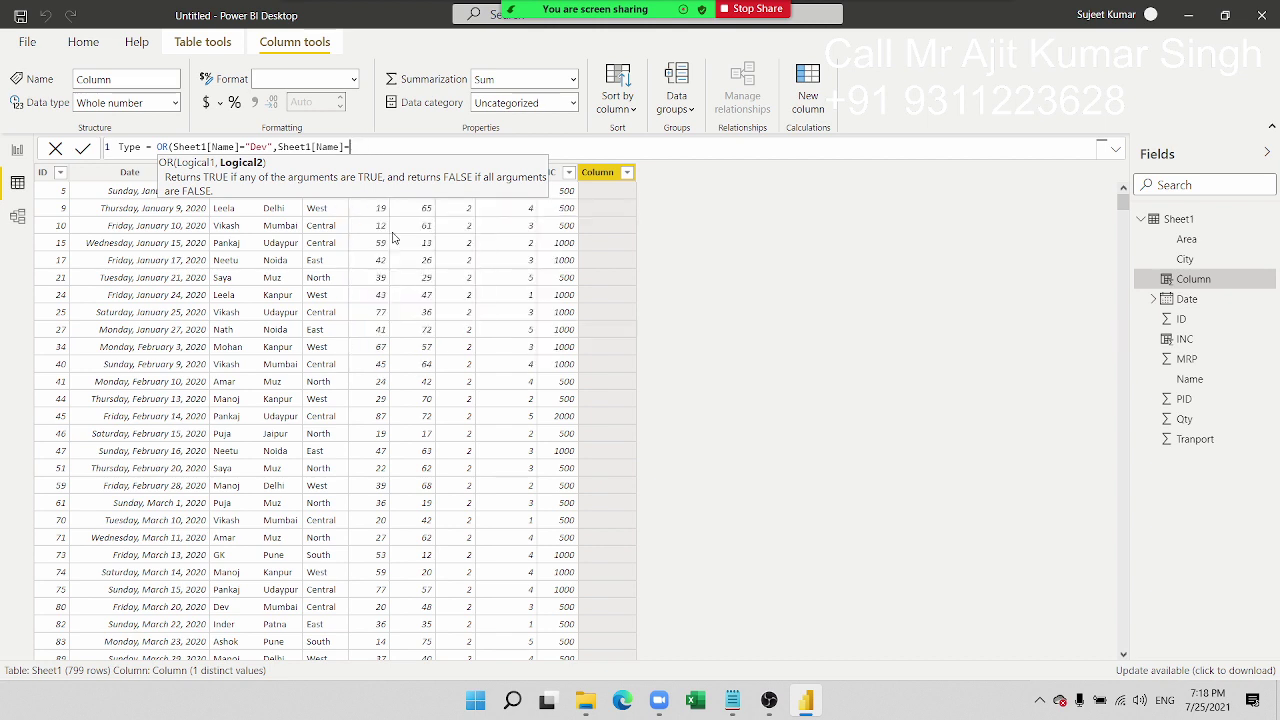
key("BackSpace")
key("BackSpace")
type("\"Lee")
type("la")
type("\"")
type(",")
key("BackSpace")
type(")")
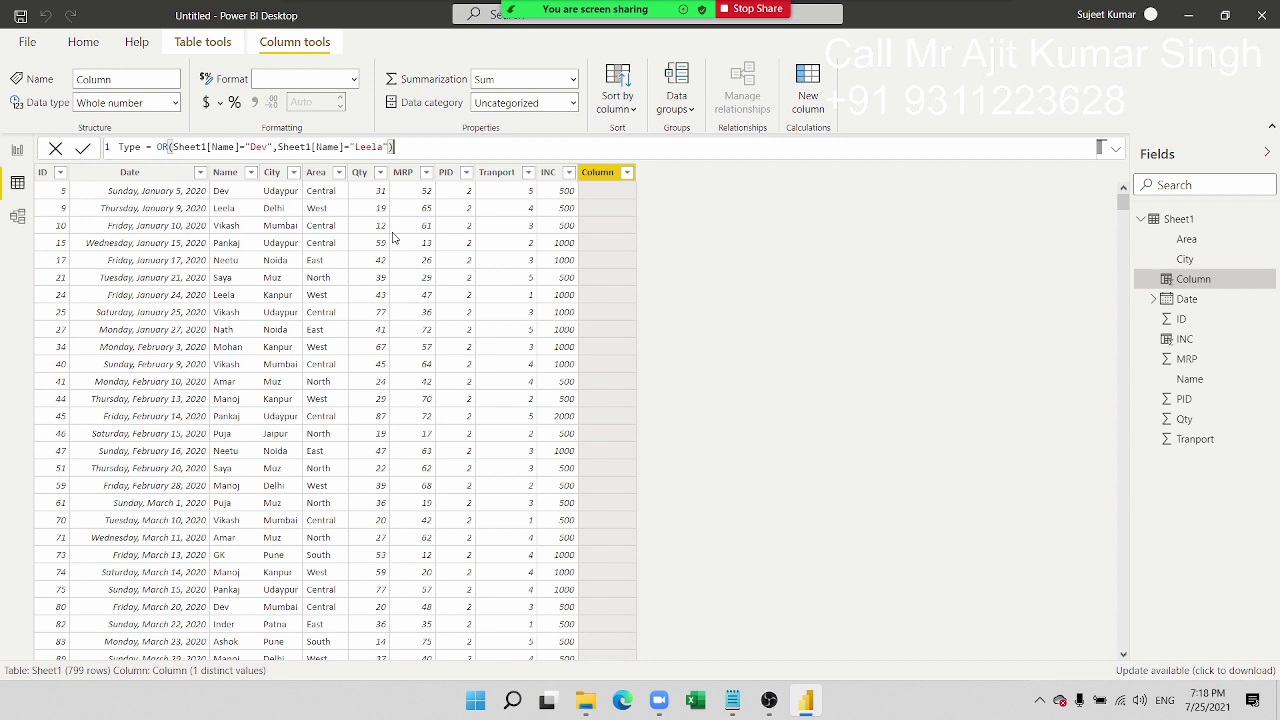
Step: Wrap the formula in another OR that also matches Sheet1[Name]="Manoj"
left_click(157, 147)
type("OR(")
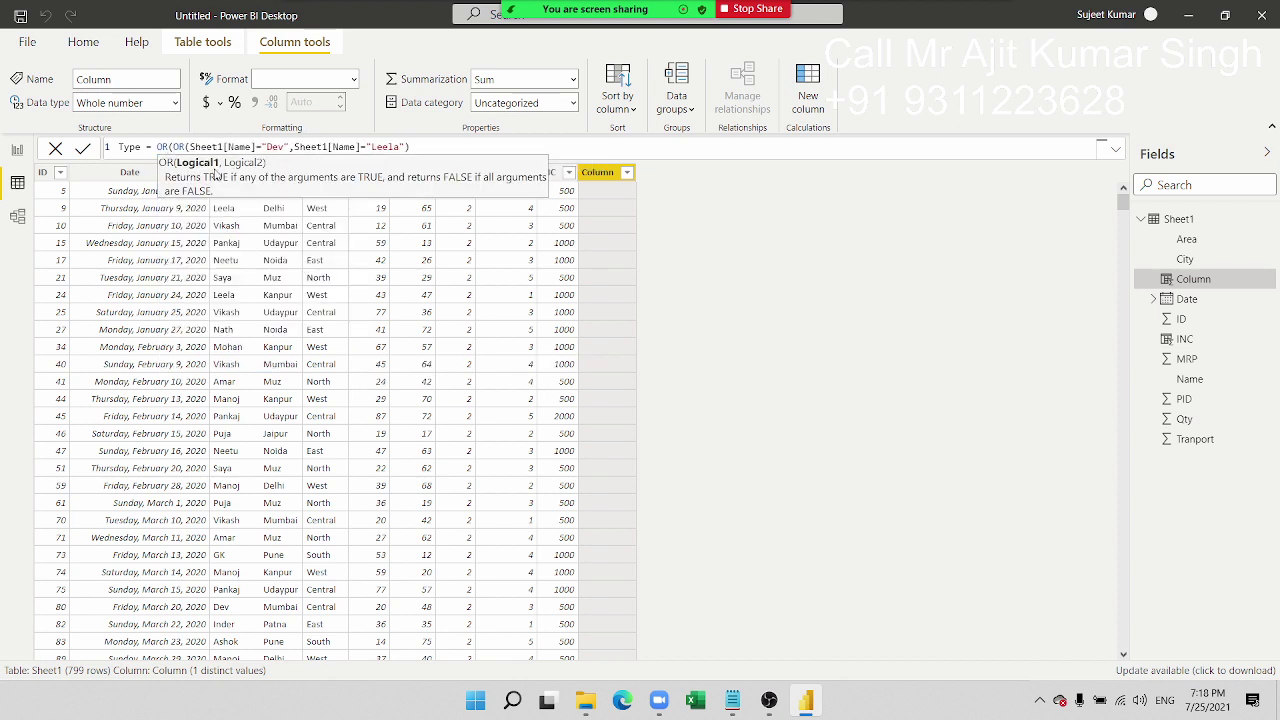
left_click(447, 143)
type(",")
type("nam")
key("Tab")
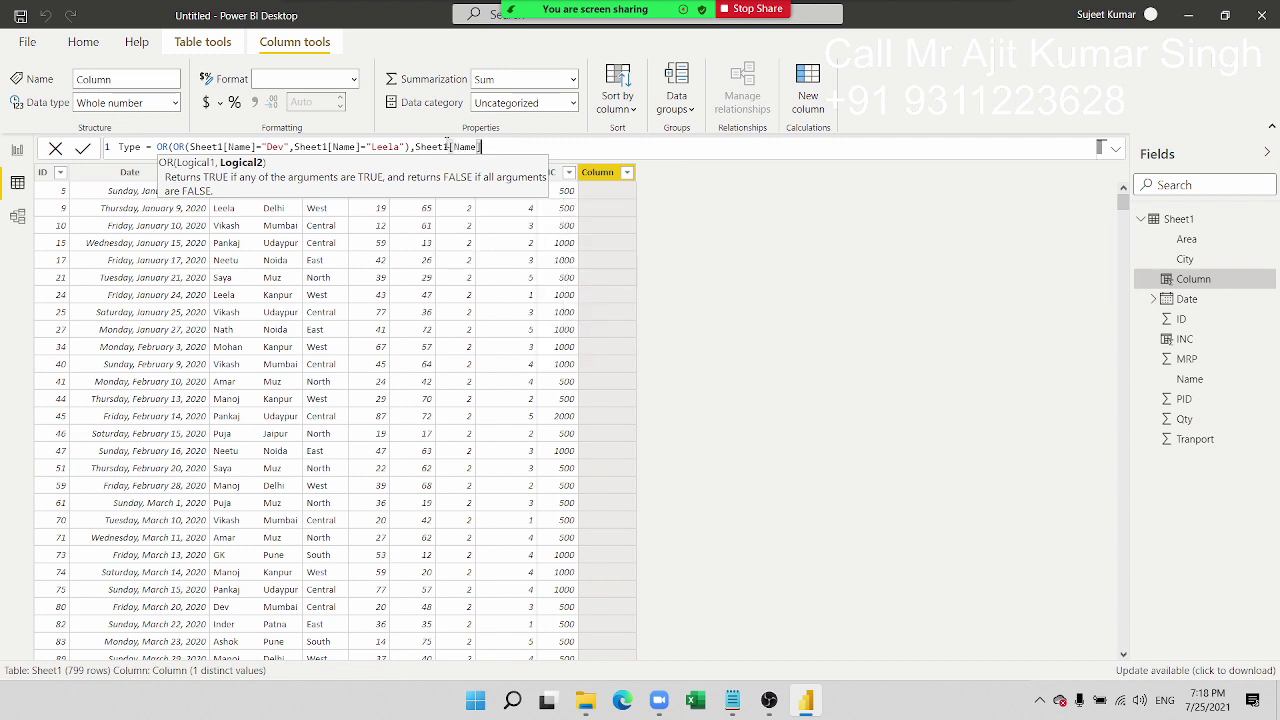
type("=\"M")
type("ao")
key("BackSpace")
type("no")
type("j\")")
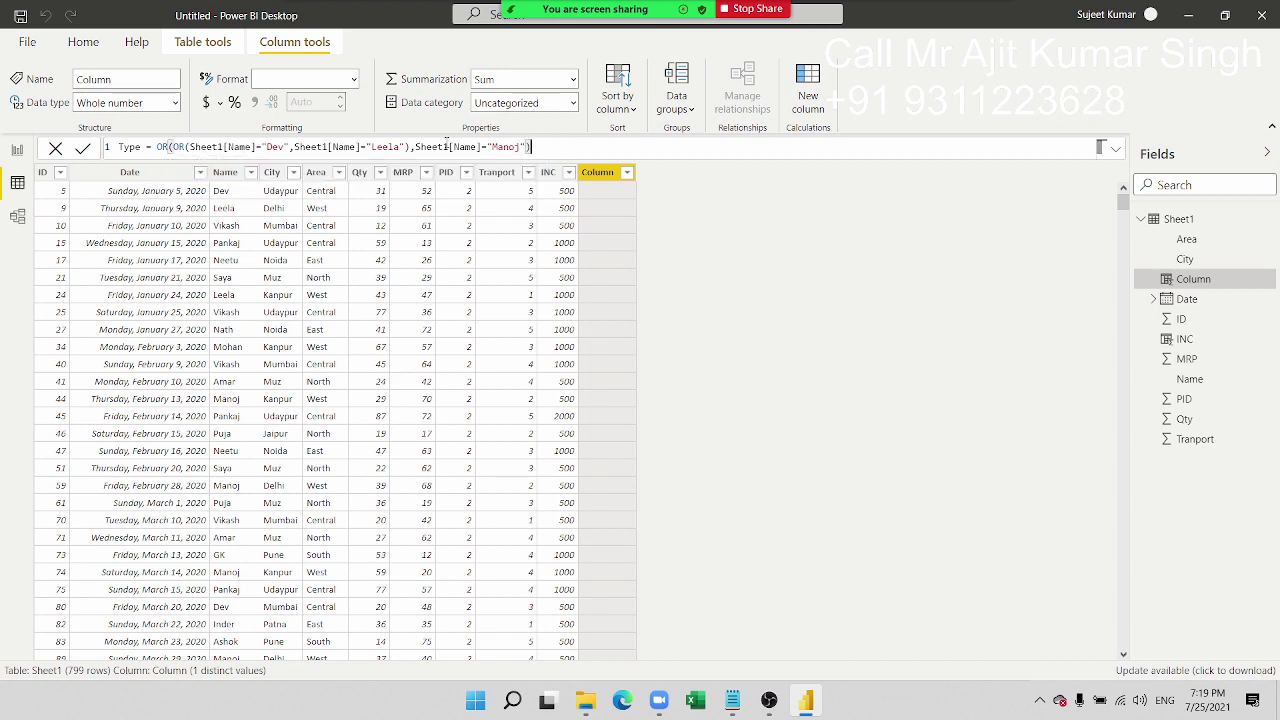
Step: Nest a further OR that also matches Sheet1[Name]="Amar"
left_click(159, 147)
type("o")
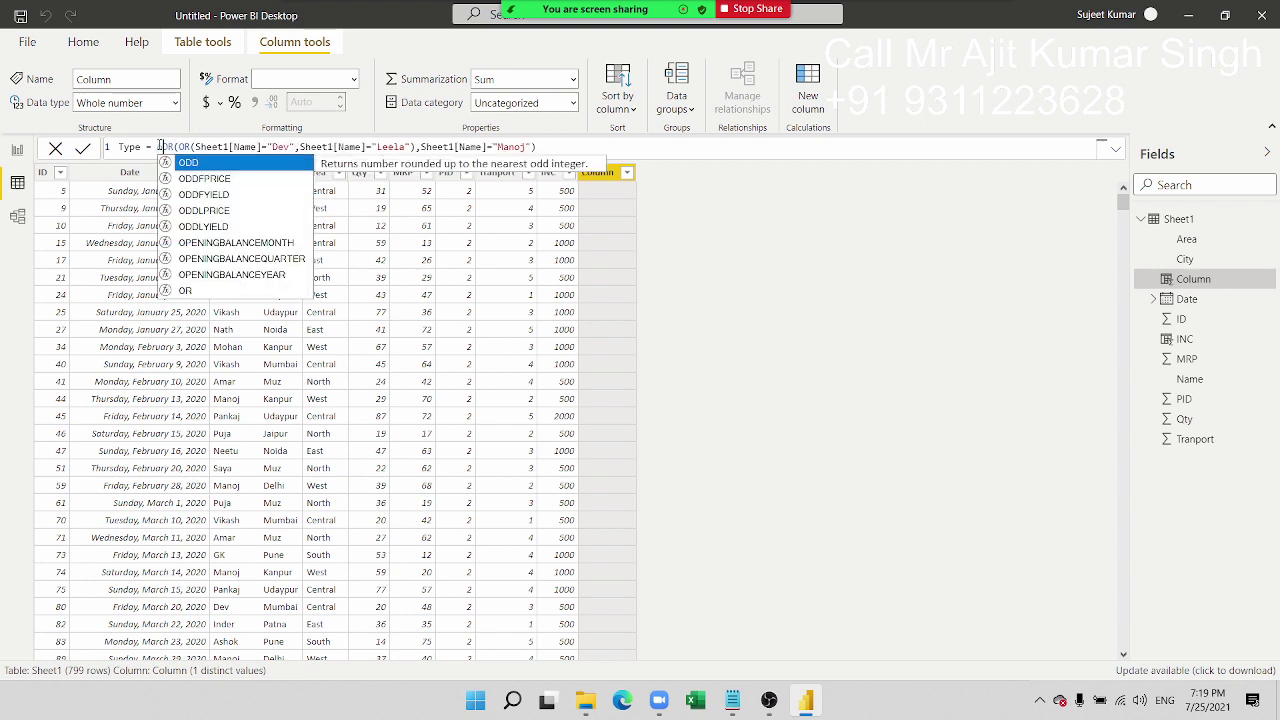
type("r")
key("Tab")
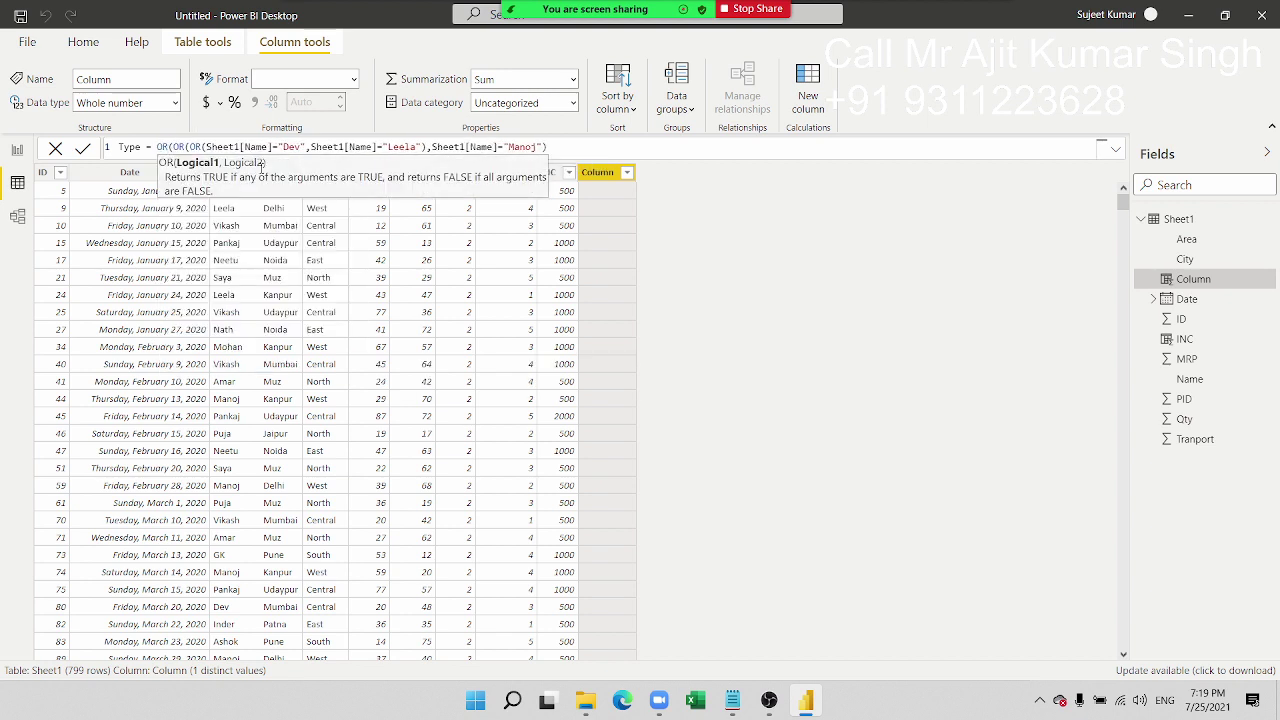
left_click(570, 153)
type(",name")
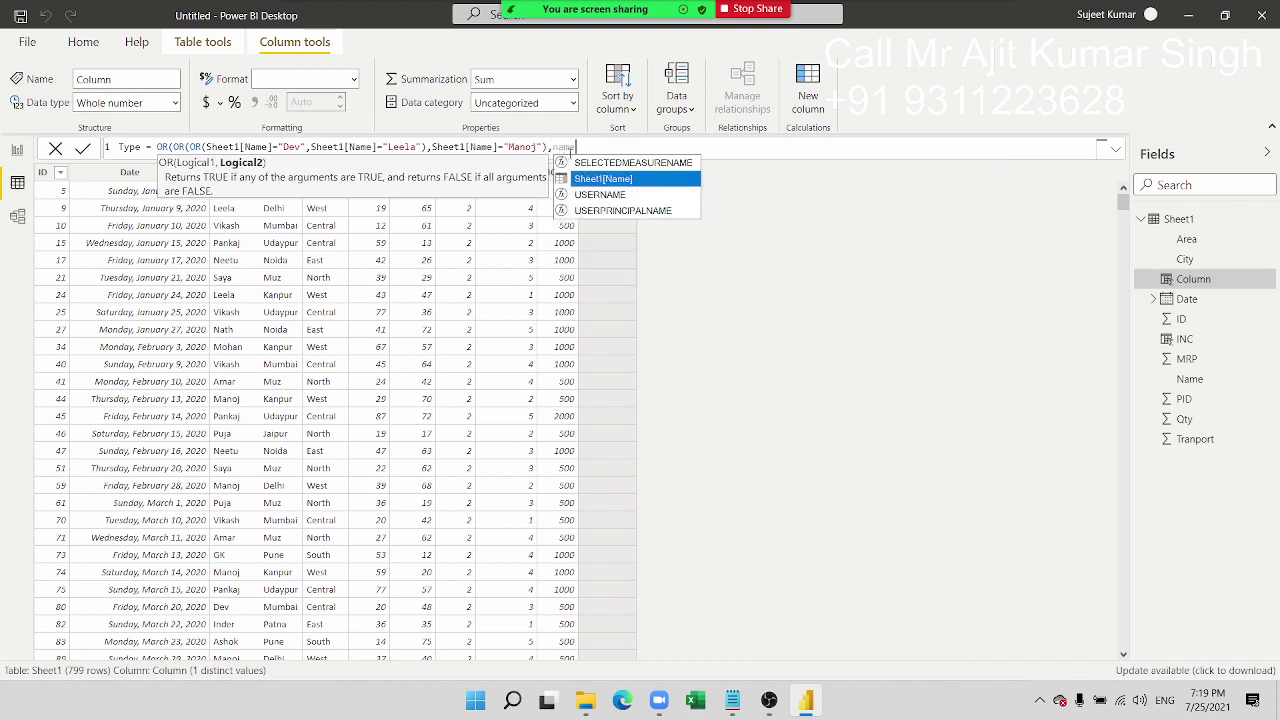
key("Tab")
type("=")
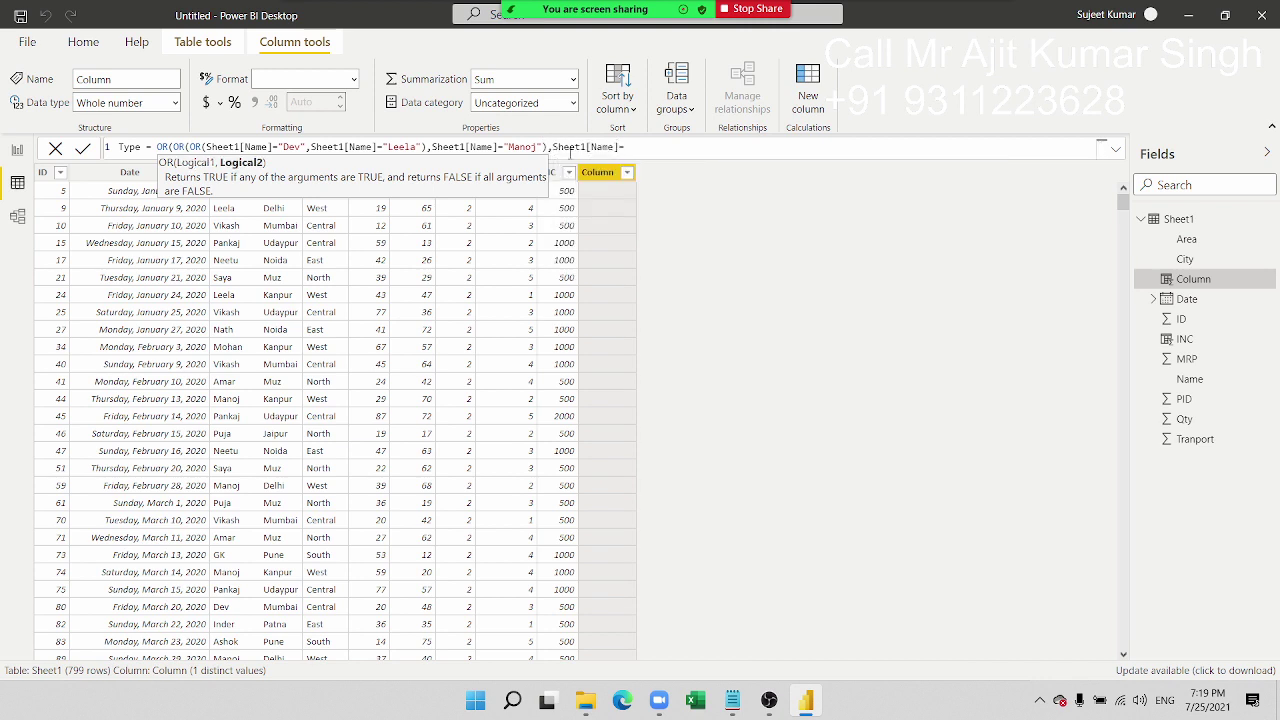
type("\"")
type("Amar")
type("\")")
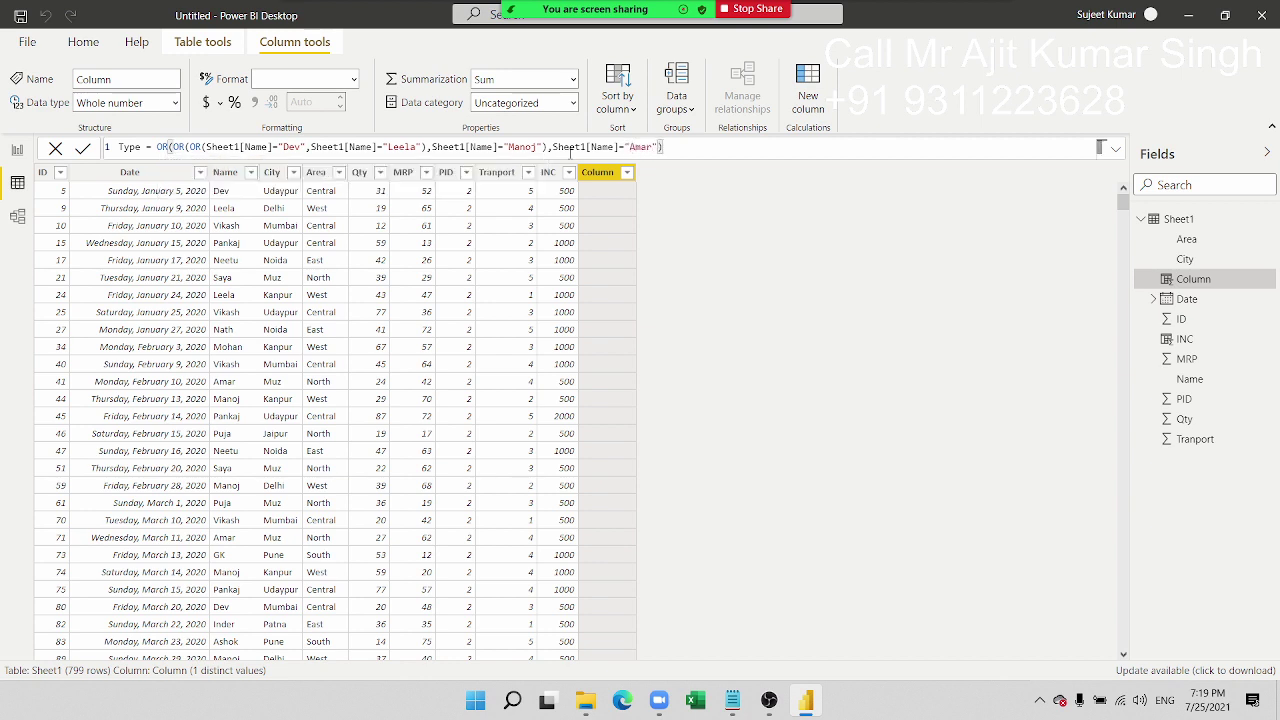
Step: Commit the Type column, then select only the OR expression after 'Type ='
key("Return")
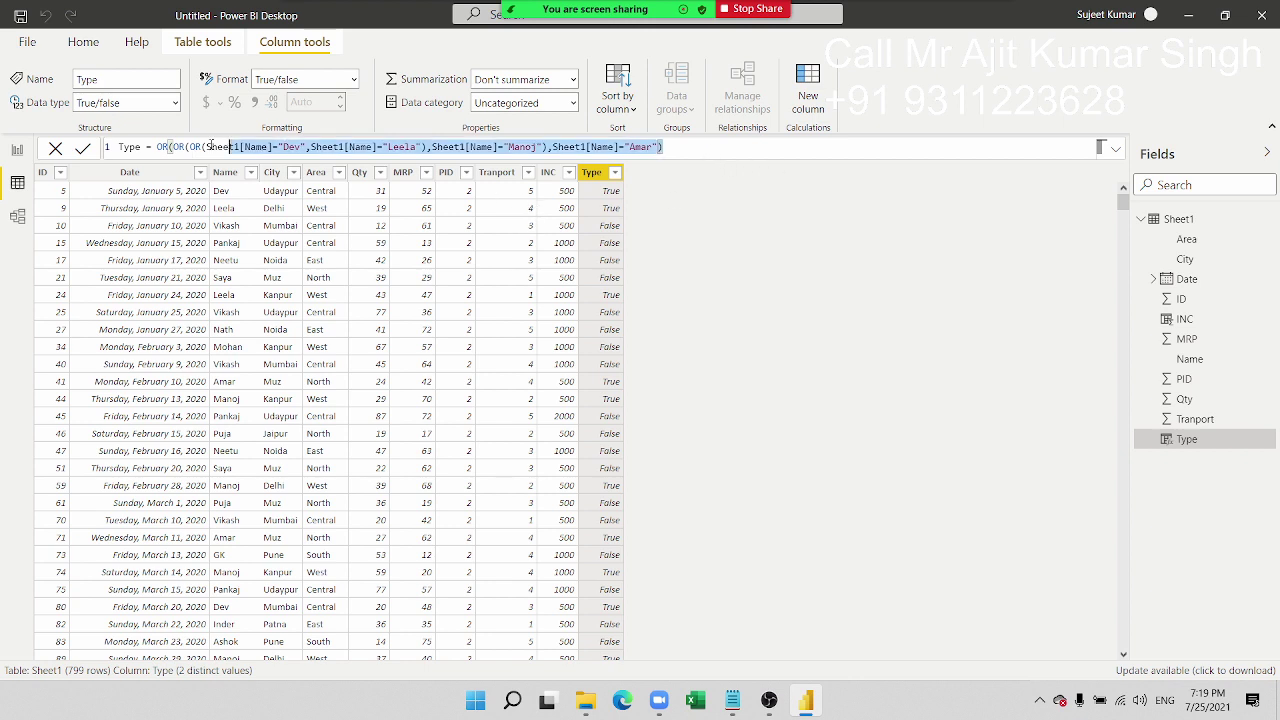
triple_click(198, 147)
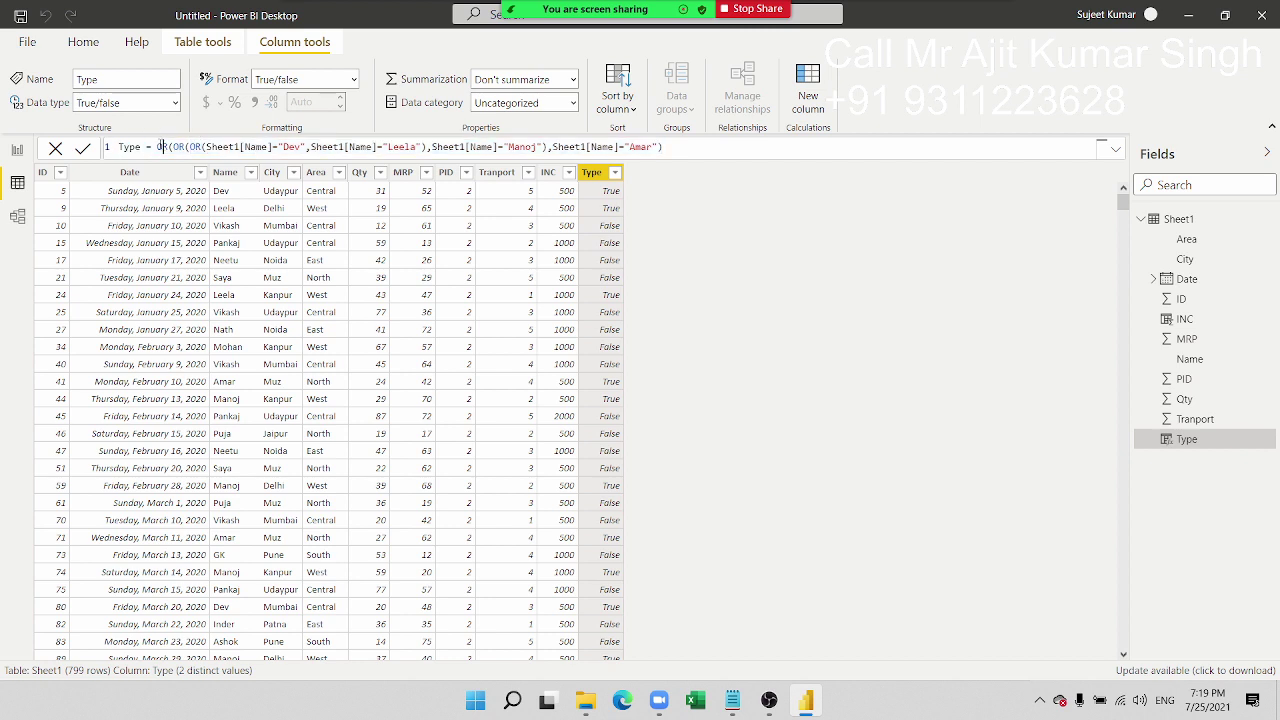
left_click_drag(157, 147, 730, 165)
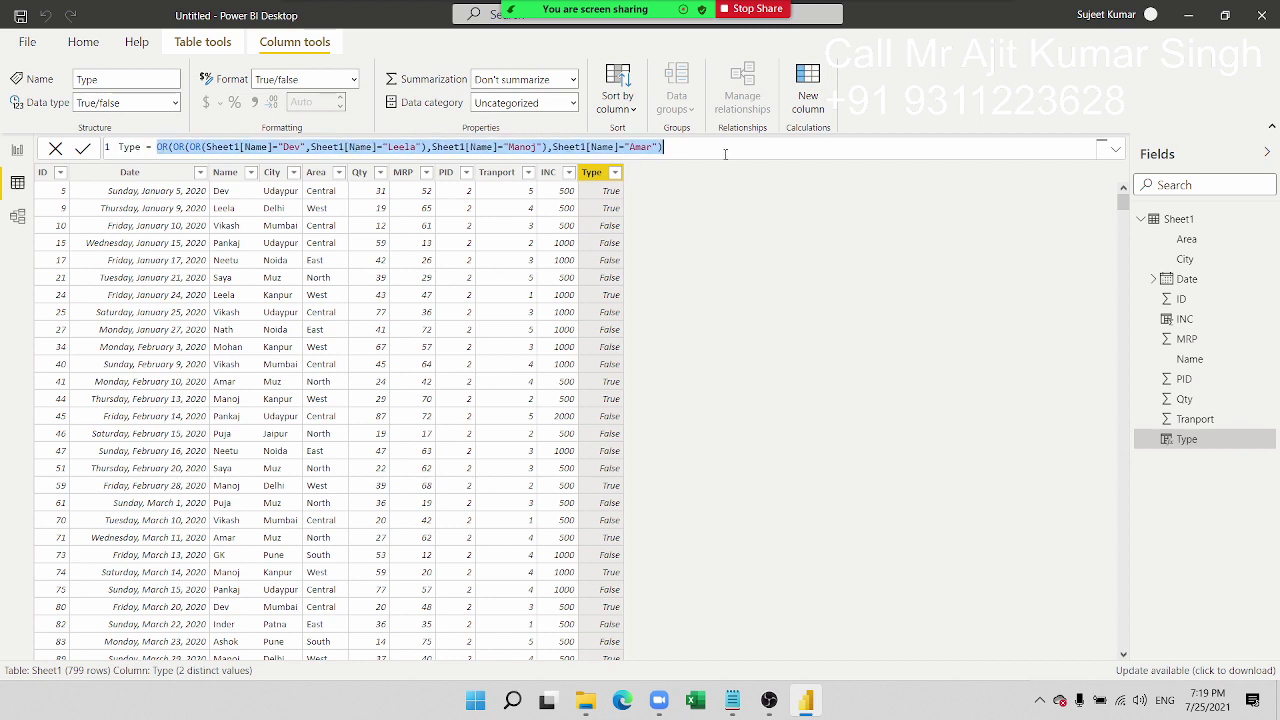
Step: Replace the OR with IF(Sheet1[Name]="Dev","In-Houese" and add a Manoj name condition
key("BackSpace")
type("IF")
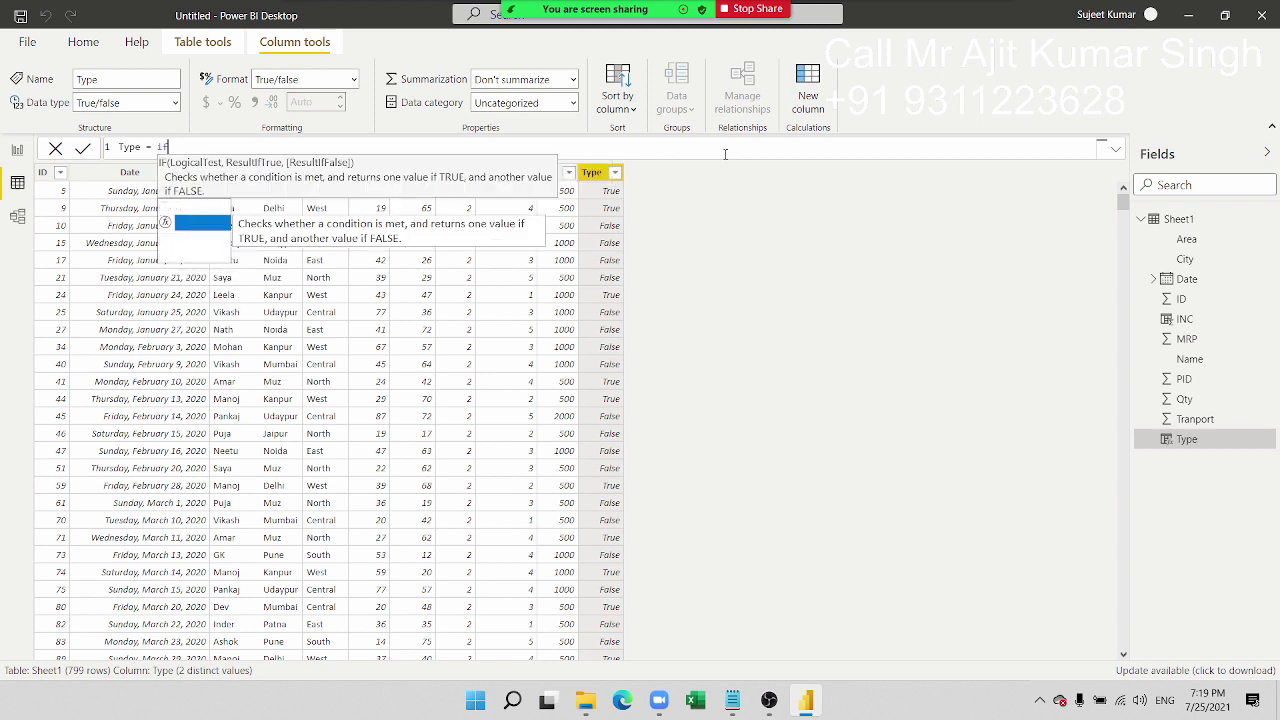
type("(")
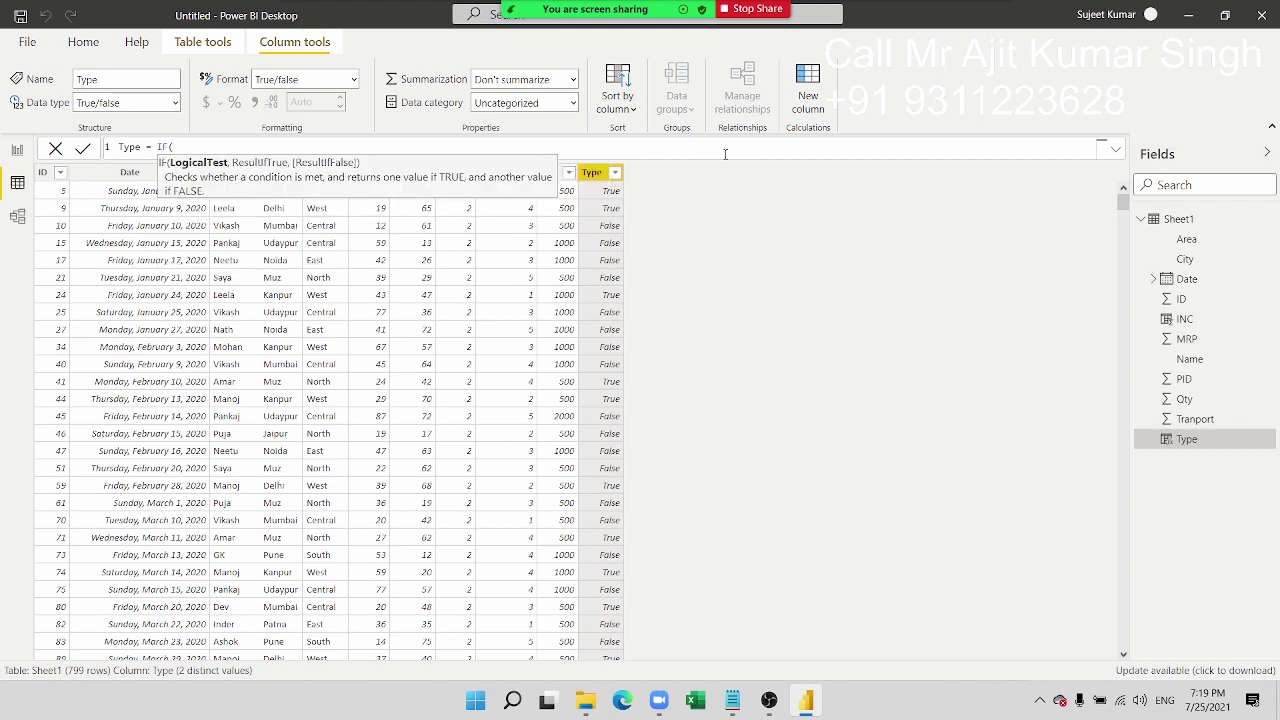
type("Sheet1[Name]")
type("=\"")
type("Dev\"")
type(",")
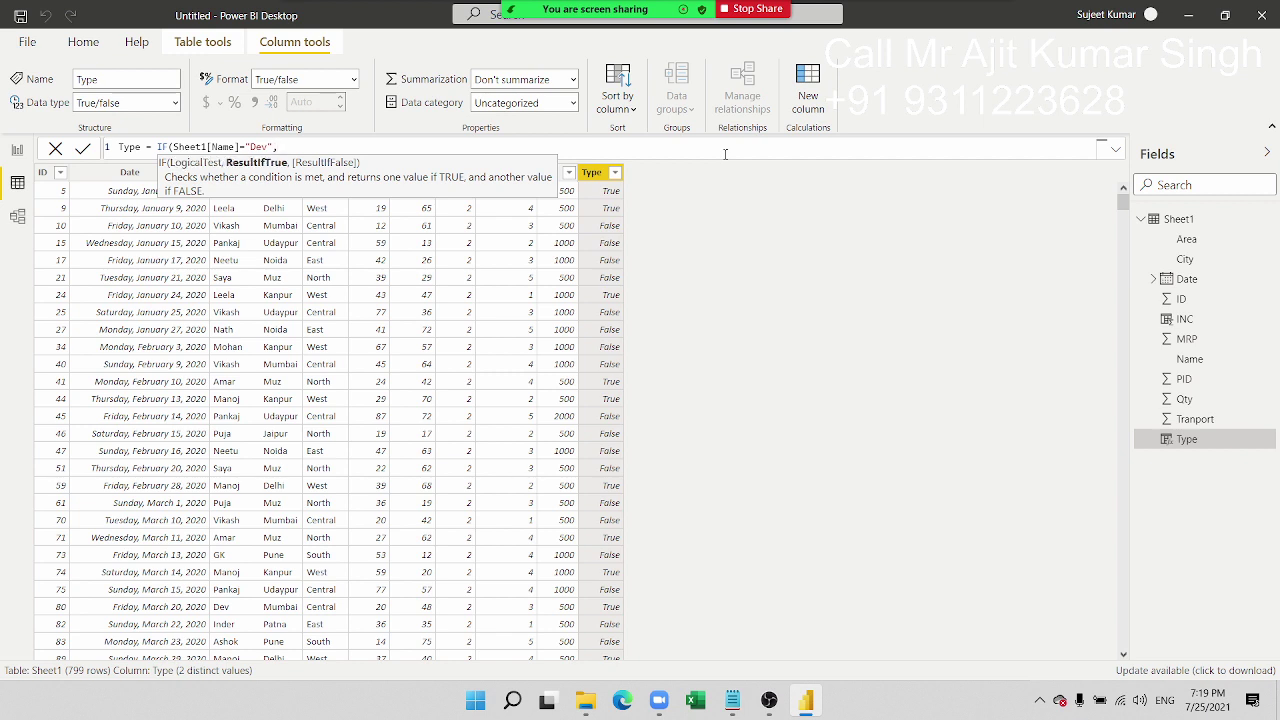
type("\"")
type("In")
type("-H")
type("ouesee")
left_click_drag(237, 147, 358, 165)
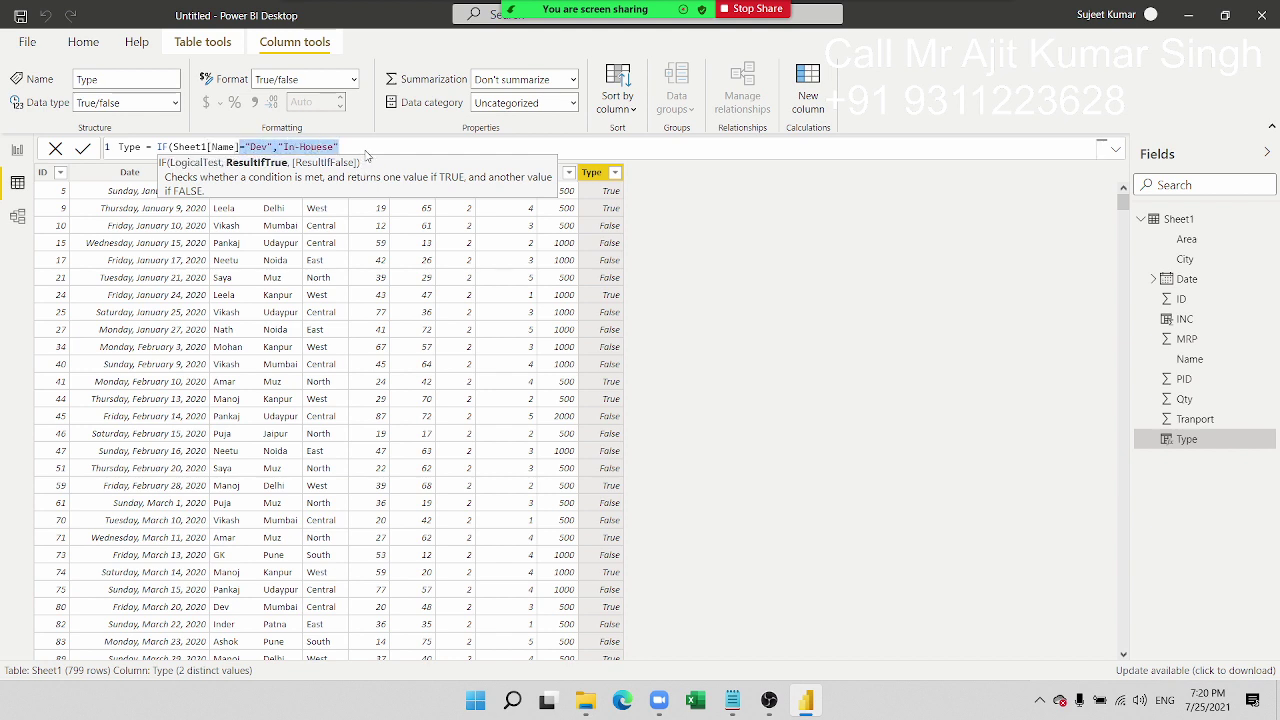
left_click(368, 150)
type(",")
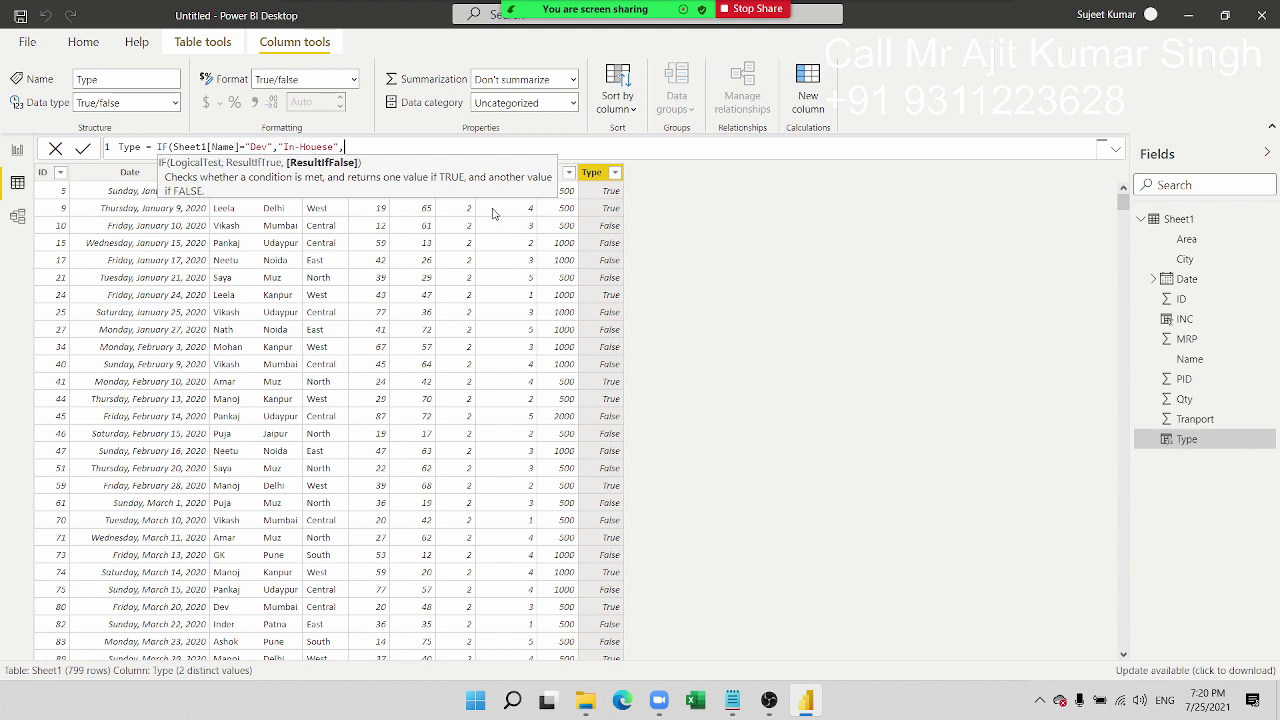
type("name")
key("Tab")
type("=\"Dev\",\"In-Houese\"")
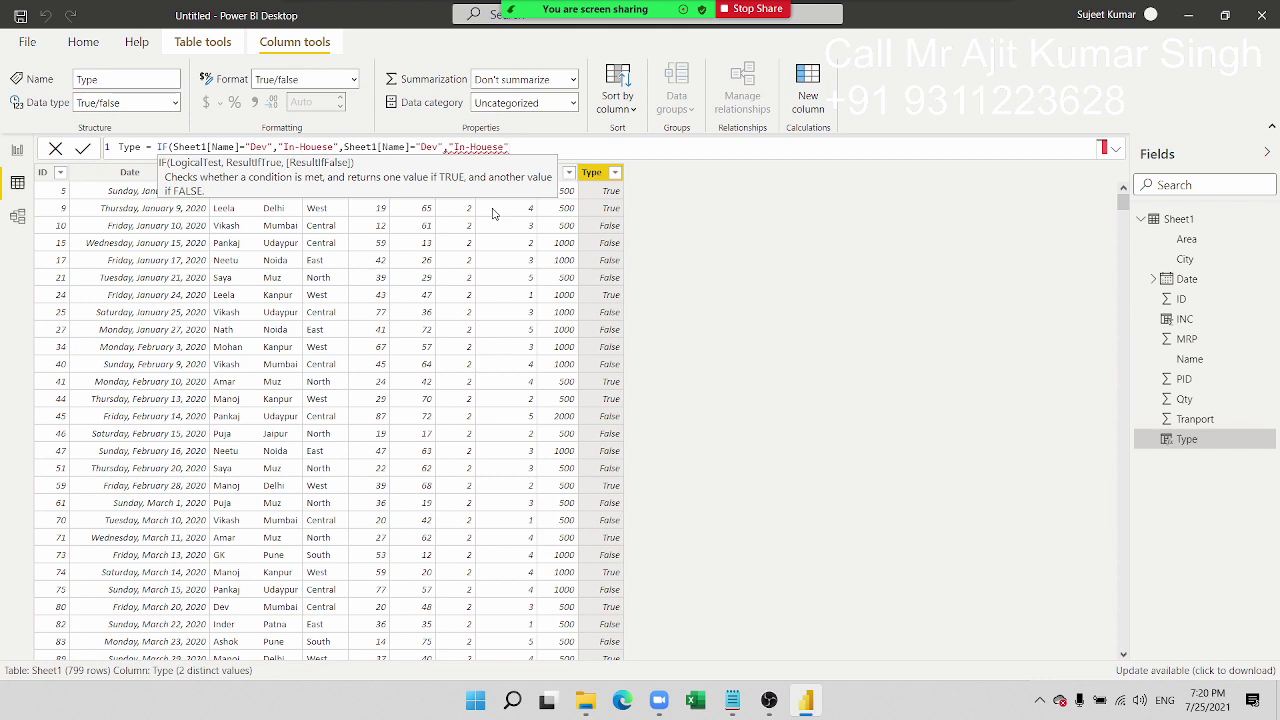
double_click(429, 146)
type("Mano")
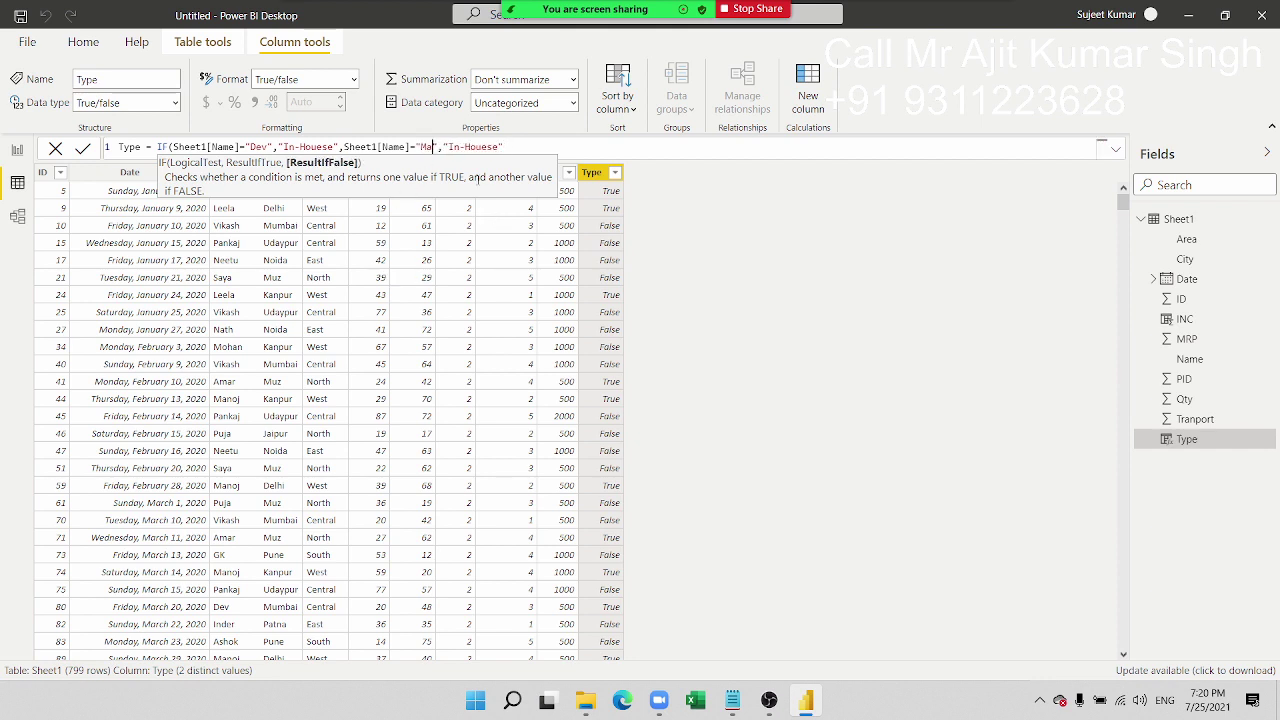
type("j")
Step: Put the Manoj test in its own nested IF and add a third Name condition
left_click(589, 143)
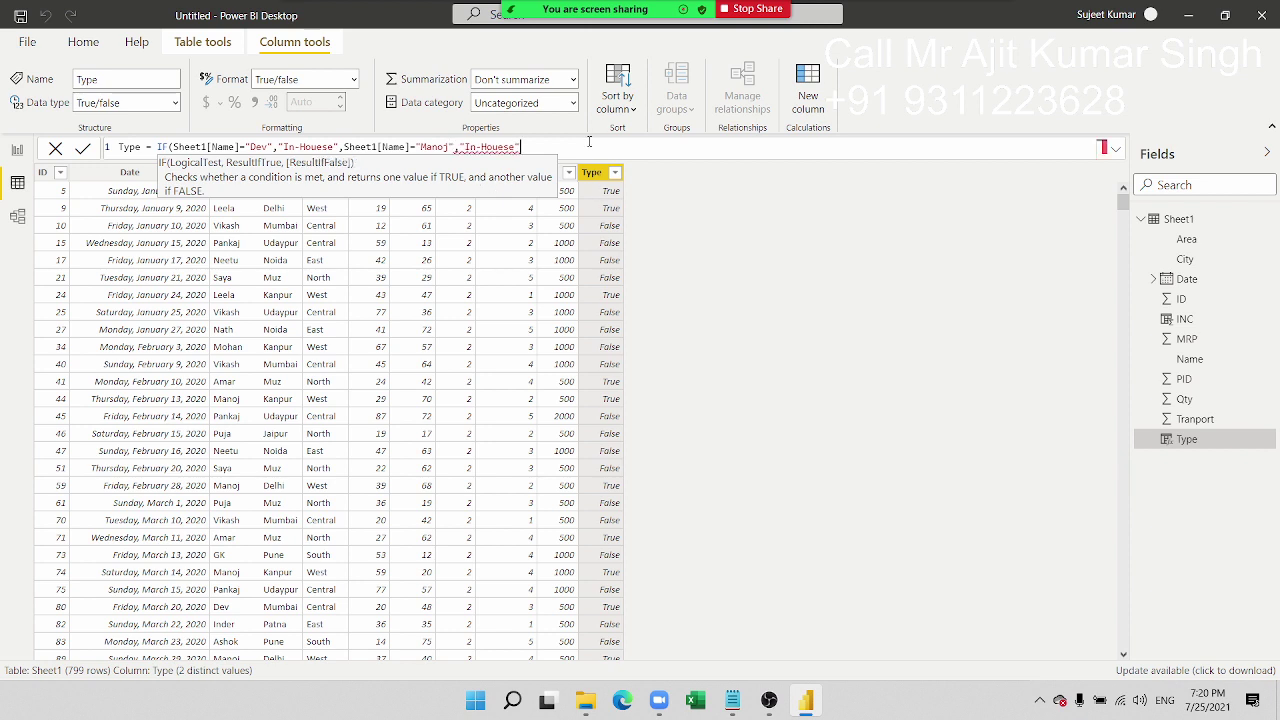
type(",if")
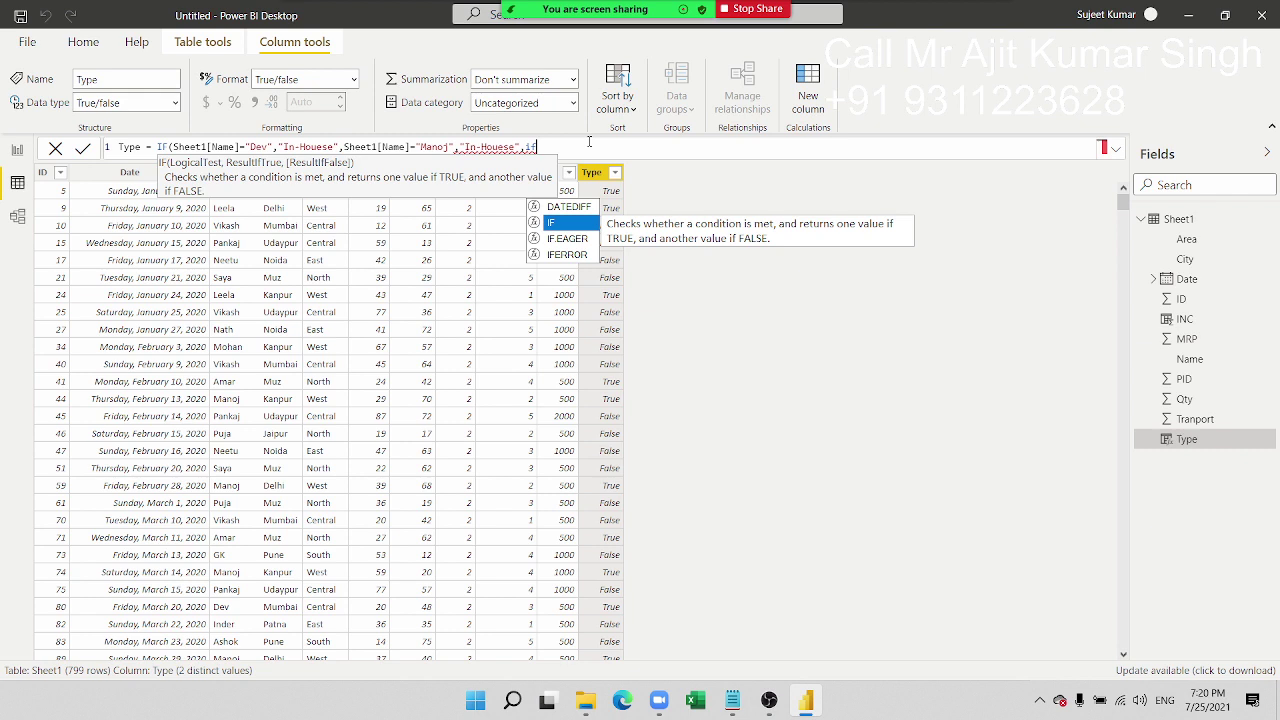
key("BackSpace")
key("BackSpace")
left_click(345, 147)
type("IF")
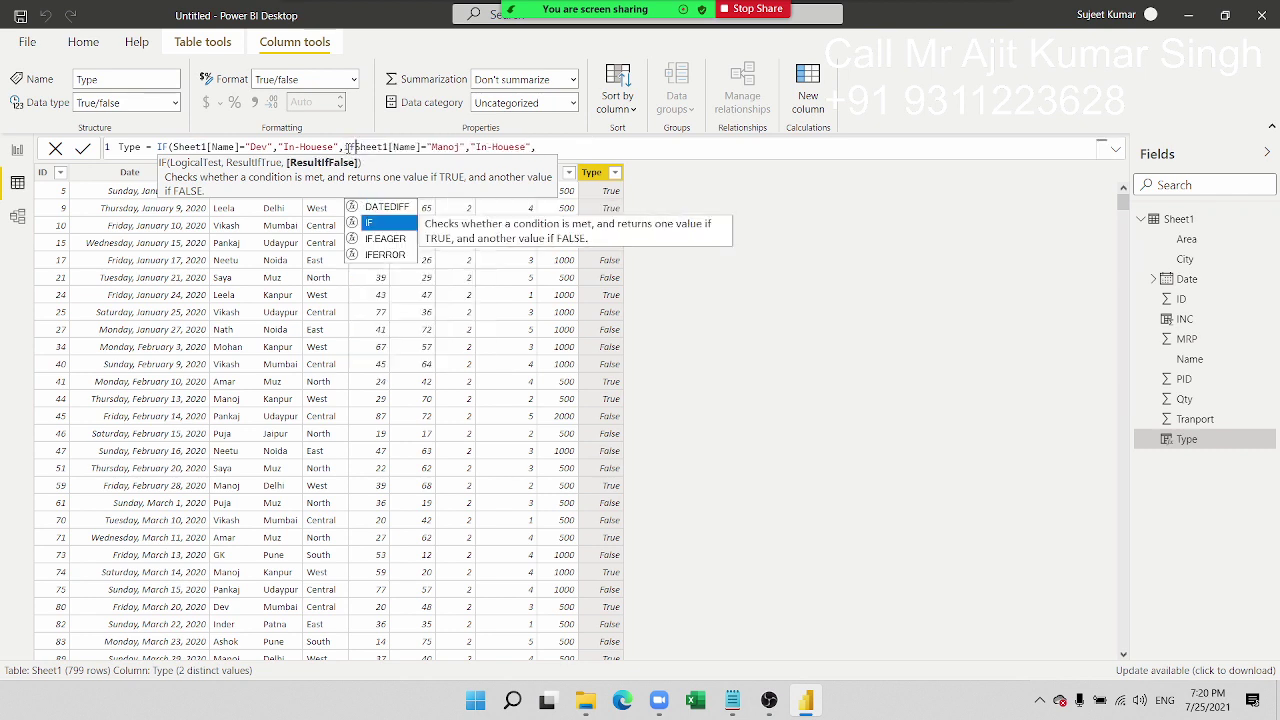
type("(")
left_click(578, 147)
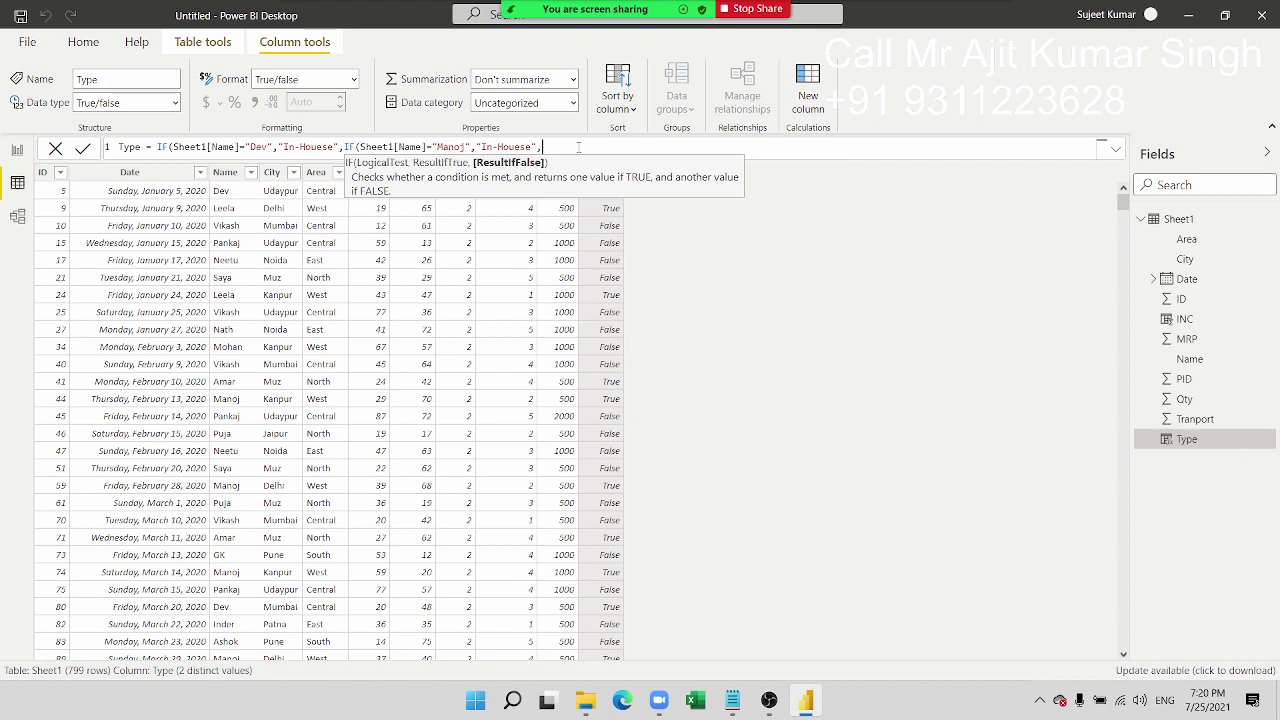
type("IF(")
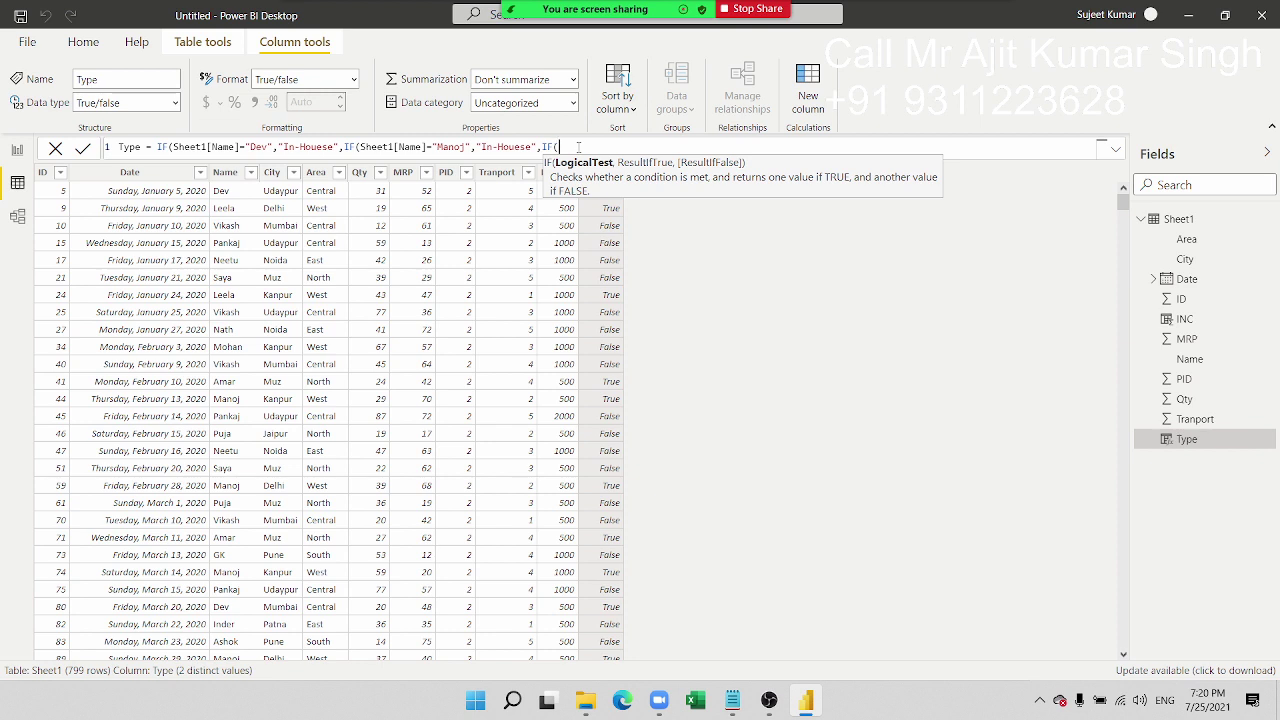
type("S")
key("Tab")
type("=")
type("=\"Dev\",\"In-Houese\"")
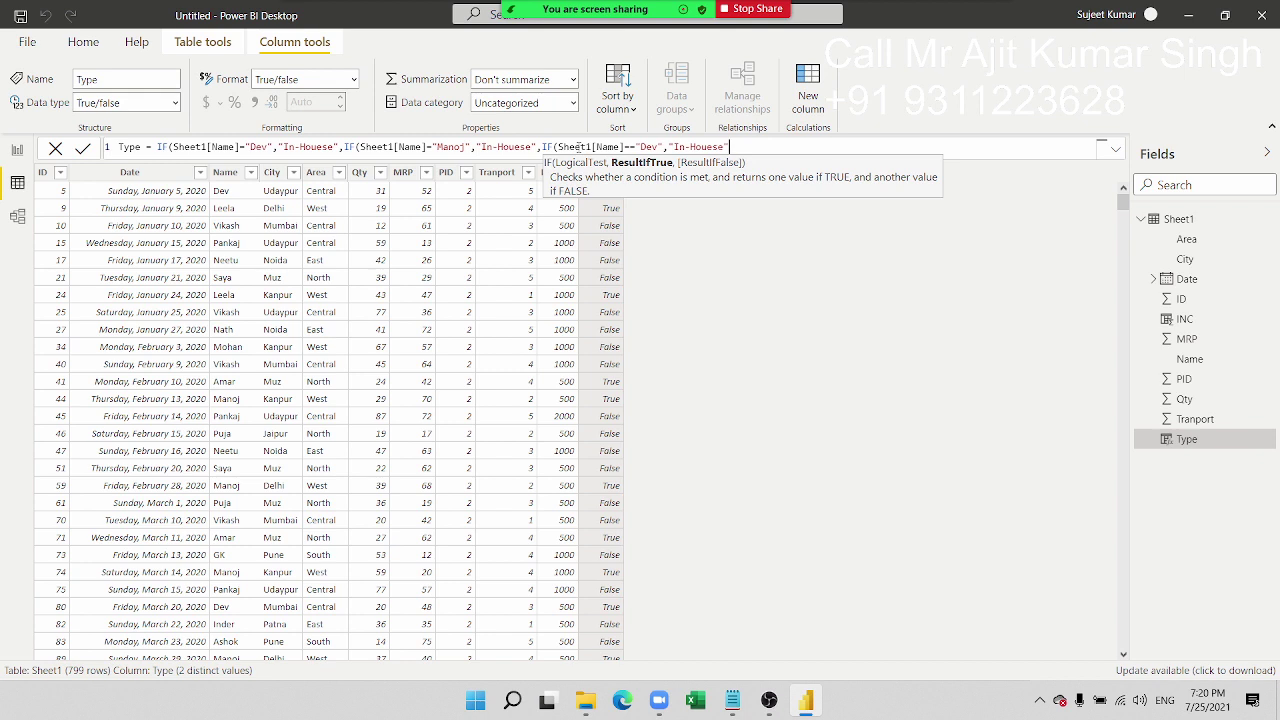
Step: Set the third name to Lela and close the formula with the "Vender" fallback
left_click(648, 148)
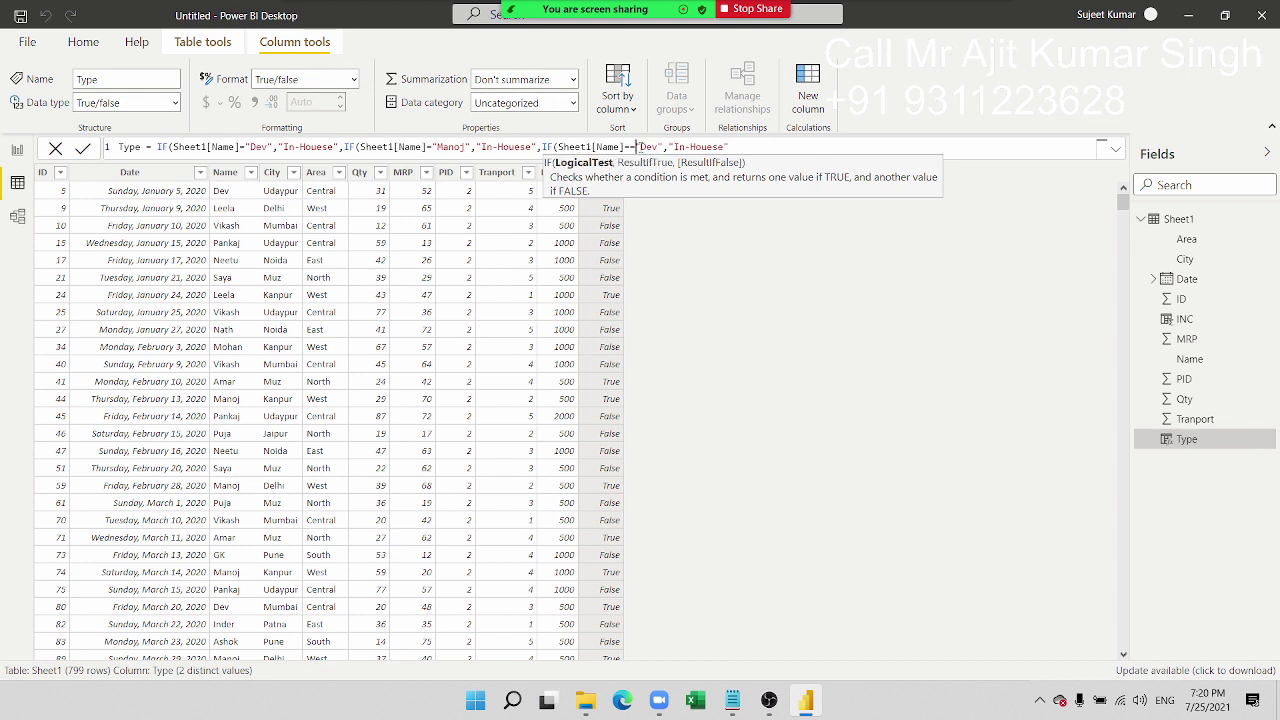
key("BackSpace")
double_click(643, 147)
type("Lela")
key("End")
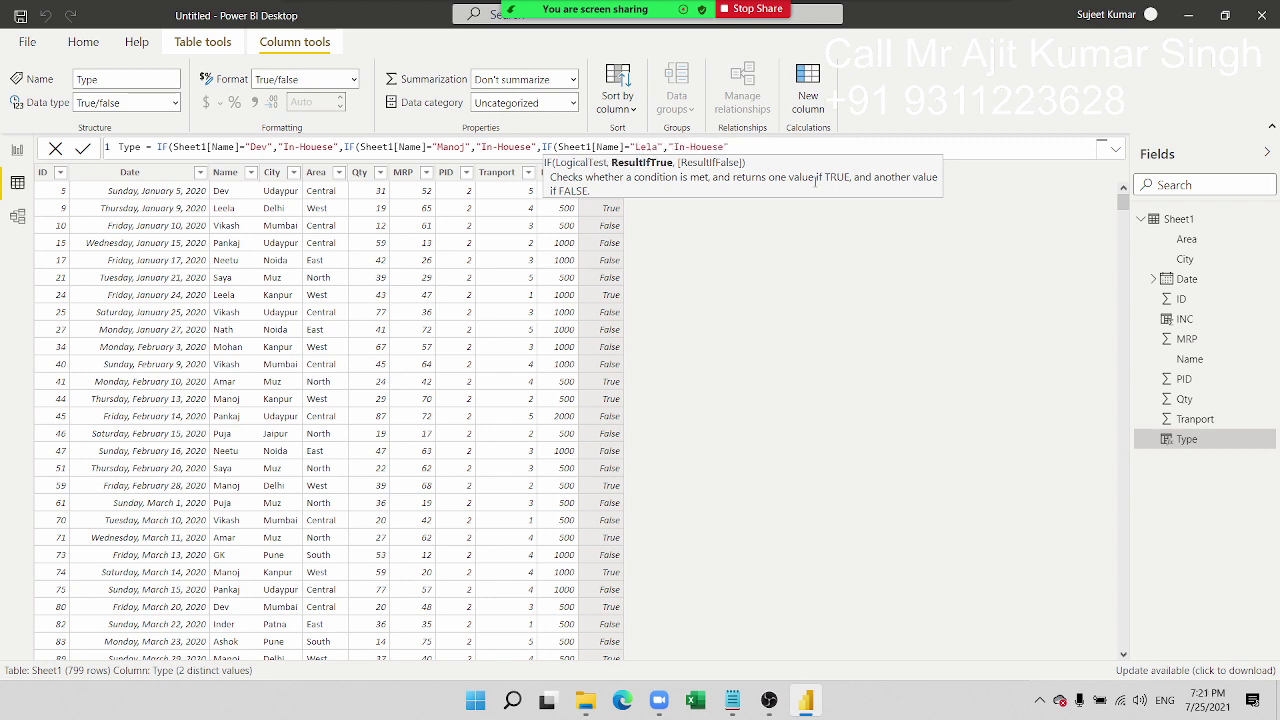
type(",\"Vente")
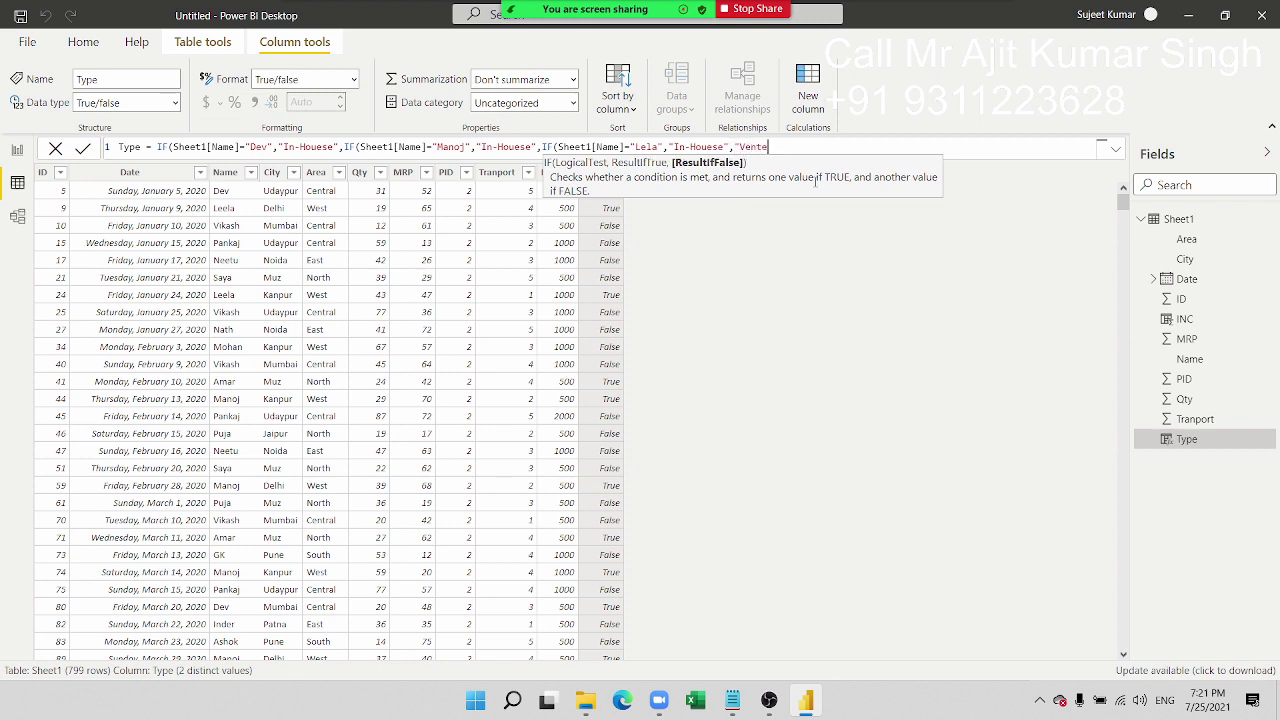
type("r")
key("BackSpace")
key("BackSpace")
key("BackSpace")
type("der")
type("\")")
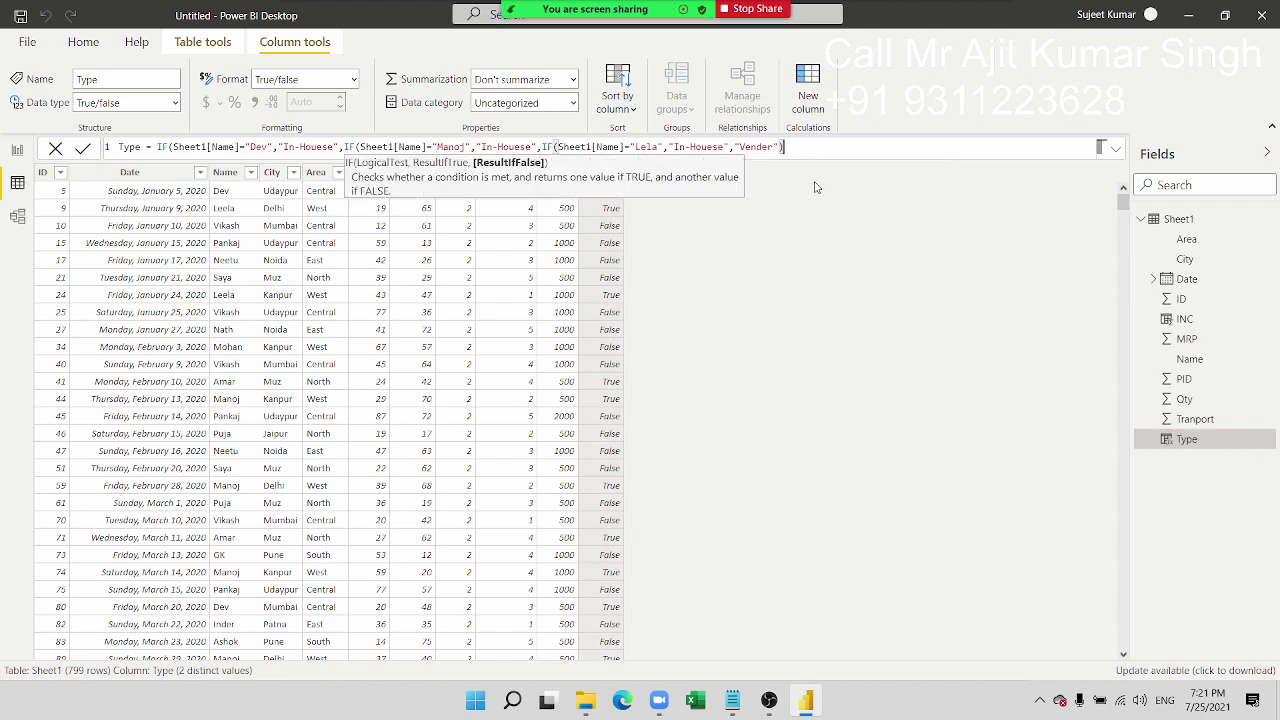
Step: Commit the nested IF Type formula and review the In-Houese/Vender results in the Type column
key("Return")
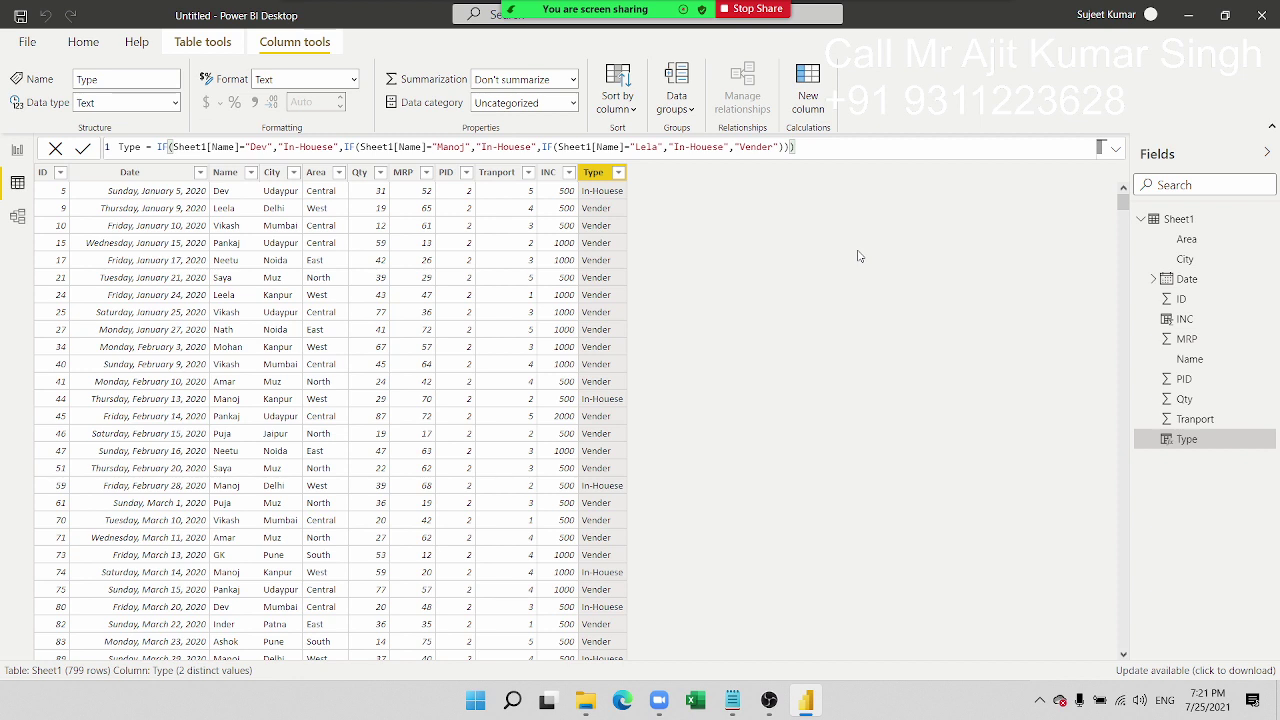
left_click(468, 315)
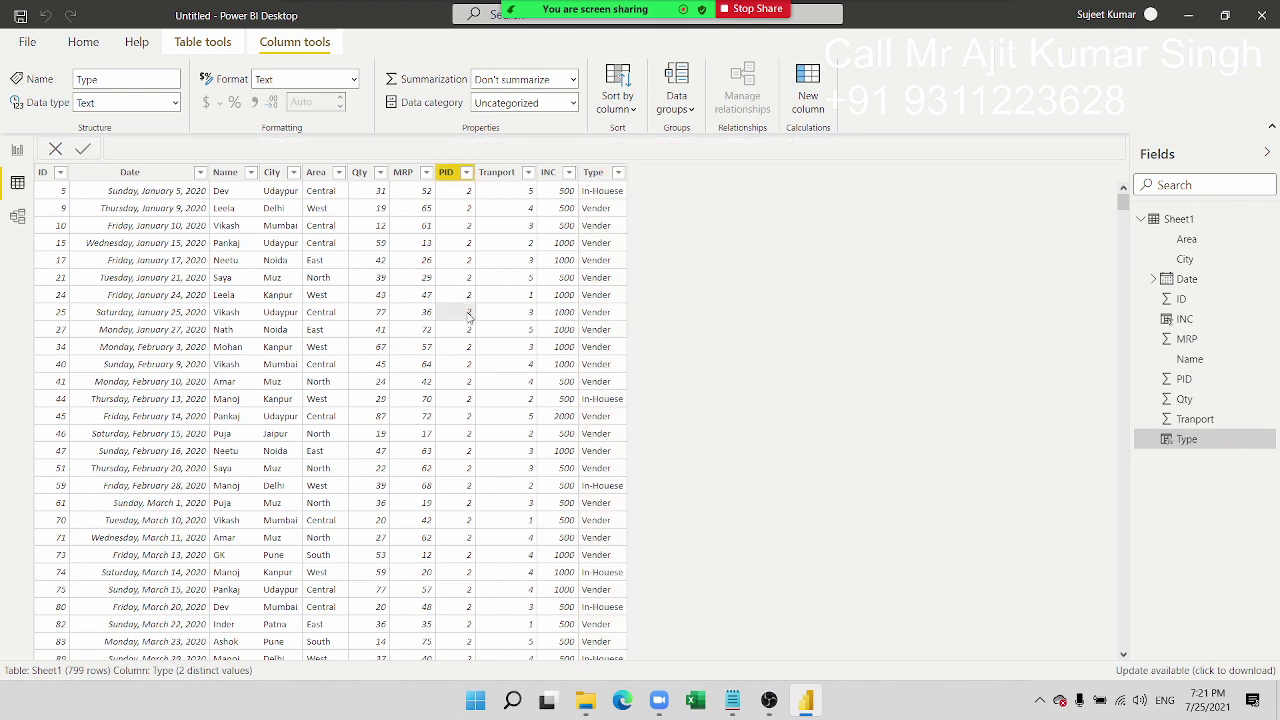
left_click(605, 226)
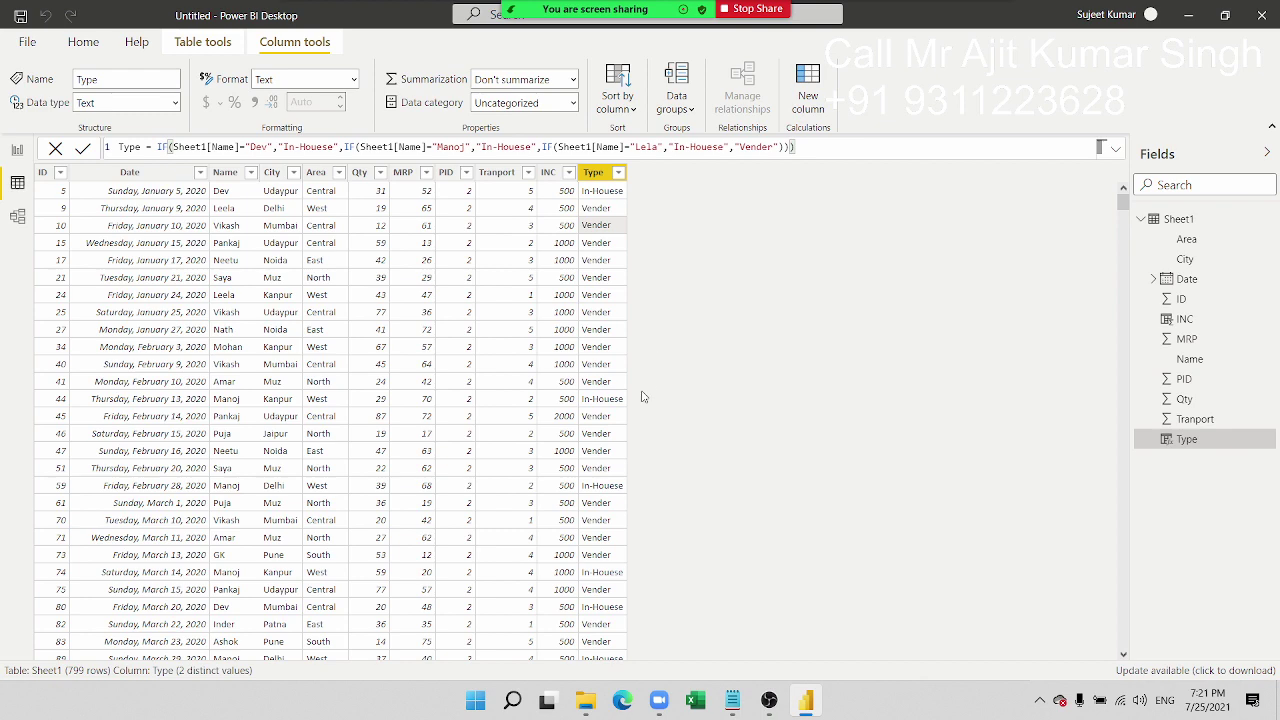
Step: Launch Google Chrome from Start search and go to google.com
key("super")
type("cho")
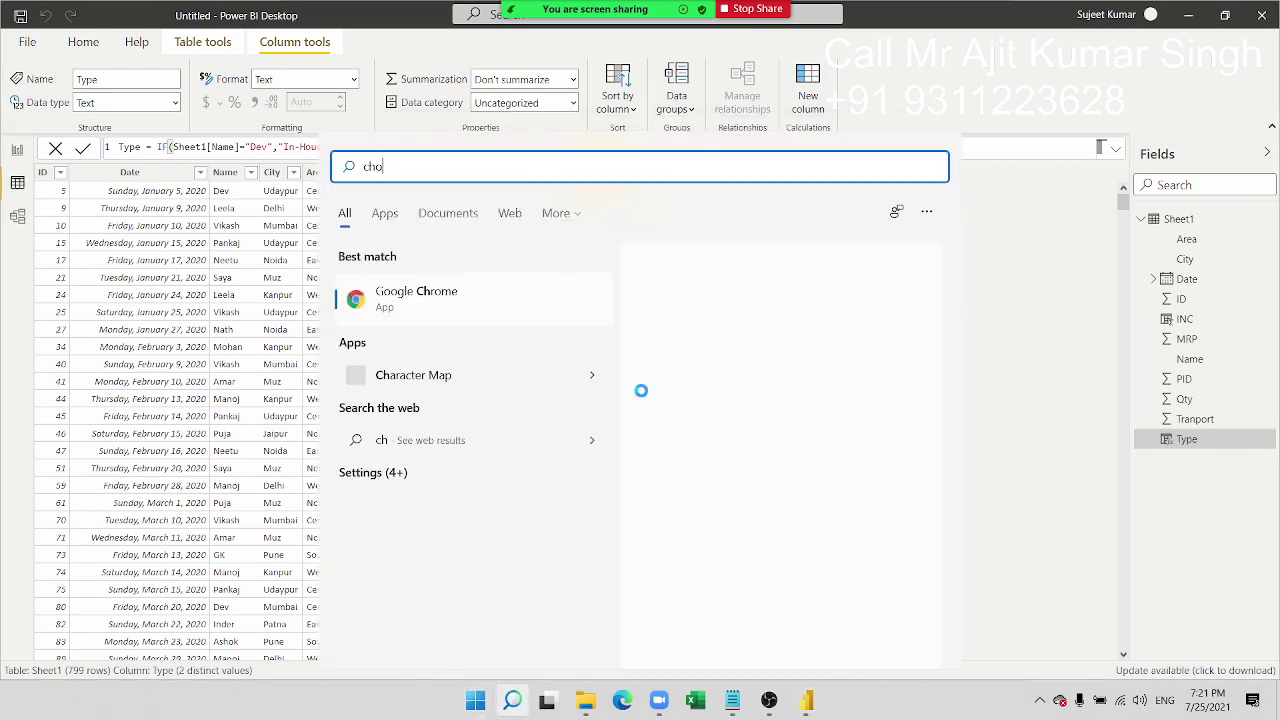
left_click(787, 343)
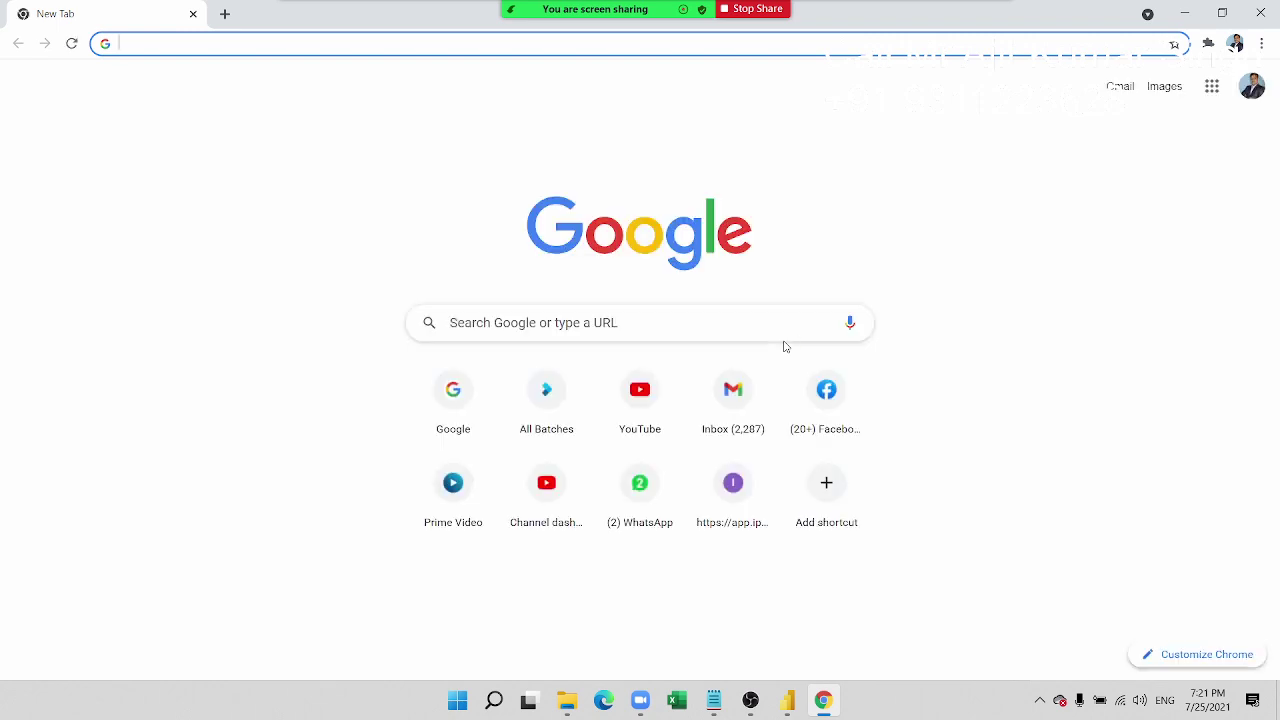
type("go")
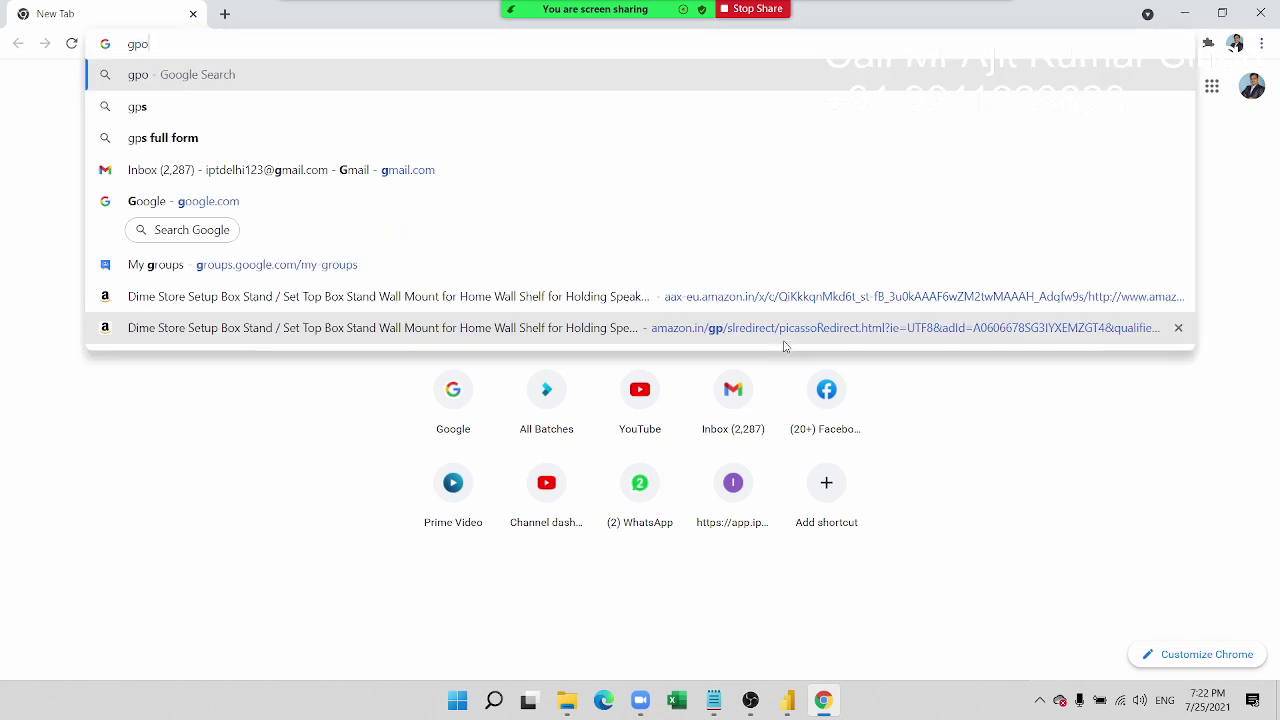
key("BackSpace")
type("oogle.com")
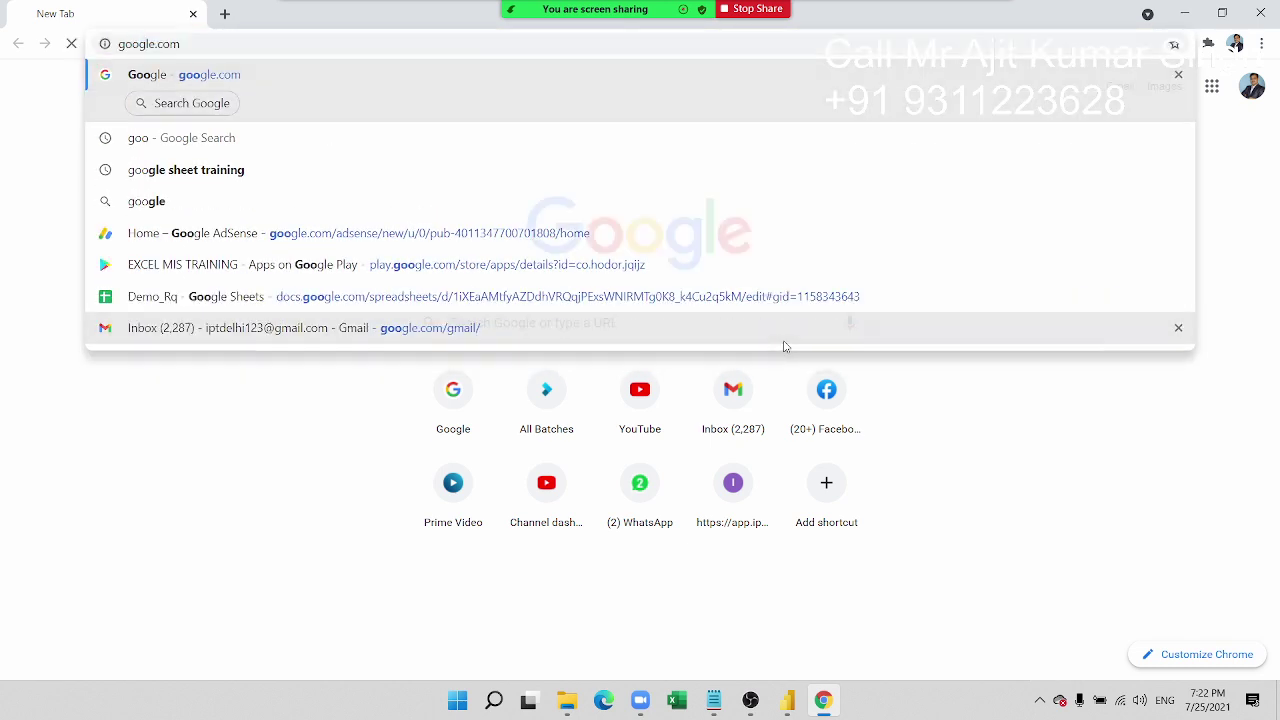
key("Return")
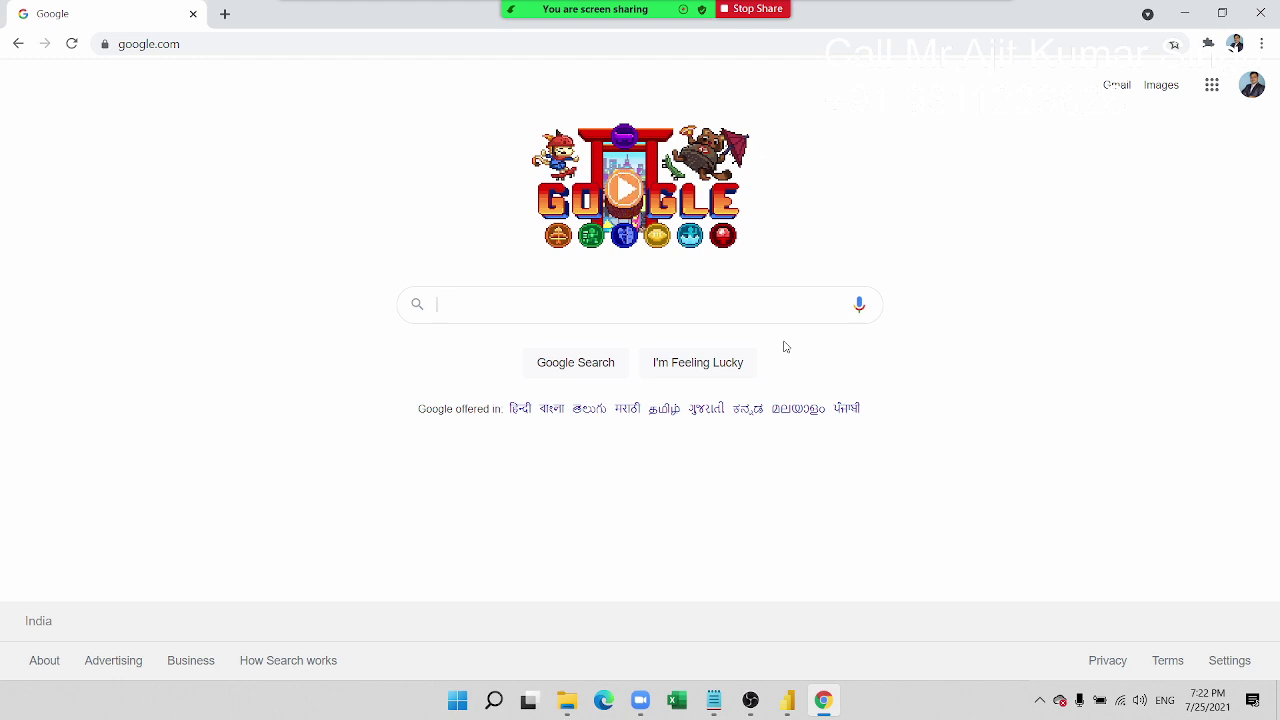
Step: Search Google for 'power bi dax functions list'
type("powe")
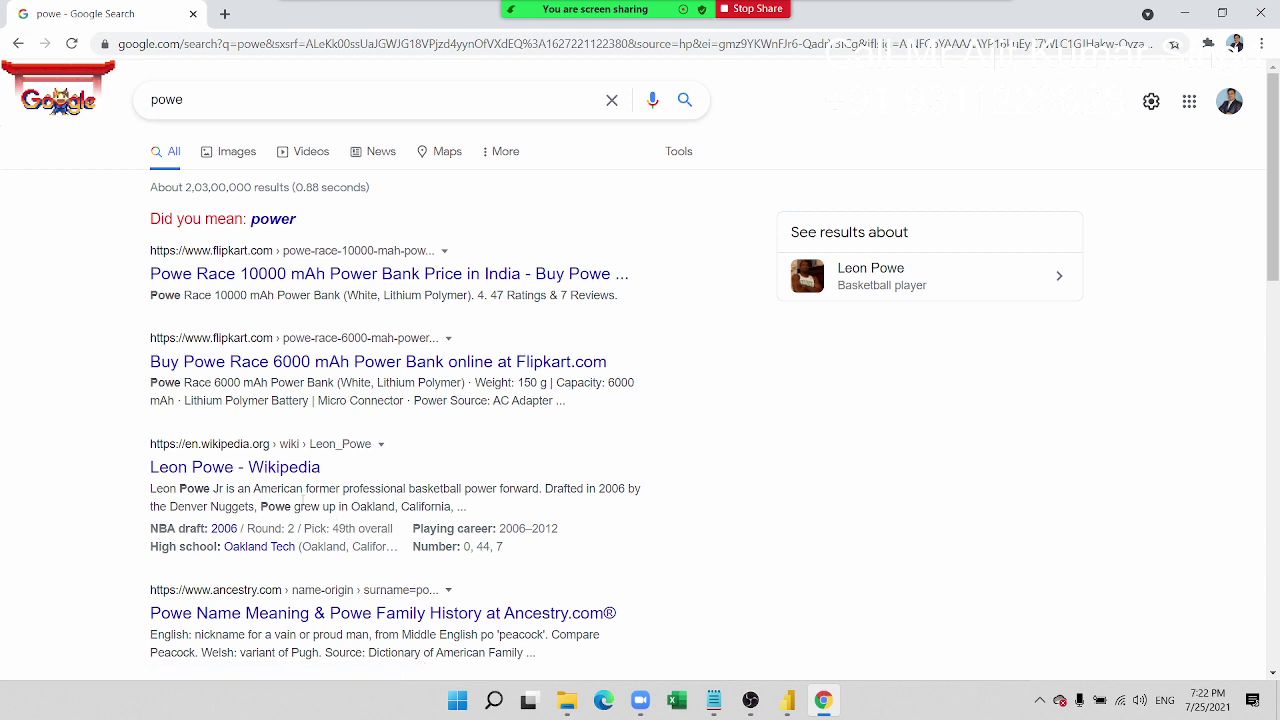
left_click(366, 106)
type("r")
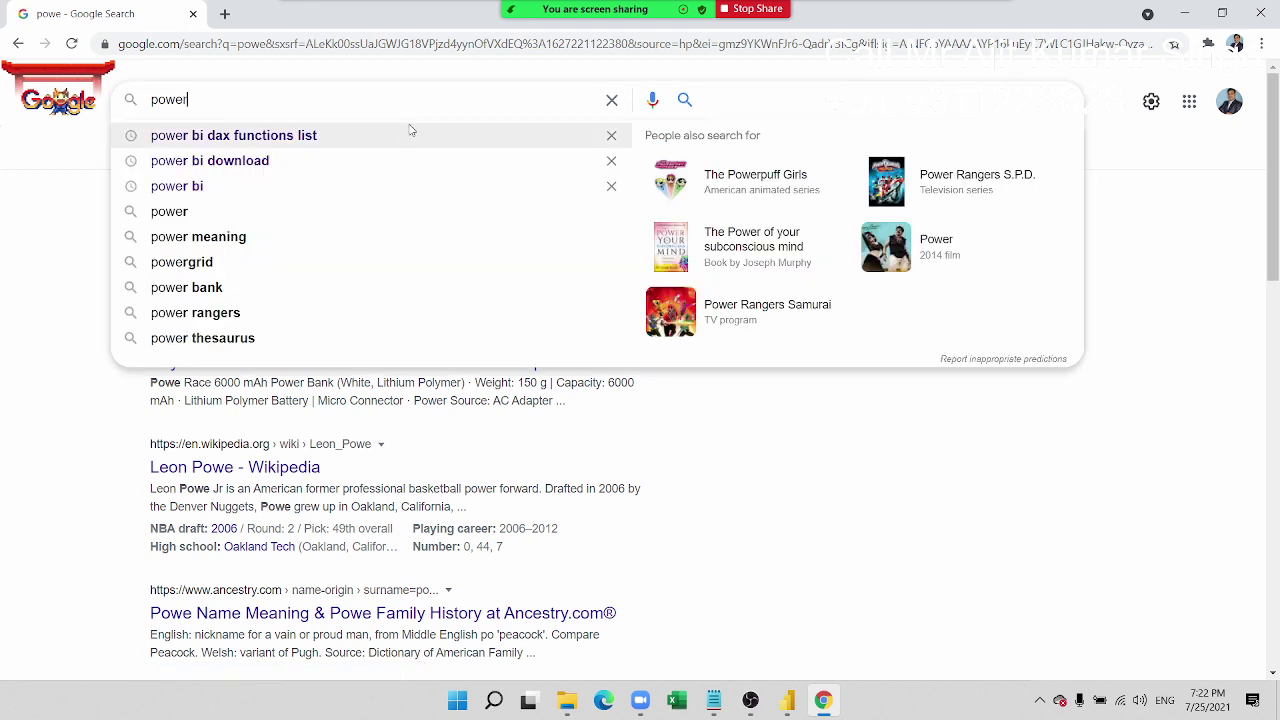
key("BackSpace")
key("Down")
key("Return")
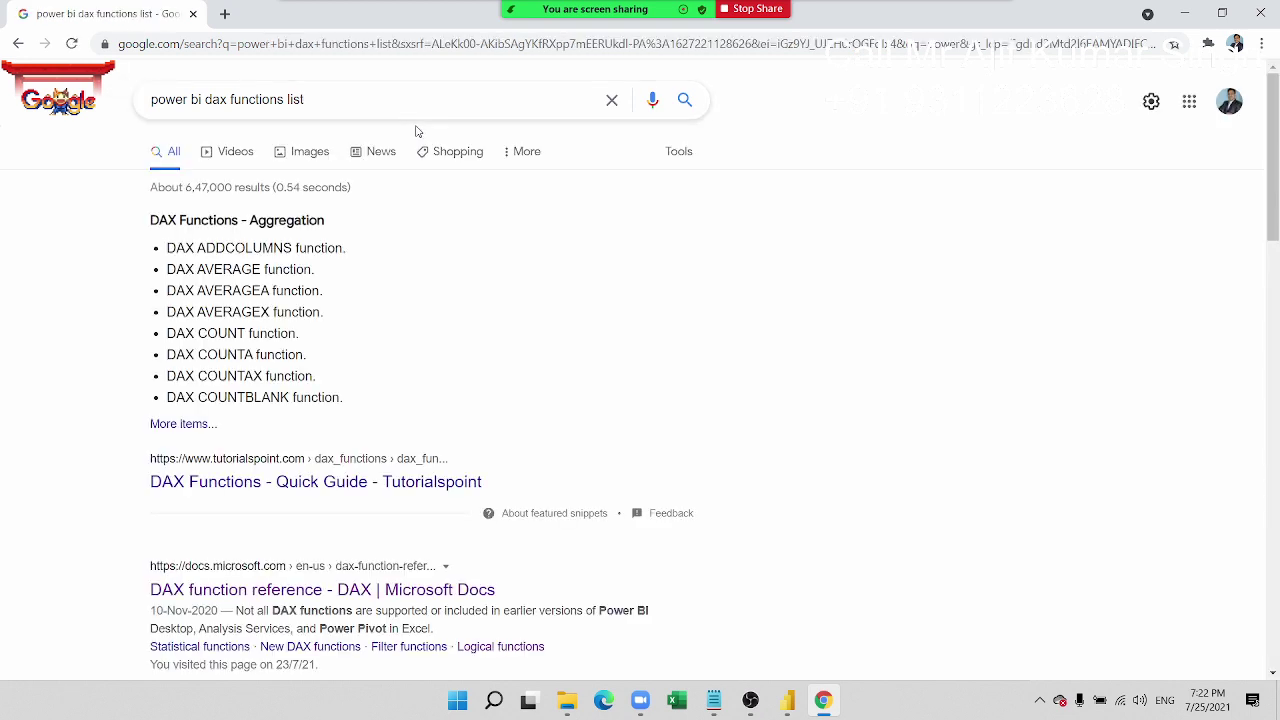
Step: Navigate from the Microsoft Docs DAX reference through Logical functions to the SWITCH function page
left_click(288, 590)
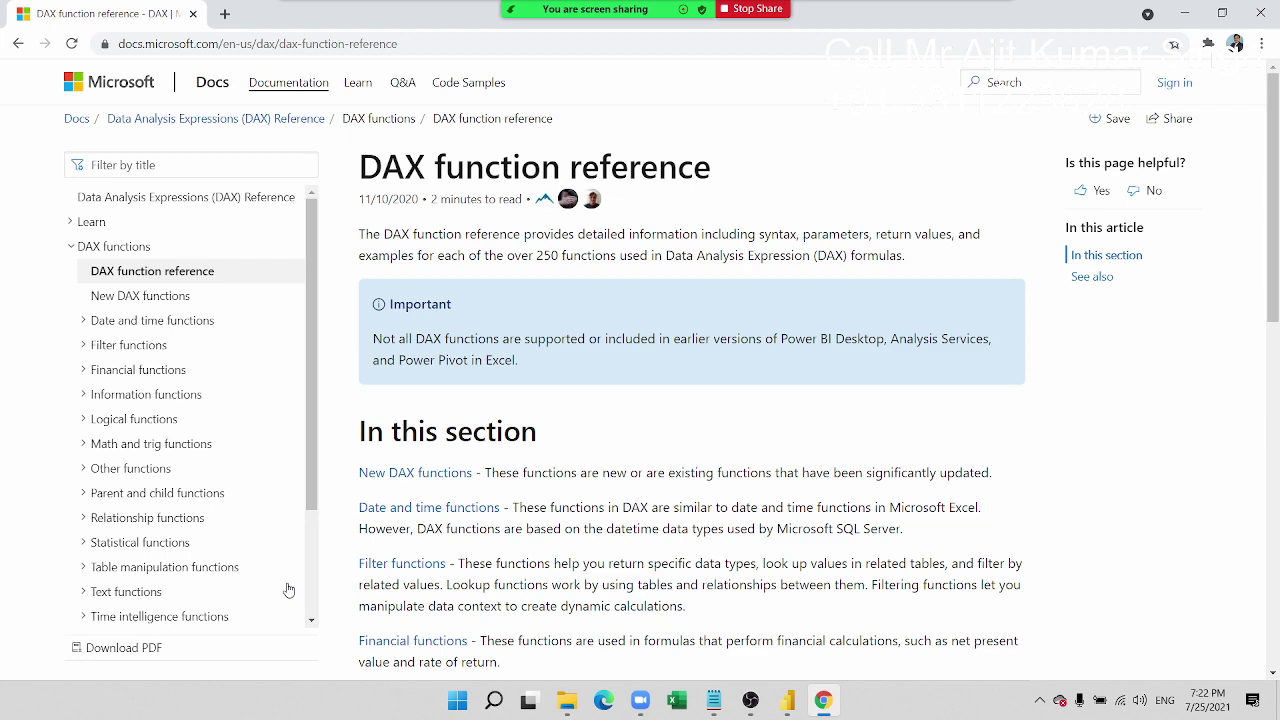
scroll(470, 537, "down", 3)
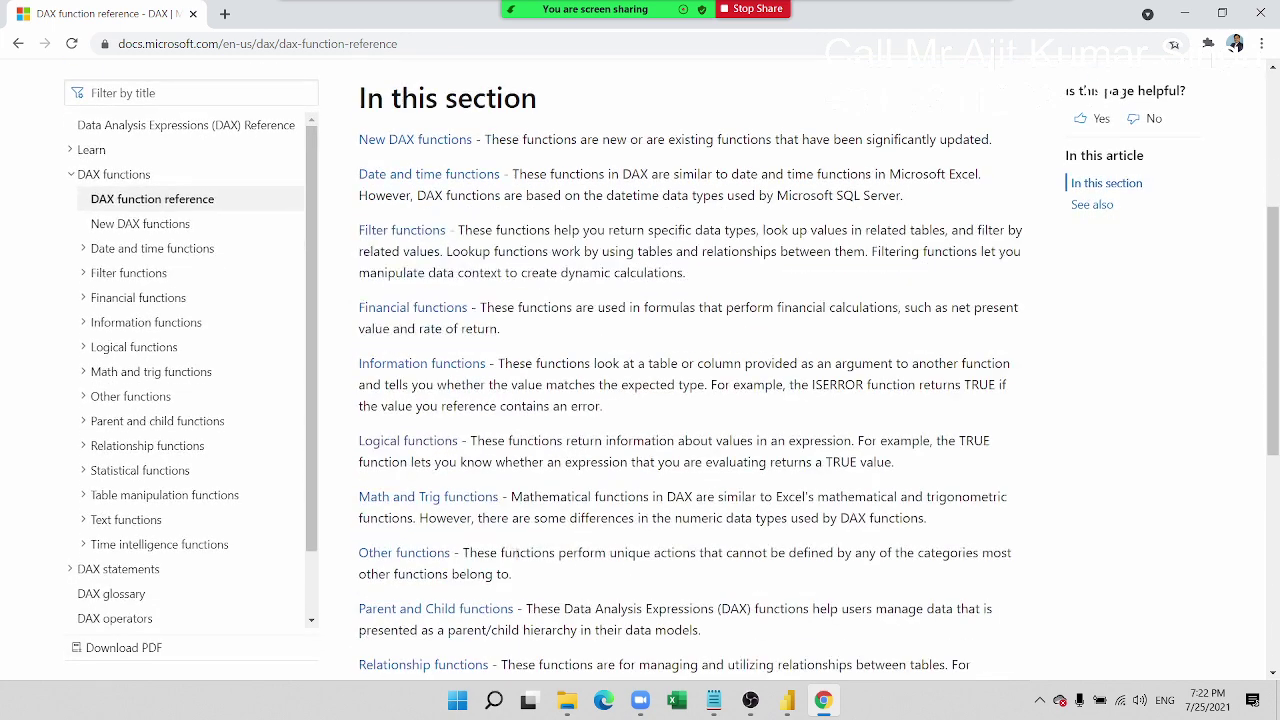
left_click(425, 452)
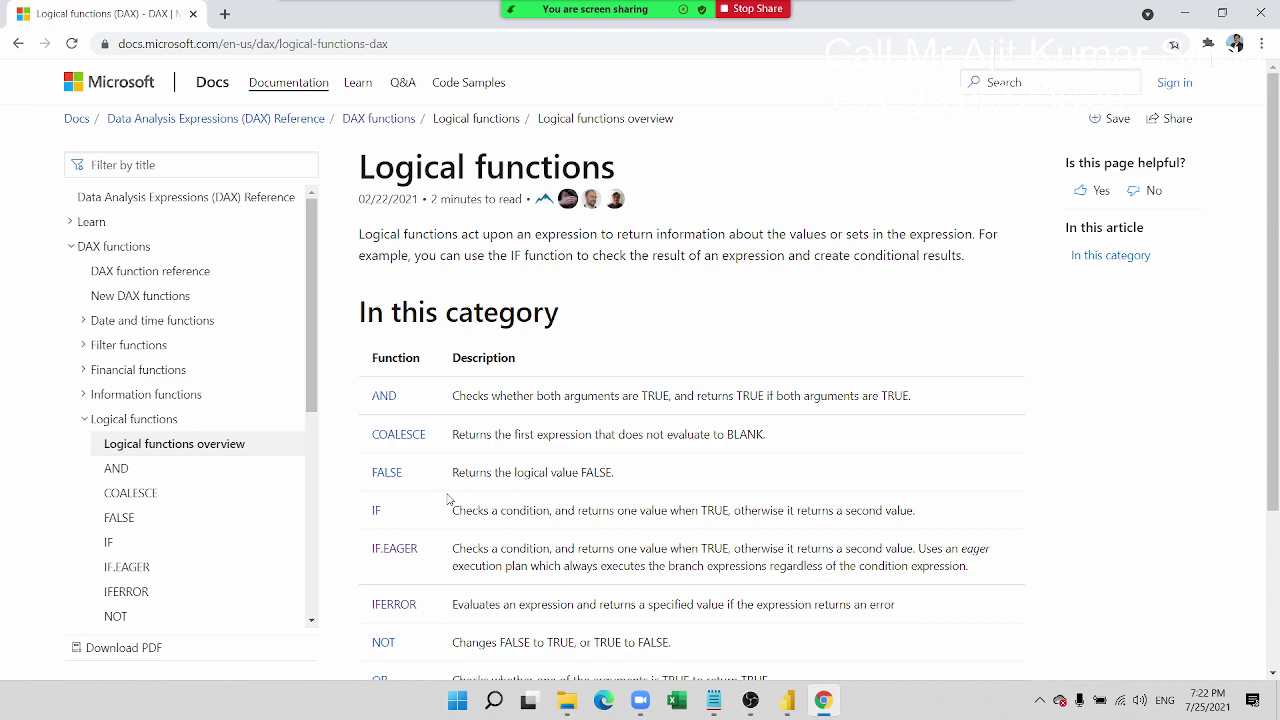
scroll(448, 499, "down", 2)
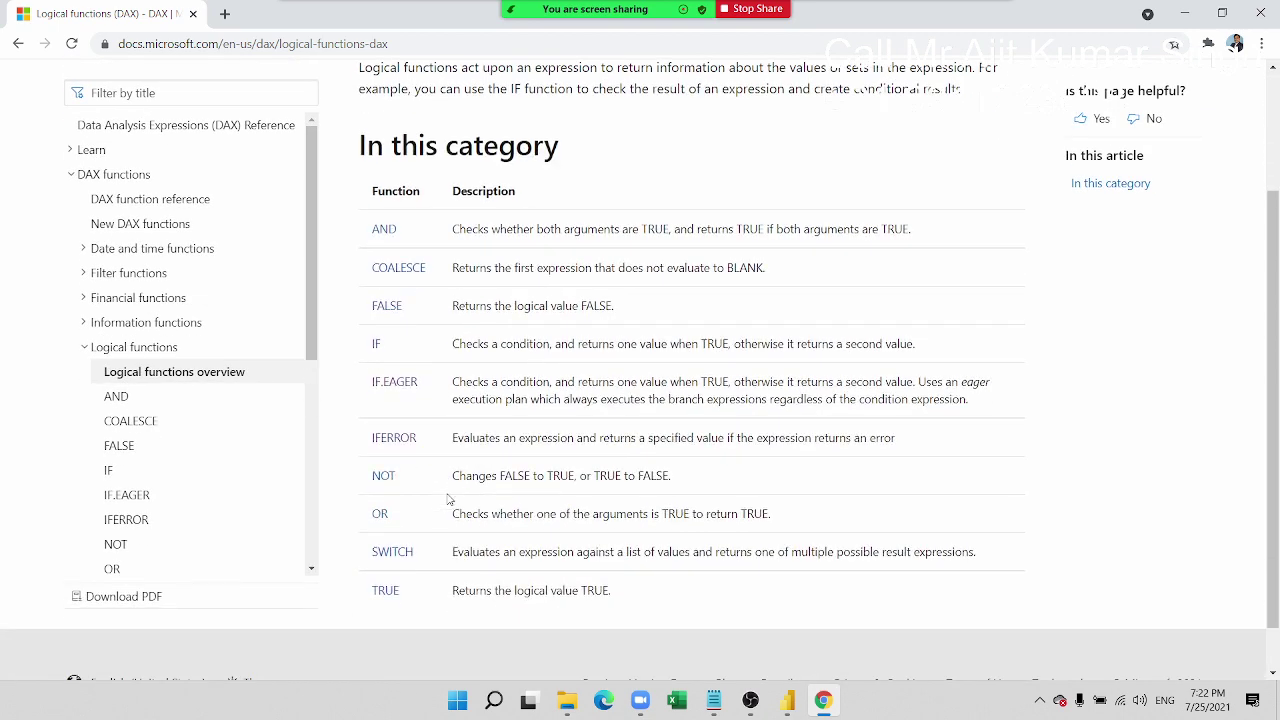
left_click(392, 552)
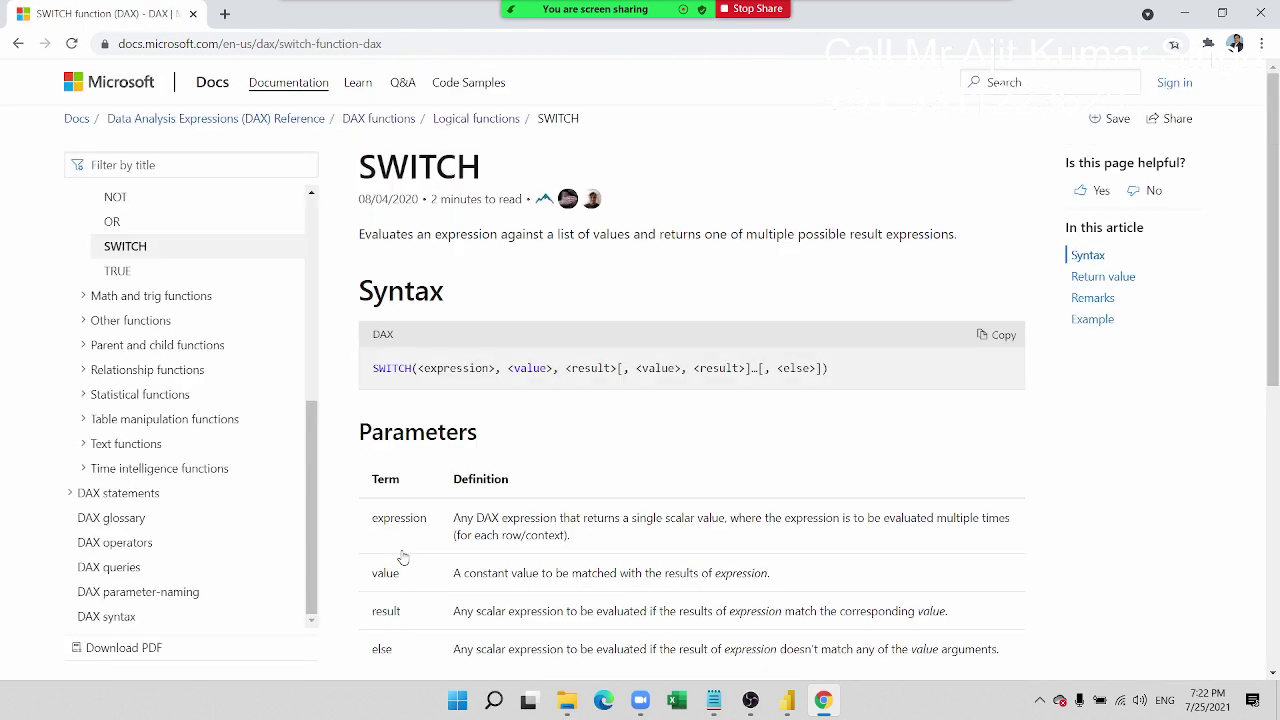
Step: Back in Power BI Desktop, delete the existing nested IF formula from the Type column
key("alt+Tab")
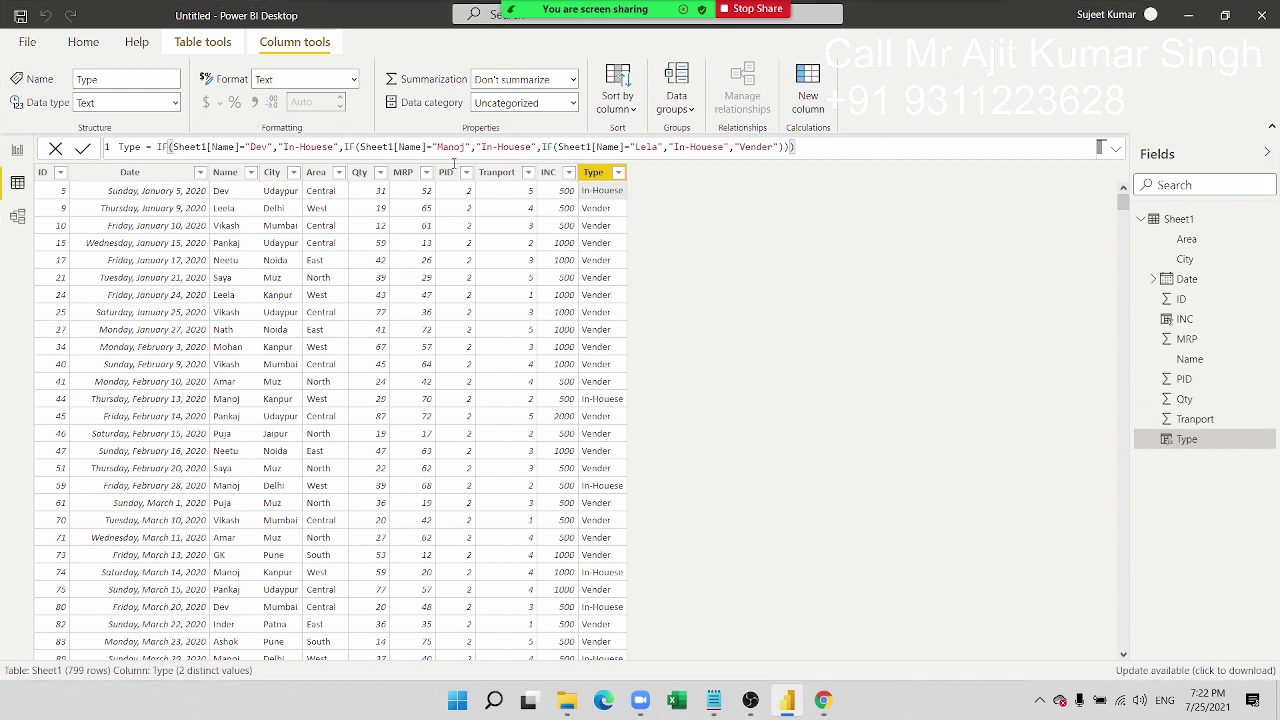
left_click_drag(796, 147, 160, 147)
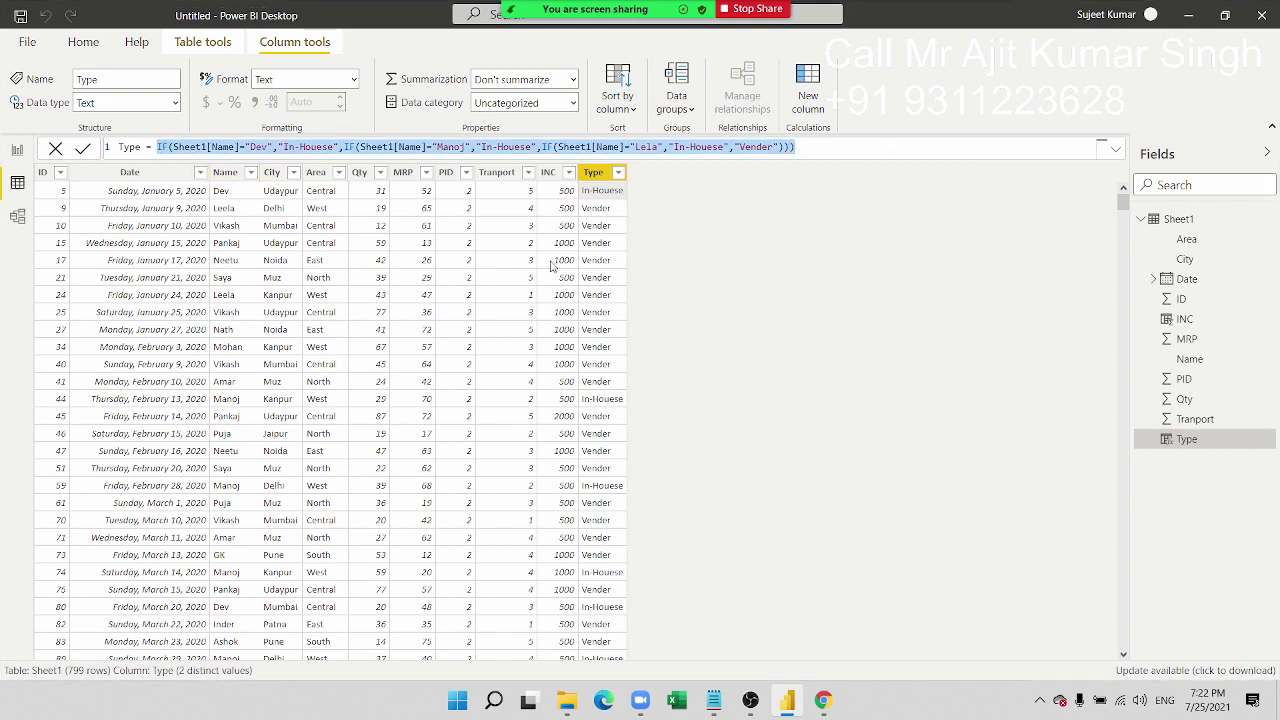
key("BackSpace")
Step: Start SWITCH(Sheet1[Name], with the "Dev" → "IN-House" case and the "Leela" value
type("sw")
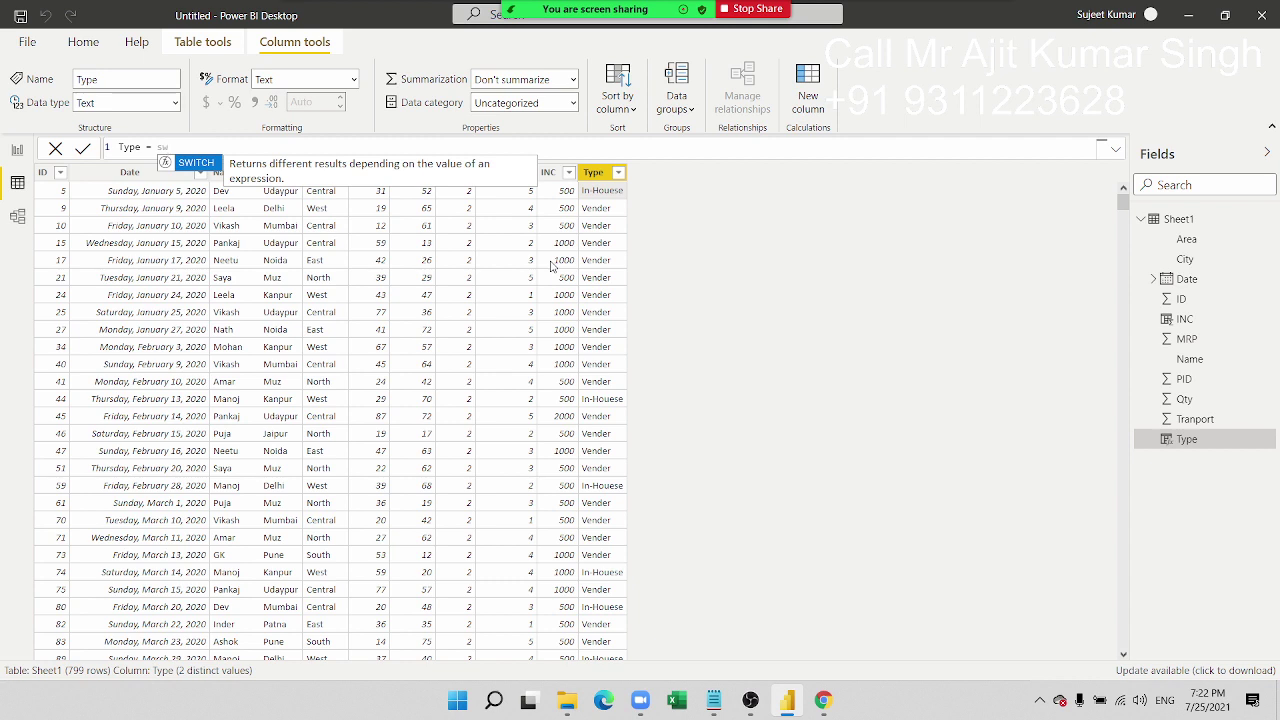
key("Tab")
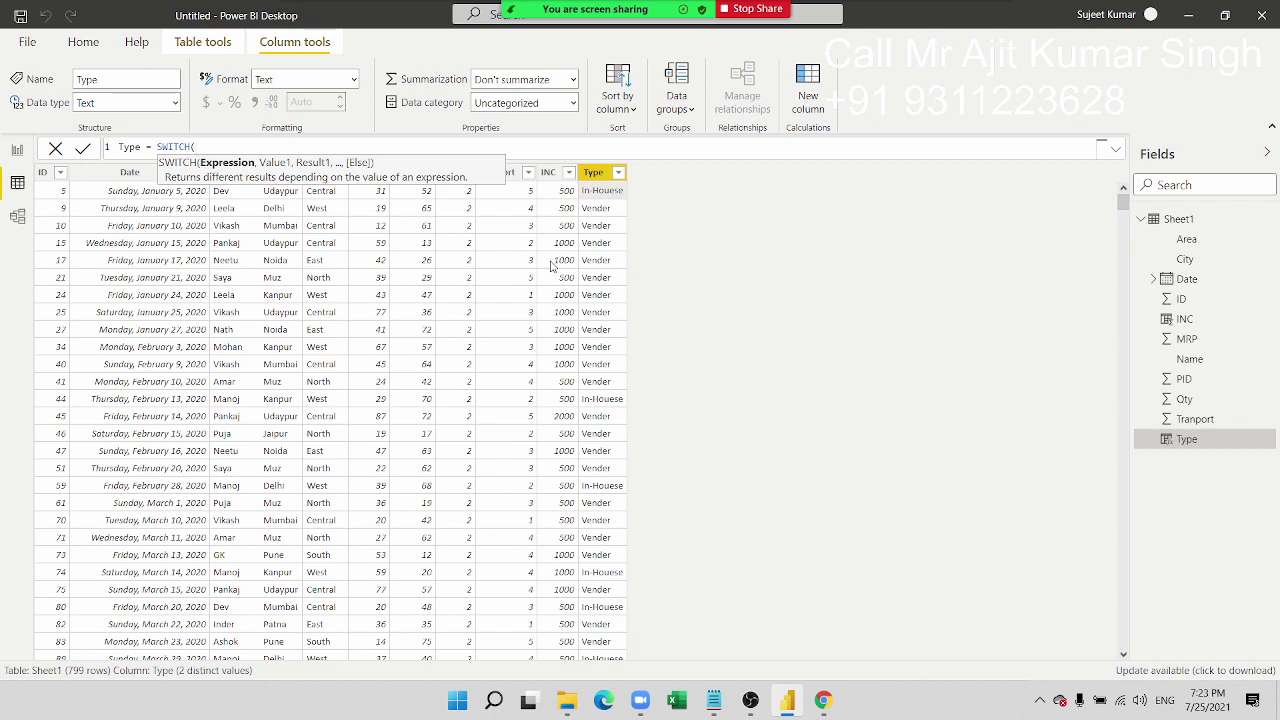
type("she")
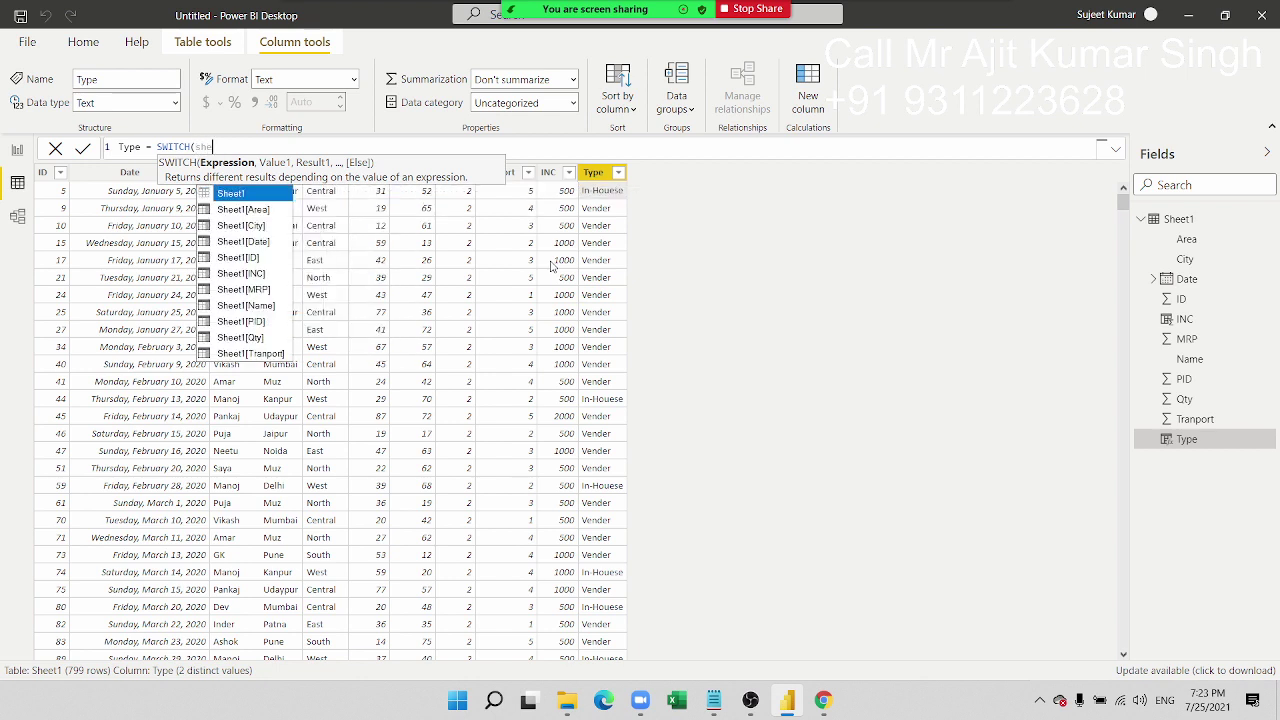
key("Down")
key("Down")
key("Down")
key("Down")
key("Down")
key("Down")
key("Tab")
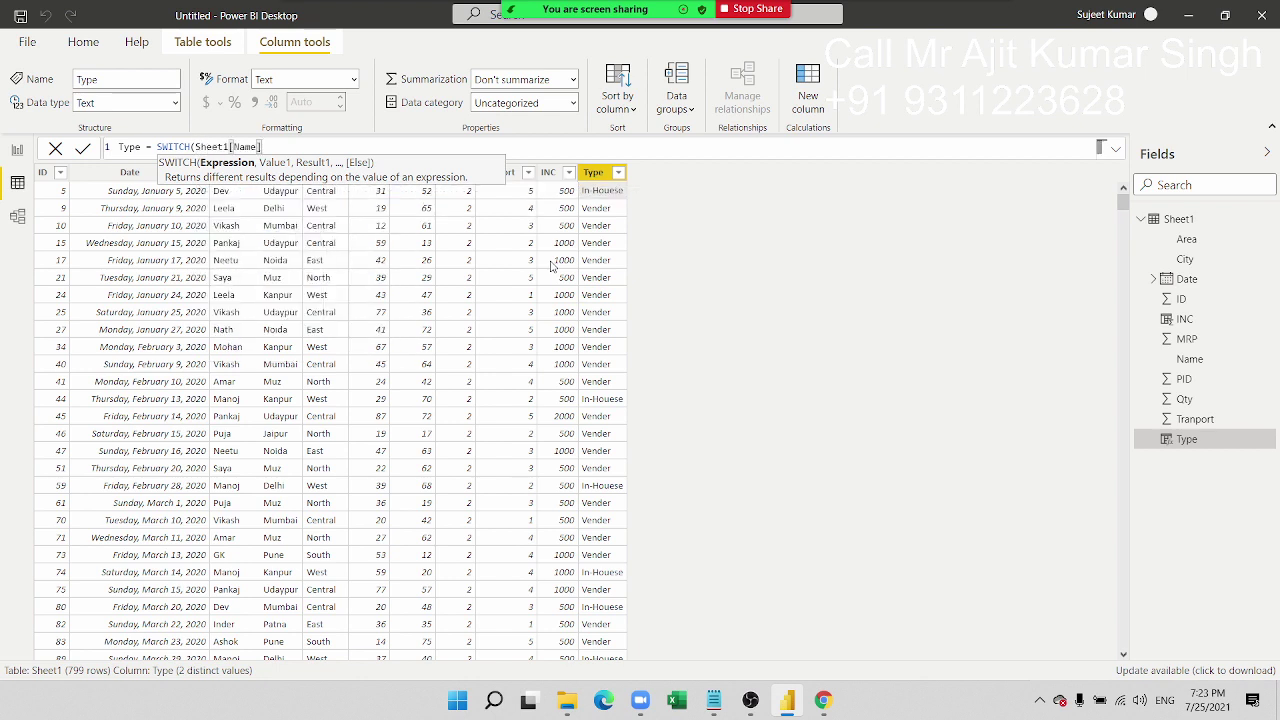
type(",\"Dev\"")
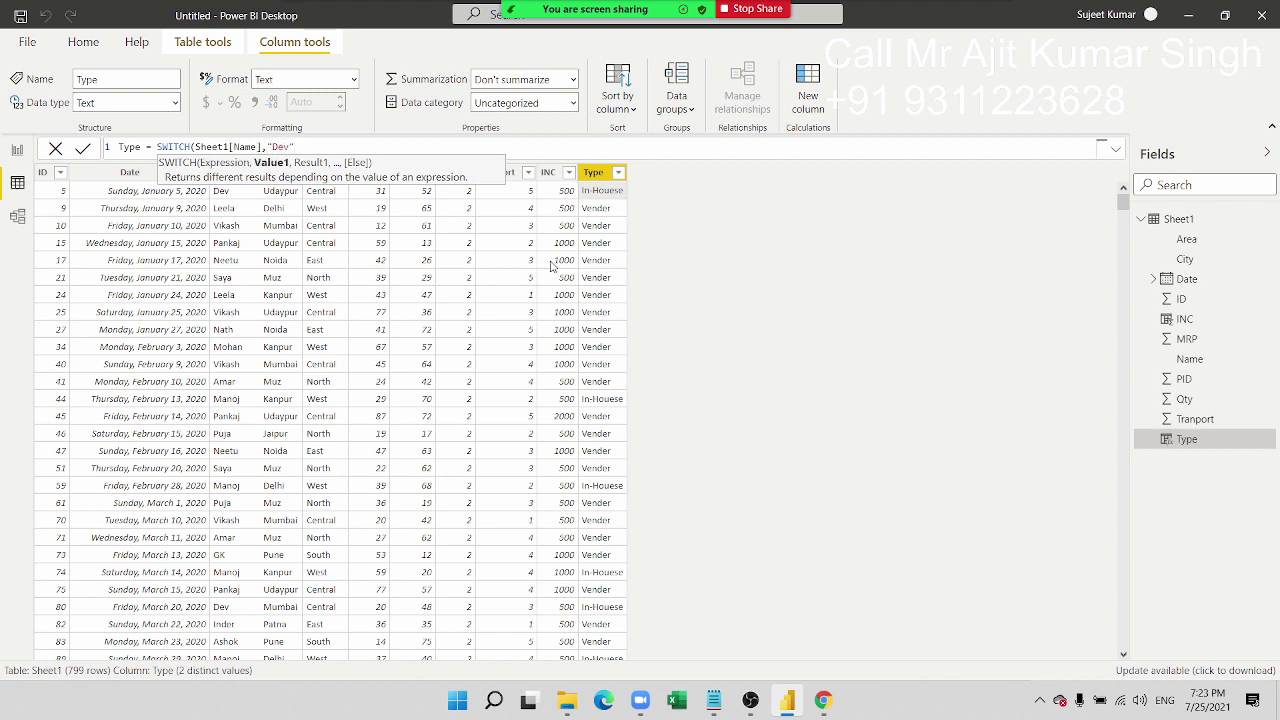
type(",\"I")
type("N-")
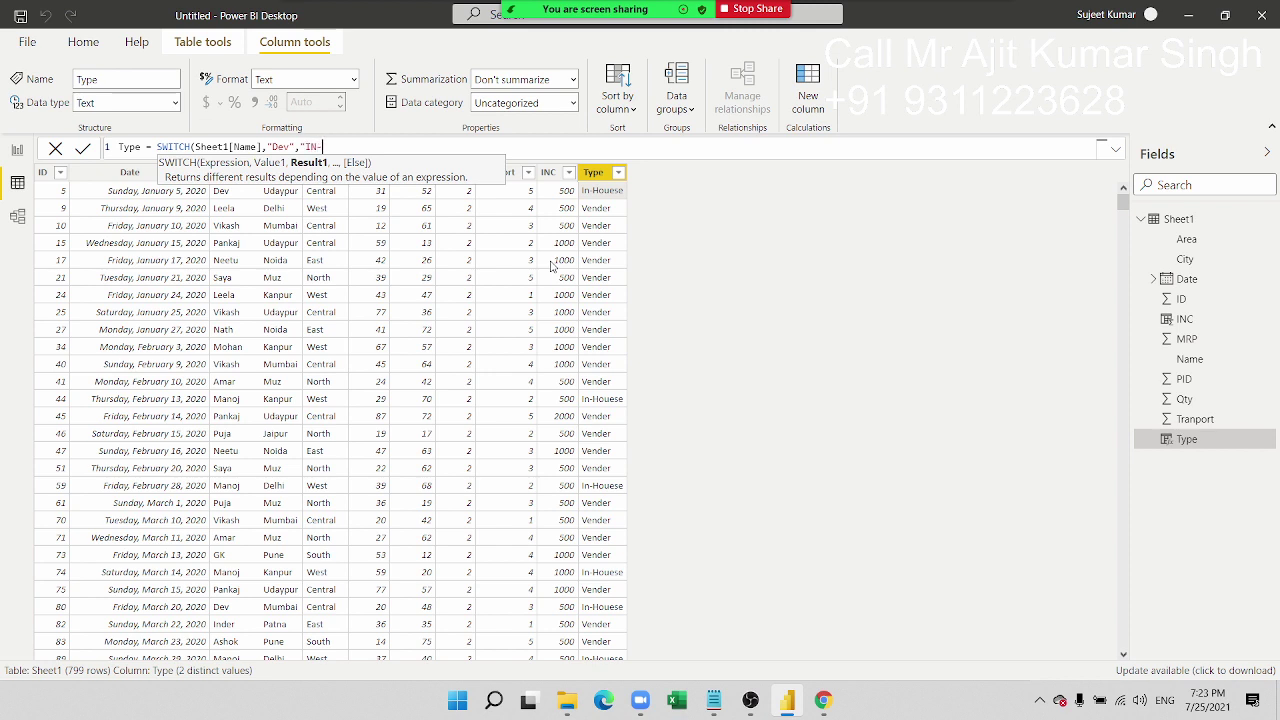
type("Hou")
type("se\"")
type(",")
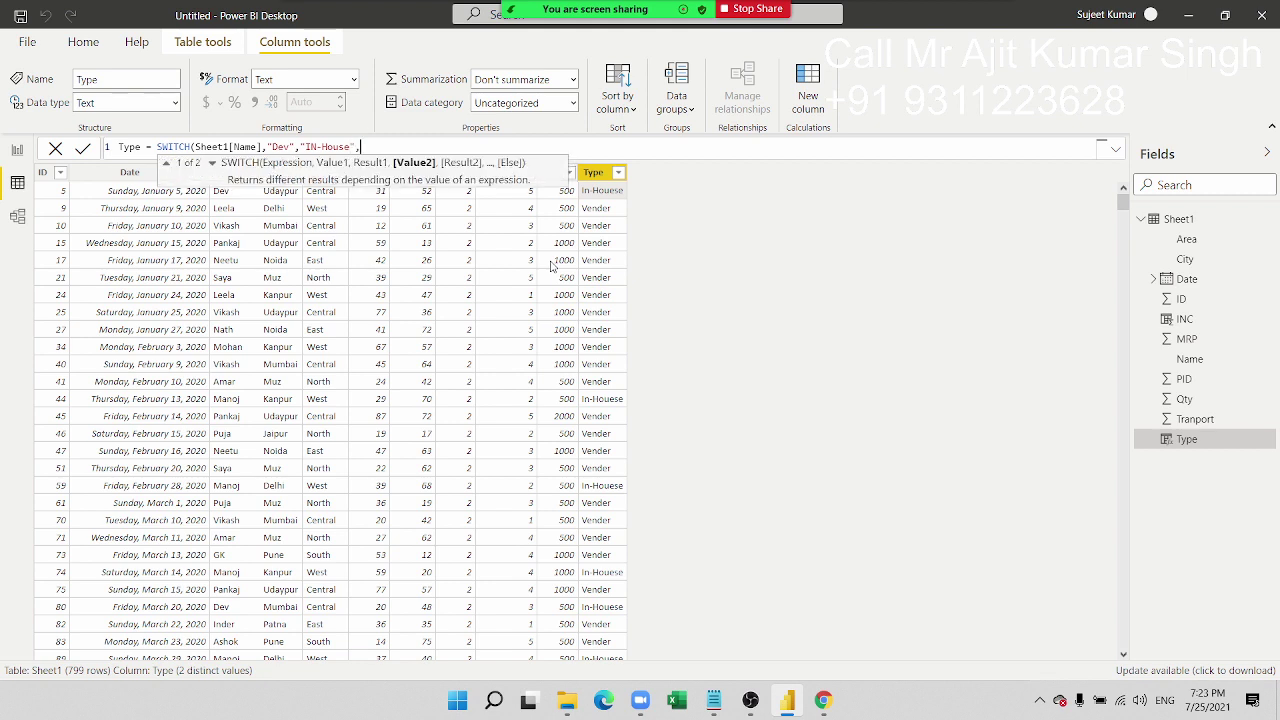
type("\"")
type("Leela\"")
type(",\"In-")
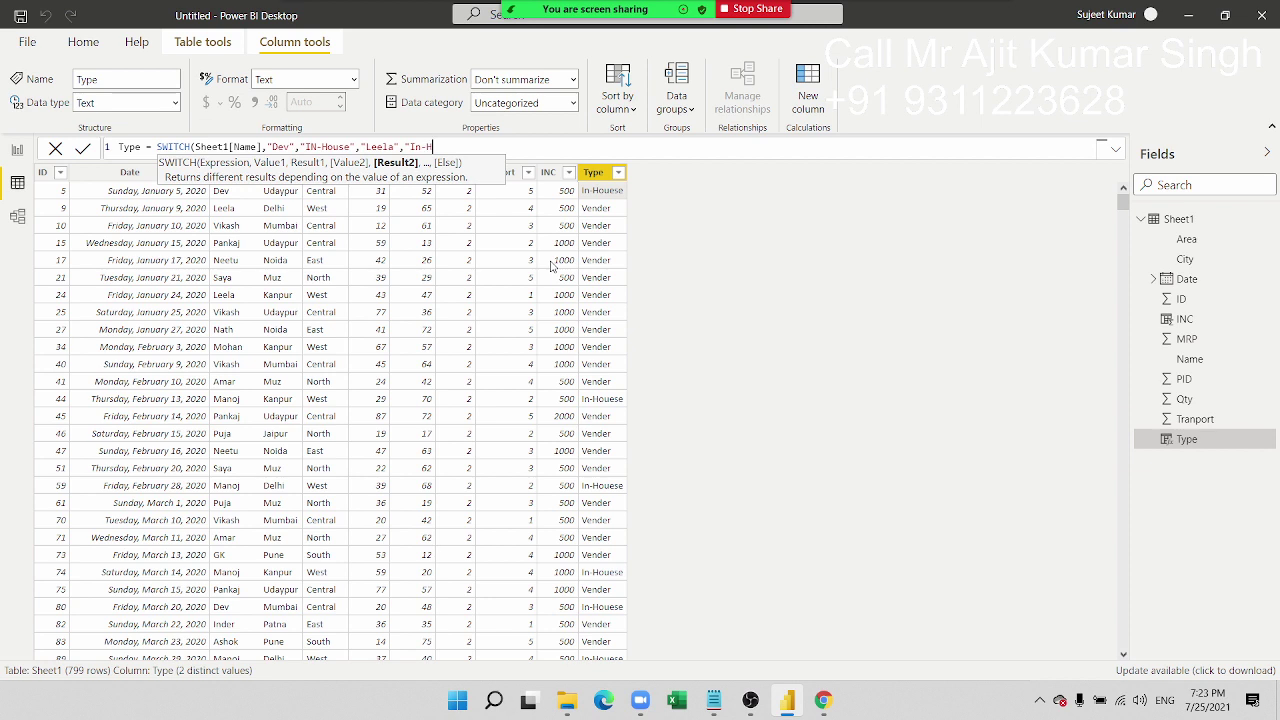
type("Houe")
Step: Fix the Leela result, add the "Amar" → "In-House" case, close the SWITCH and commit it
key("BackSpace")
type("see")
type("\",")
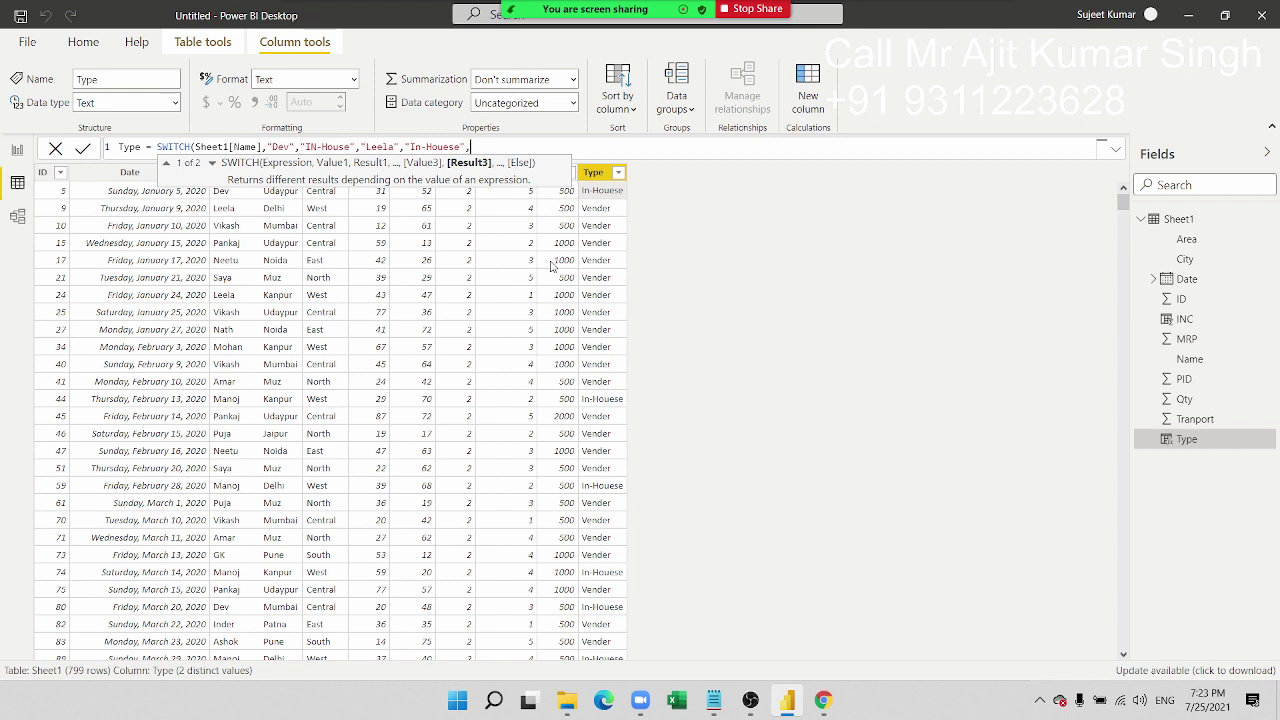
type("\"A")
type(",a")
key("BackSpace")
key("BackSpace")
type("m")
type("ar\"")
type(",")
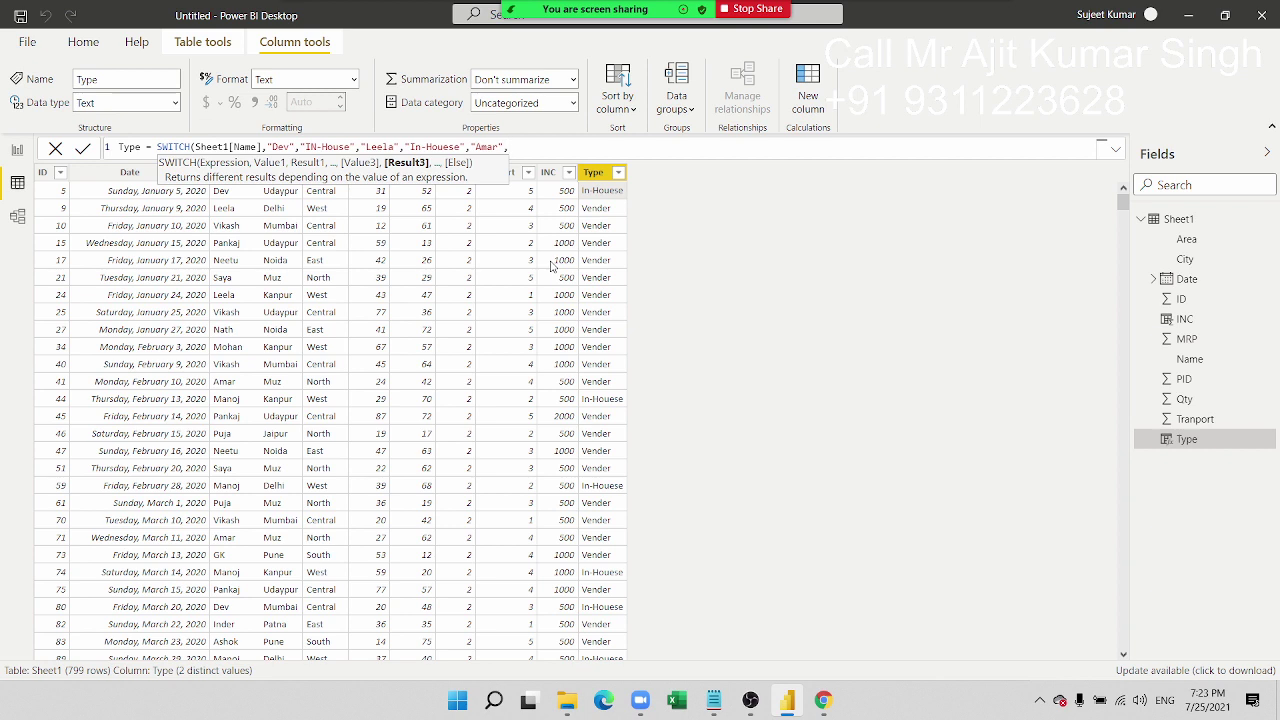
type("\"Inhop")
key("BackSpace")
key("BackSpace")
key("BackSpace")
key("BackSpace")
type("n")
type("-")
type("H")
type("oun")
key("BackSpace")
type("se")
type("\"In-House")
type(")")
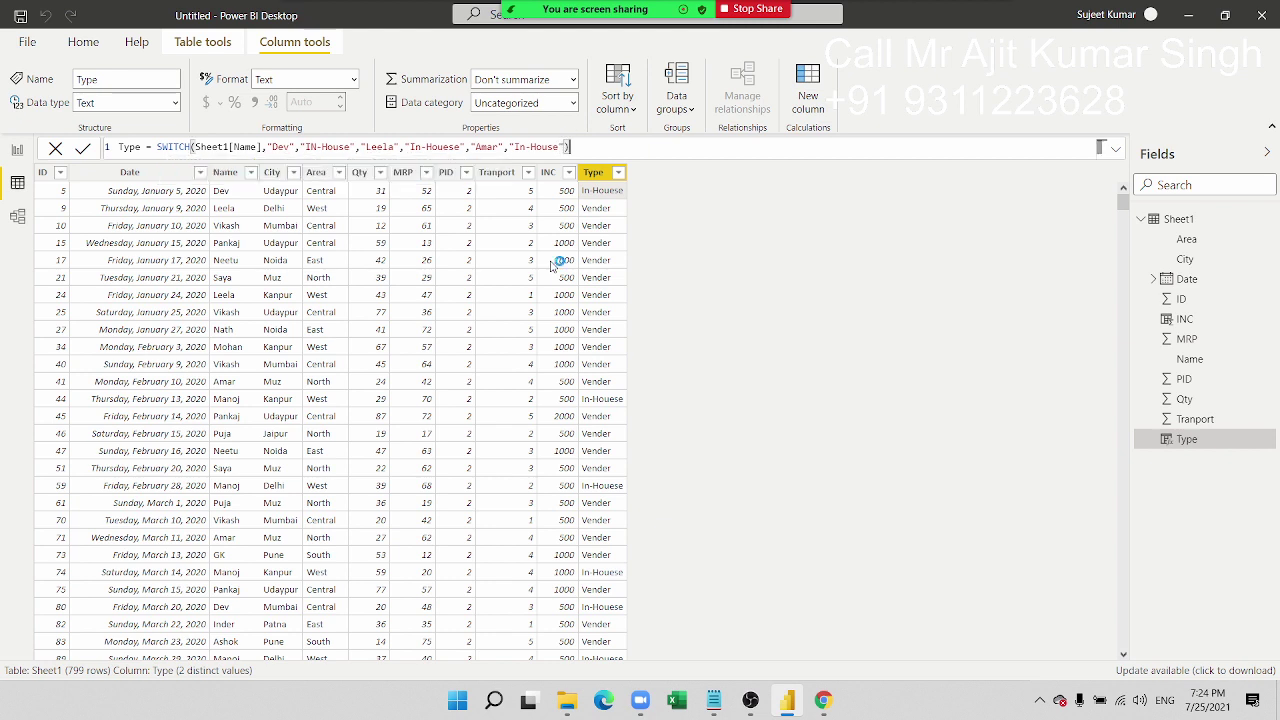
key("Return")
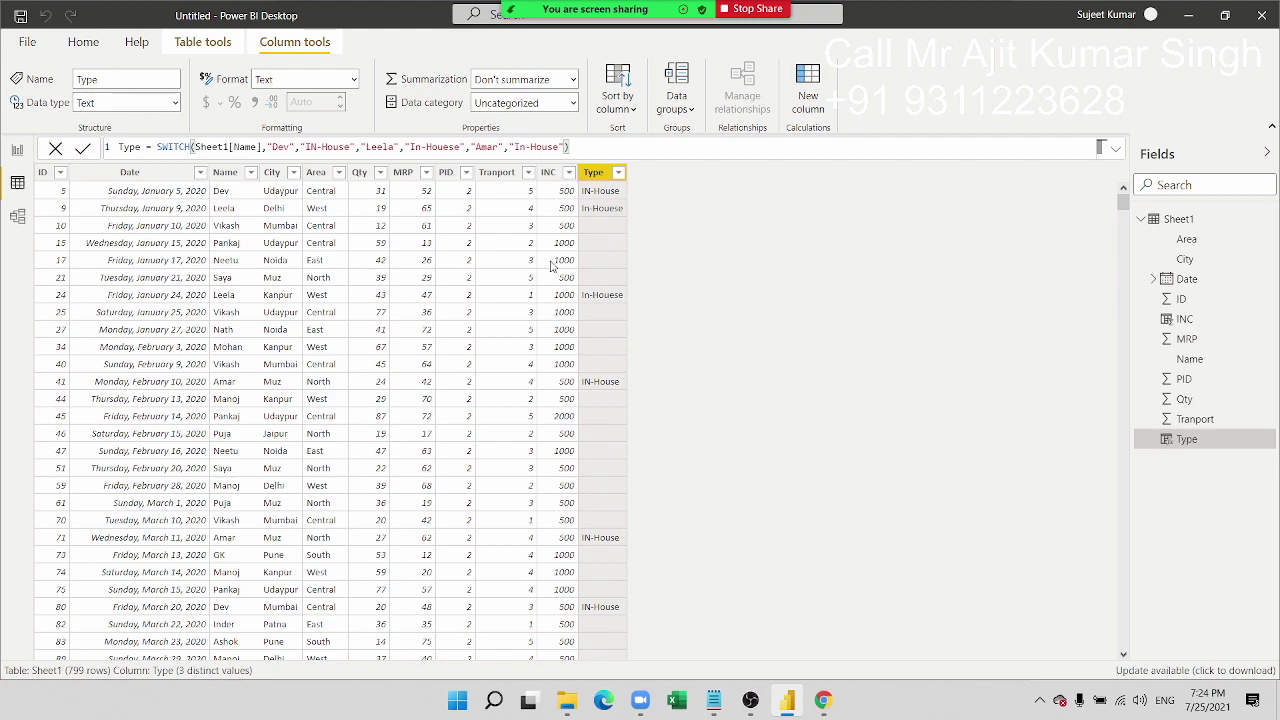
Step: Review the SWITCH examples, then go back to the Logical functions overview
left_click(823, 700)
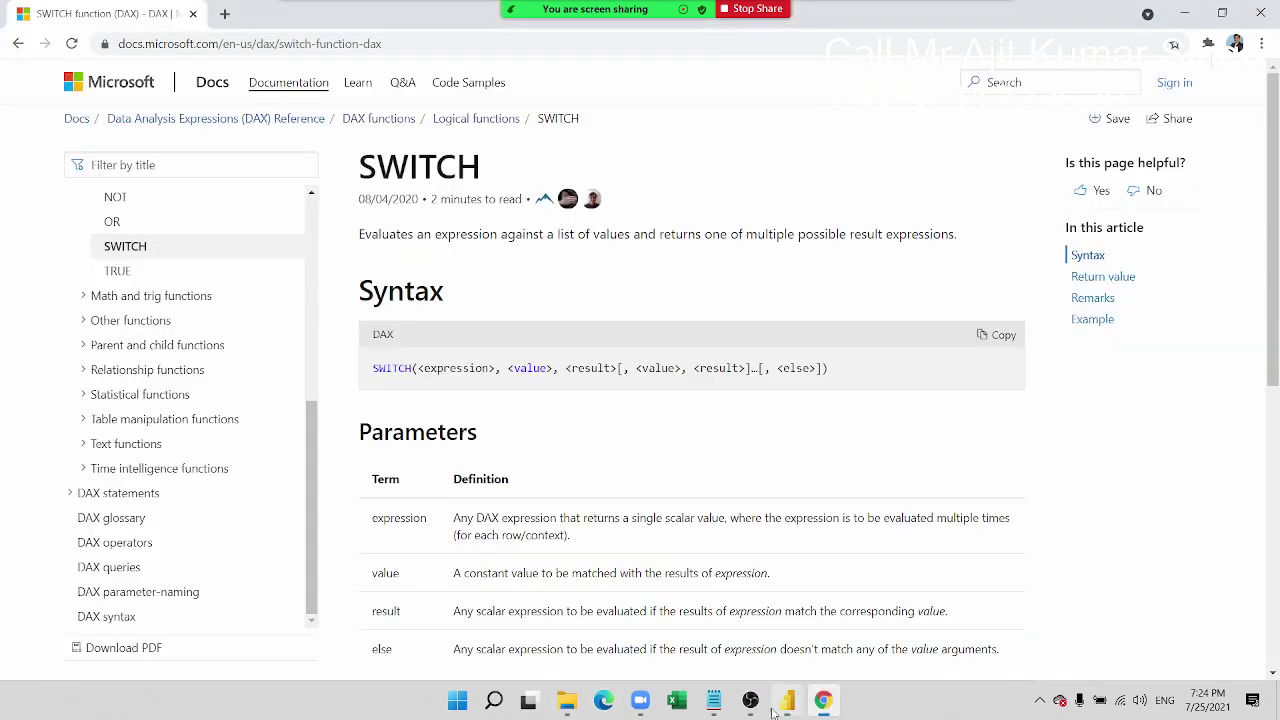
scroll(641, 577, "down", 3)
scroll(641, 577, "down", 5)
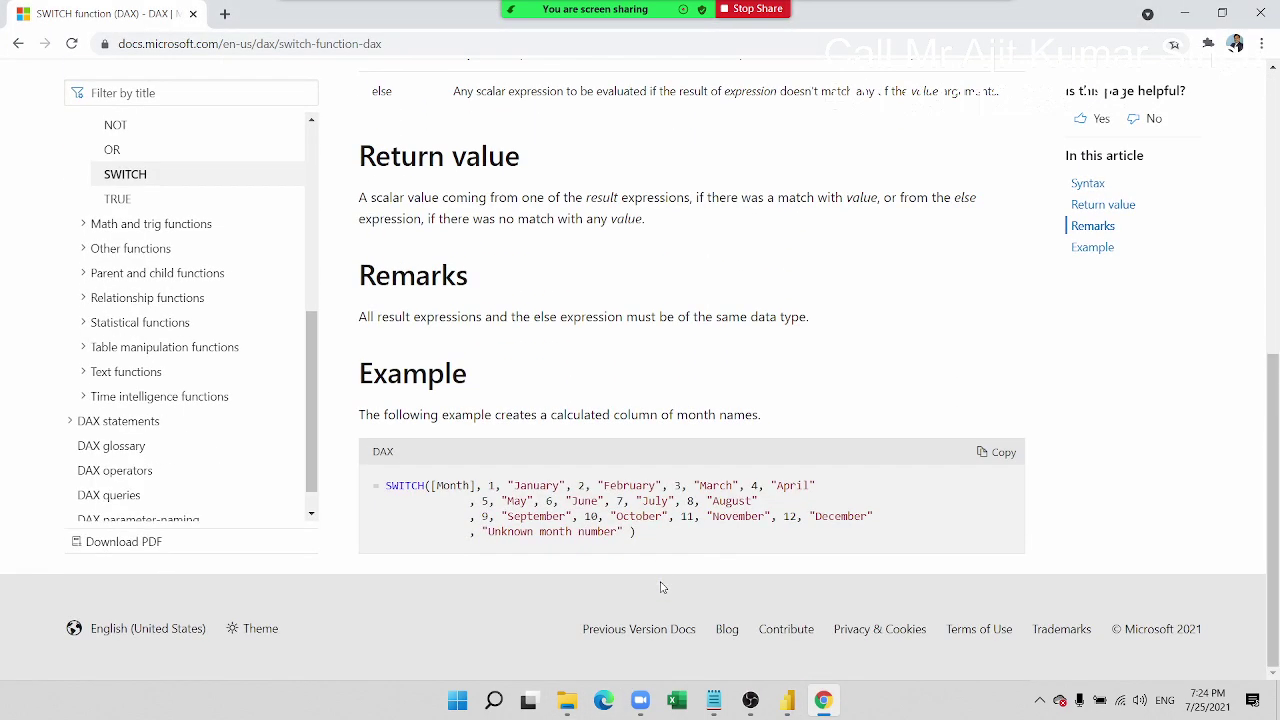
scroll(641, 577, "up", 10)
left_click(18, 43)
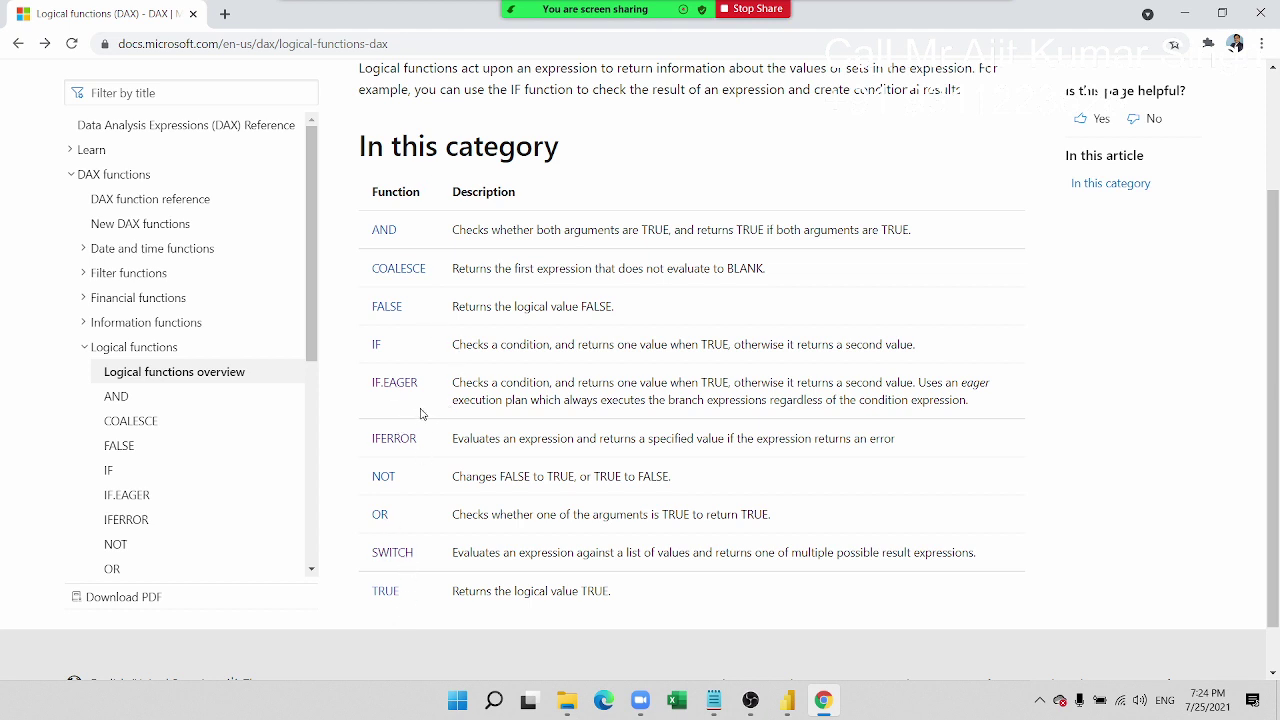
Step: Open the COALESCE reference page, scroll its examples, then minimize Chrome to return to Power BI
left_click_drag(420, 412, 368, 400)
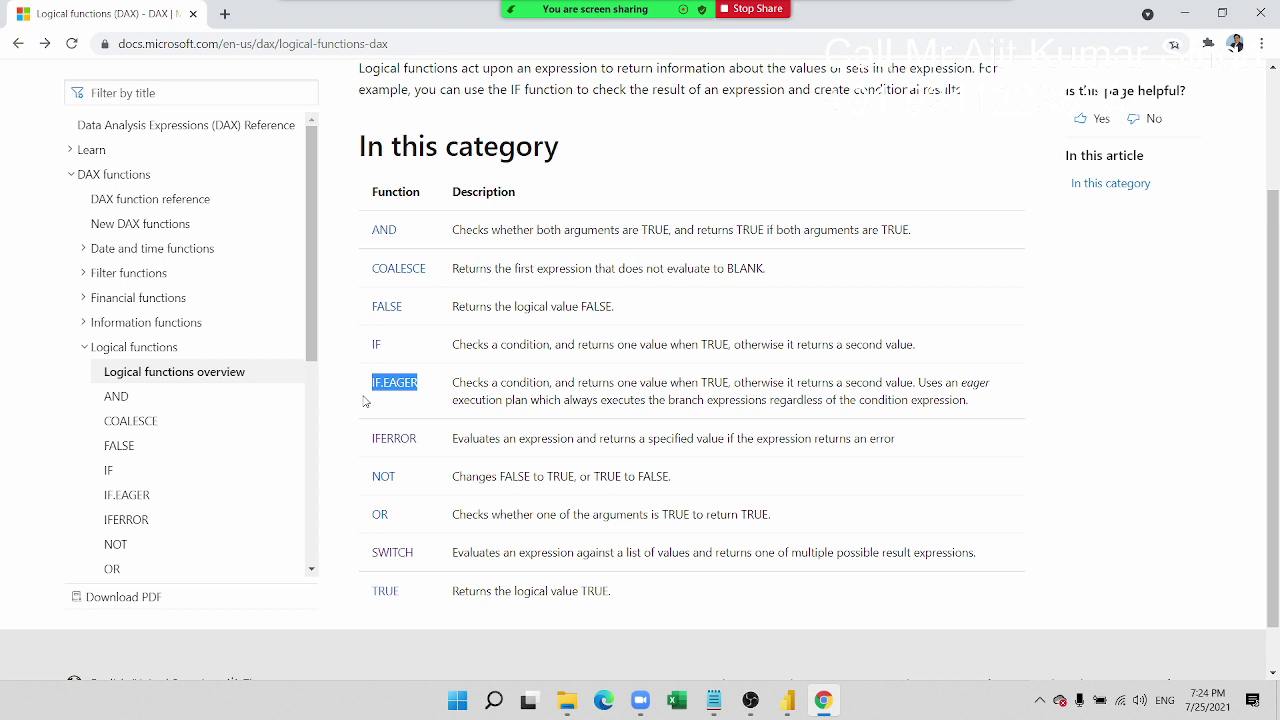
left_click_drag(364, 401, 358, 425)
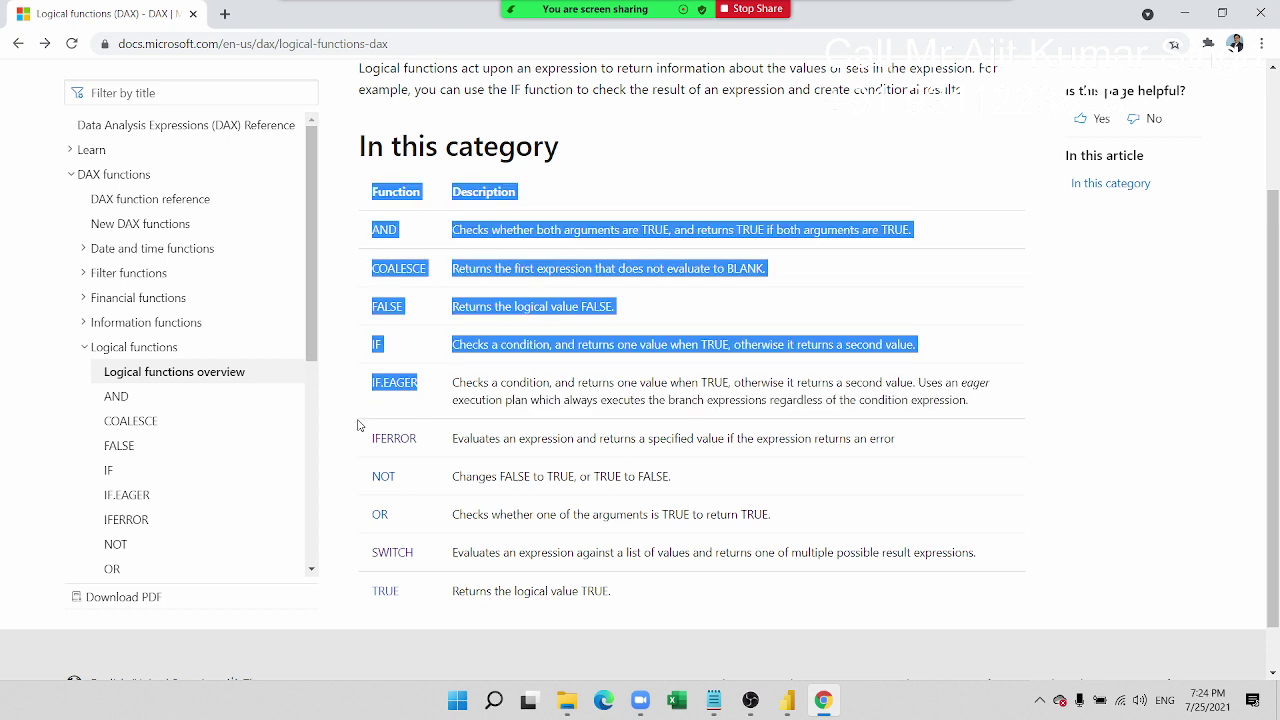
left_click(358, 425)
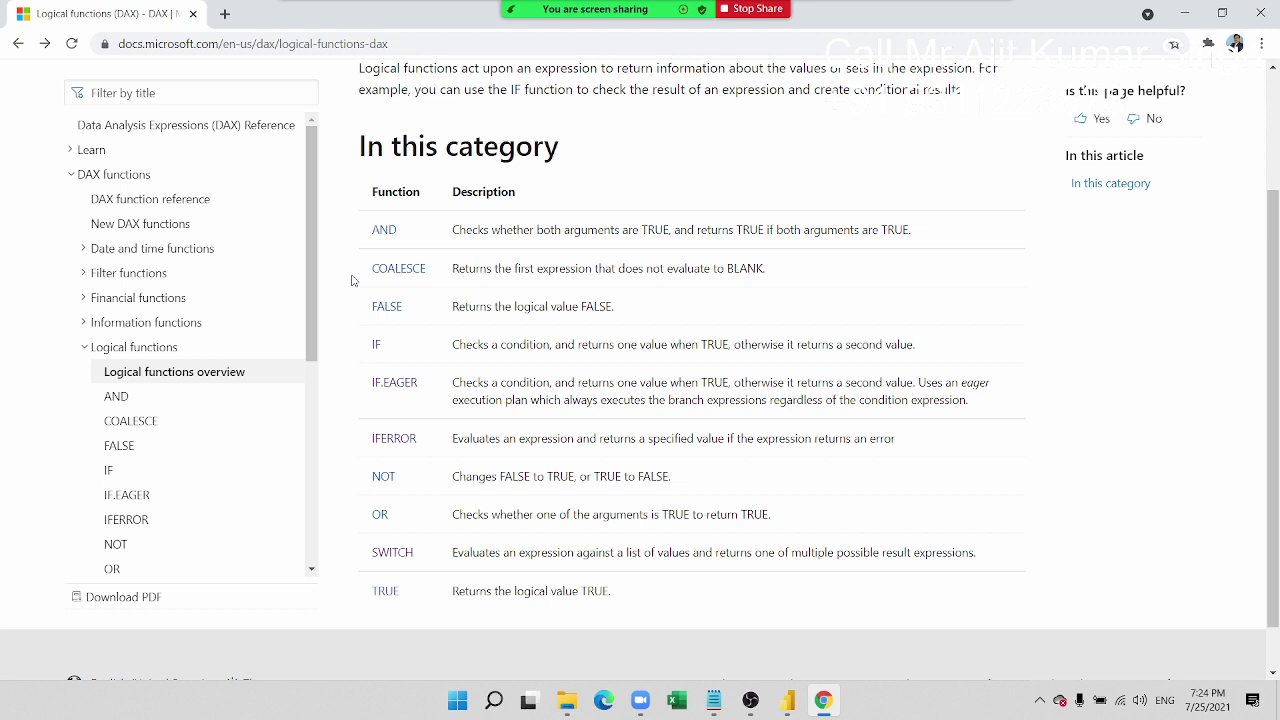
left_click(404, 276)
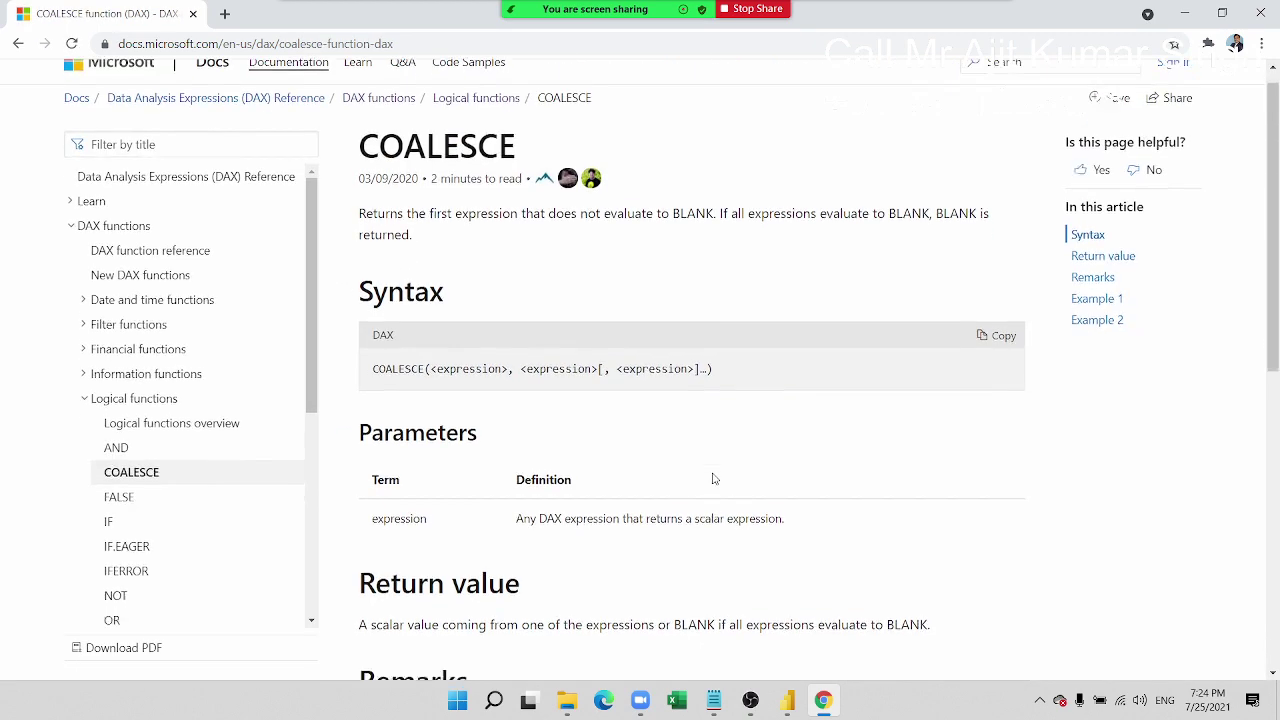
scroll(713, 479, "down", 3)
scroll(713, 479, "down", 2)
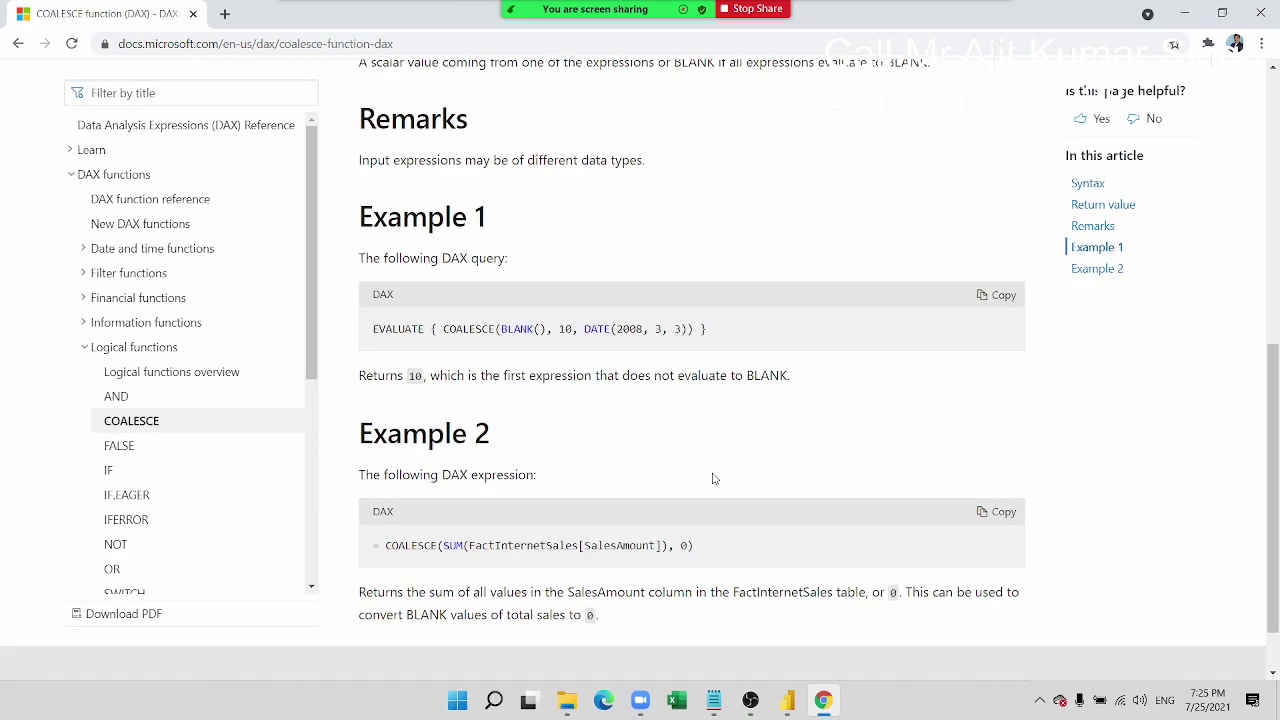
left_click(1187, 14)
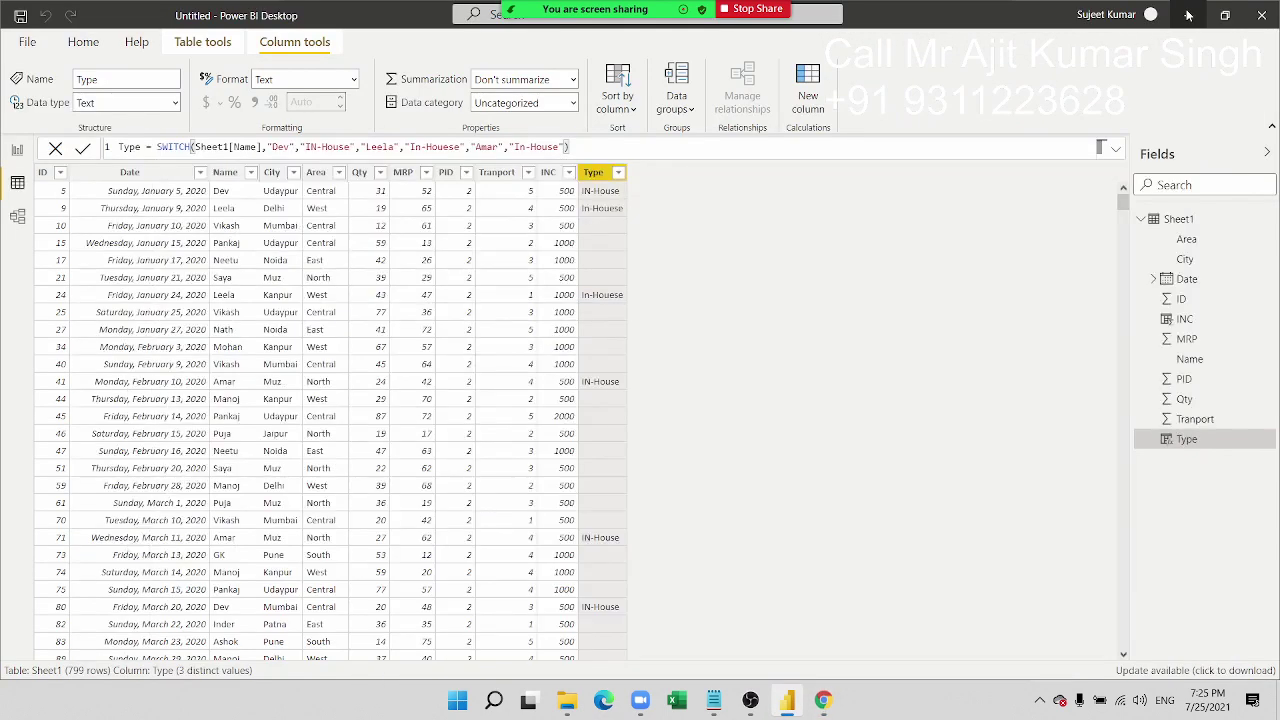